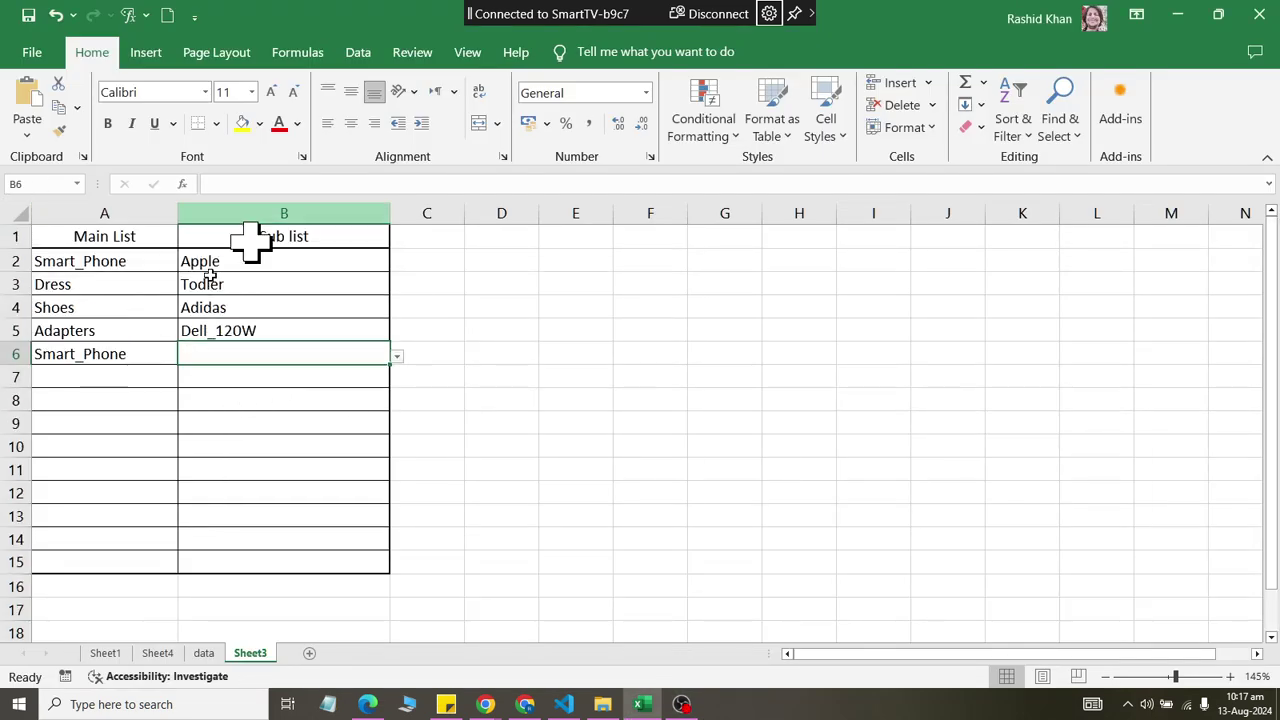
Step: Pick Furniture in A6 and Table in B6 from the drop-downs
{"action": "scroll", "coordinate": [77, 286], "scroll_direction": "up", "scroll_amount": 1, "text": "ctrl"}
{"action": "left_click", "coordinate": [165, 372]}
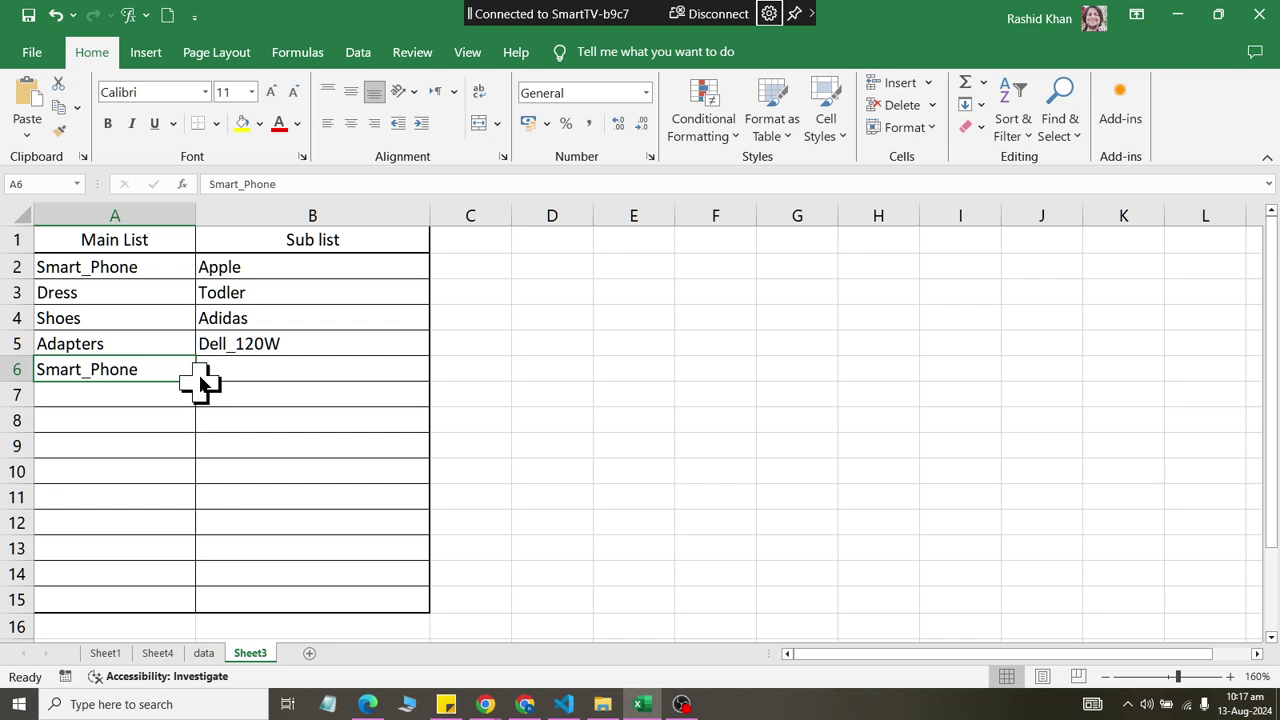
{"action": "left_click", "coordinate": [203, 373]}
{"action": "left_click", "coordinate": [155, 475]}
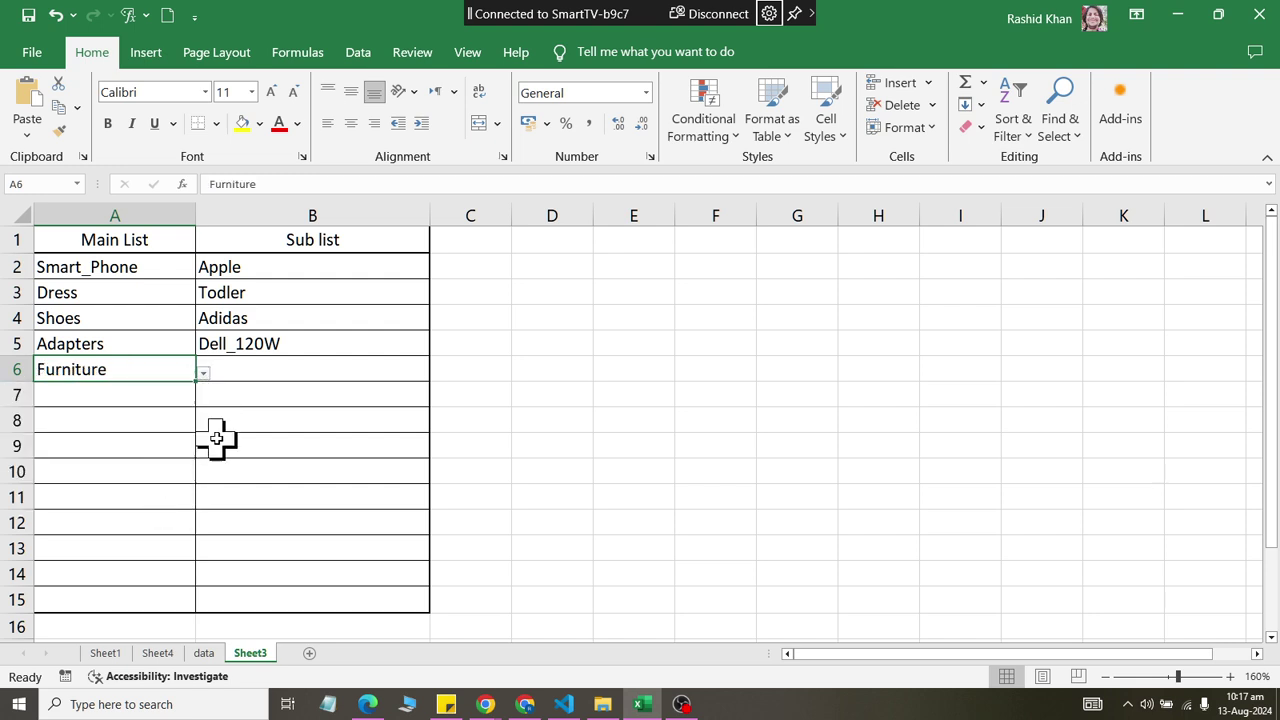
{"action": "left_click", "coordinate": [343, 374]}
{"action": "left_click", "coordinate": [437, 374]}
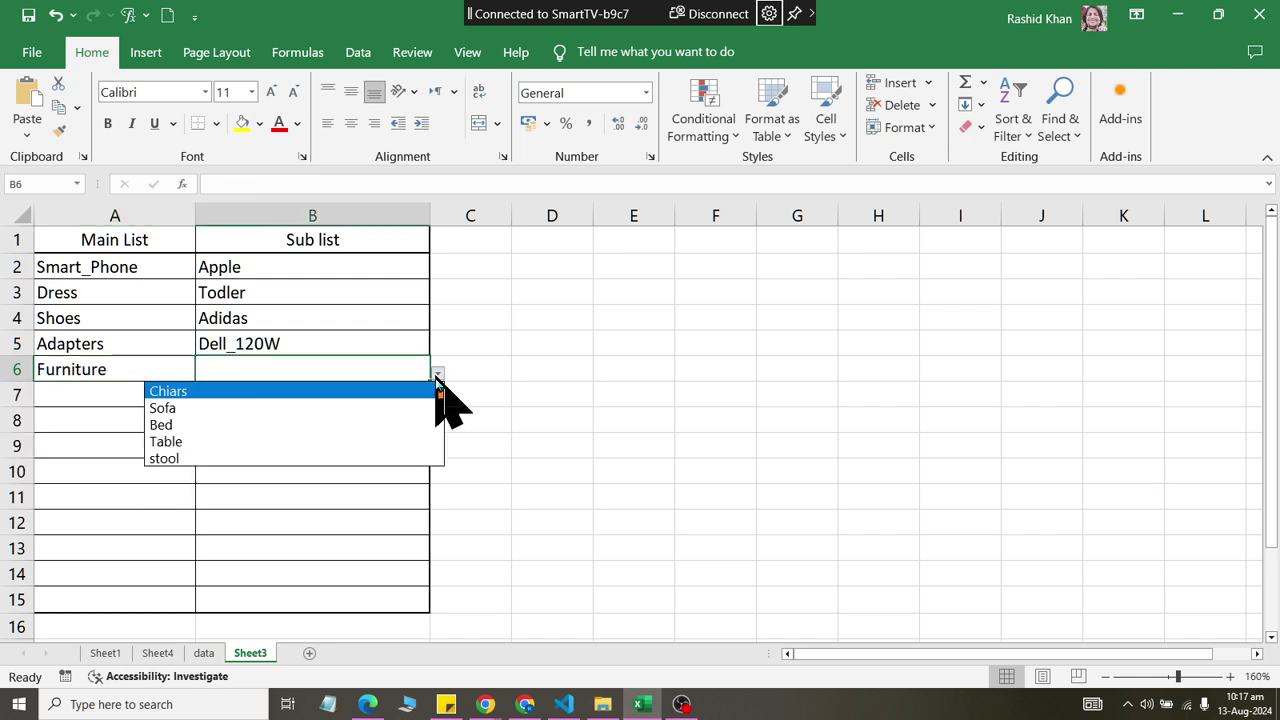
{"action": "left_click", "coordinate": [410, 441]}
Step: Pick Printers in A7 and Nicol in B7 from the drop-downs
{"action": "left_click", "coordinate": [139, 405]}
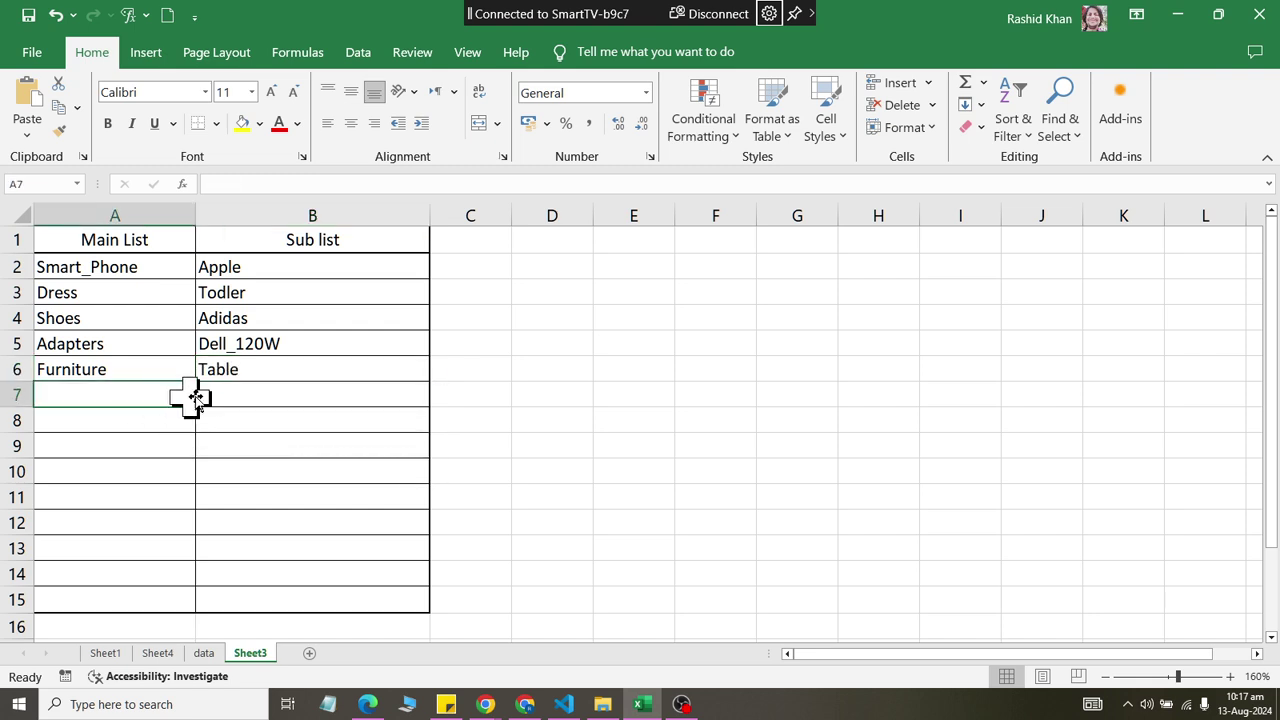
{"action": "left_click", "coordinate": [203, 398]}
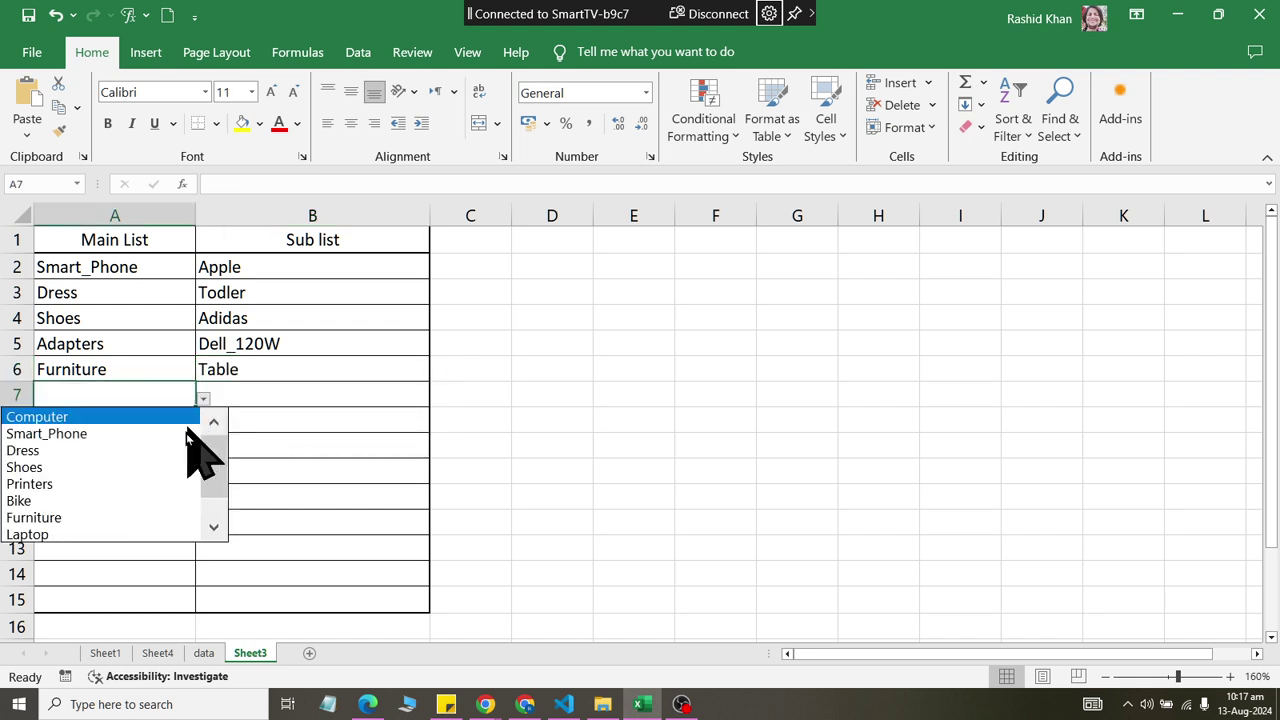
{"action": "left_click", "coordinate": [143, 484]}
{"action": "left_click", "coordinate": [390, 402]}
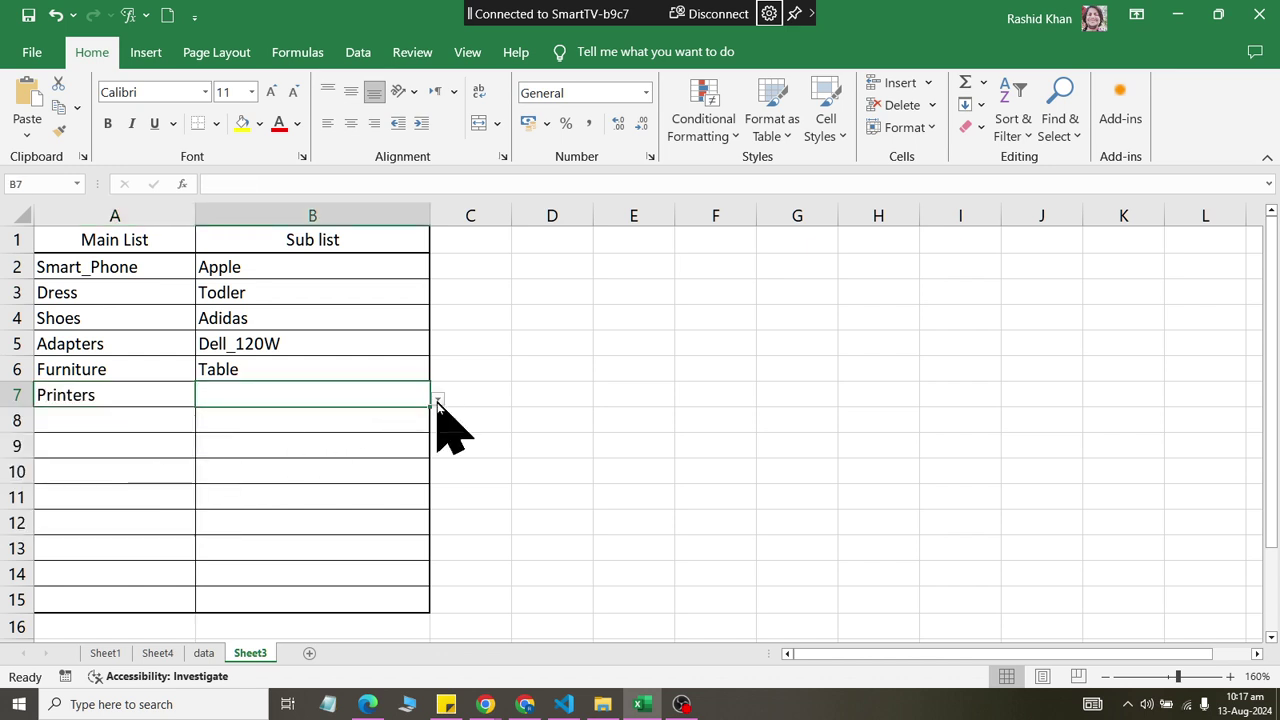
{"action": "left_click", "coordinate": [437, 398]}
{"action": "left_click", "coordinate": [326, 500]}
{"action": "left_click", "coordinate": [147, 440]}
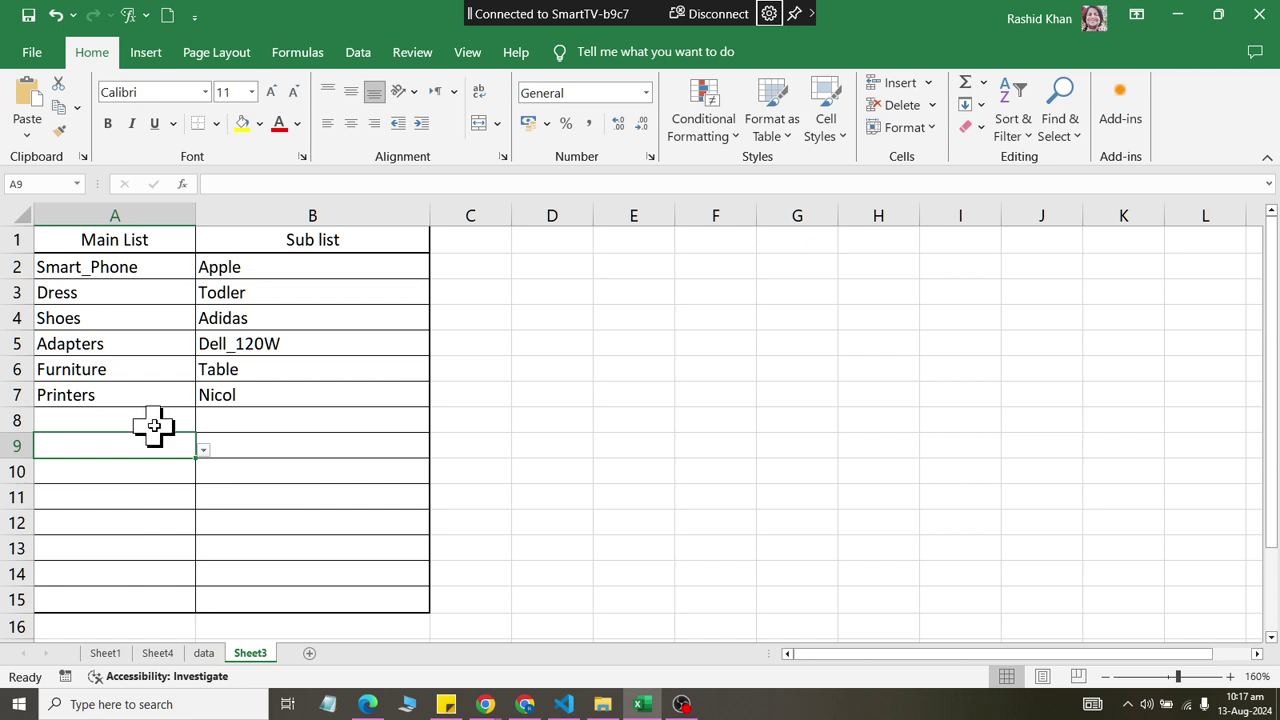
Step: Look over the item table on the data sheet, then return to Sheet3
{"action": "left_click", "coordinate": [205, 653]}
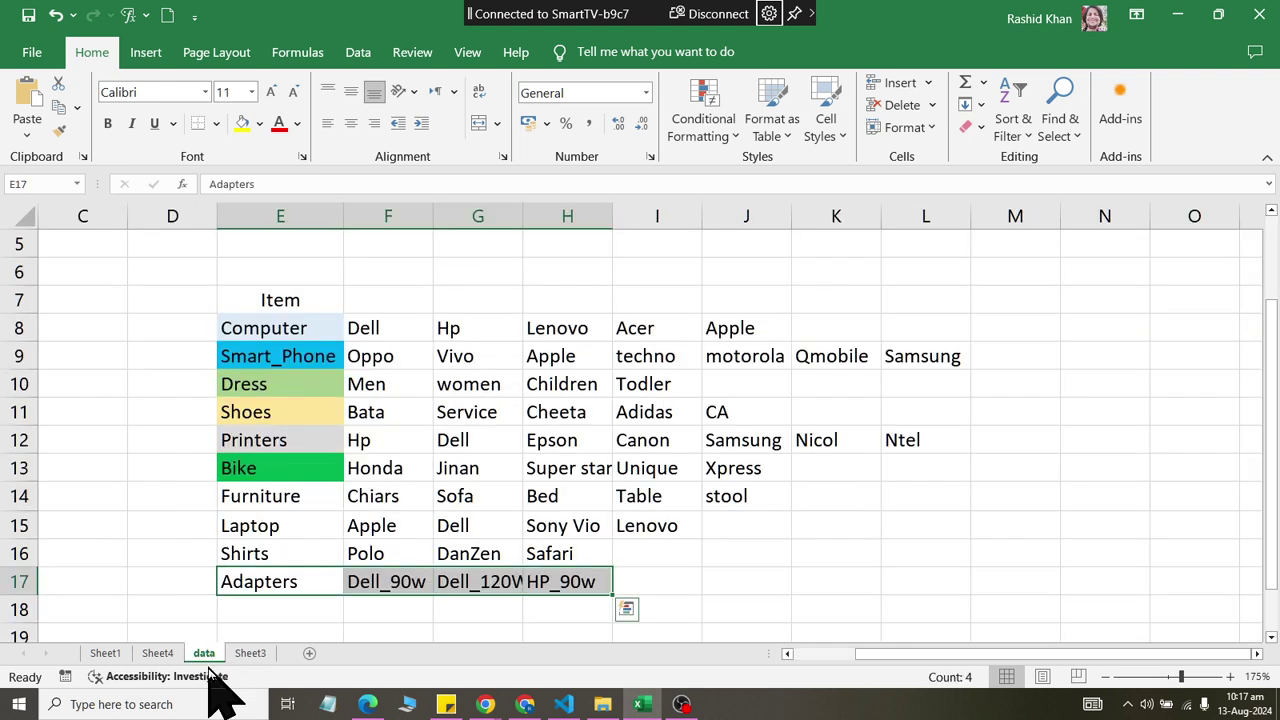
{"action": "left_click", "coordinate": [322, 583]}
{"action": "left_click_drag", "start_coordinate": [250, 302], "coordinate": [929, 603]}
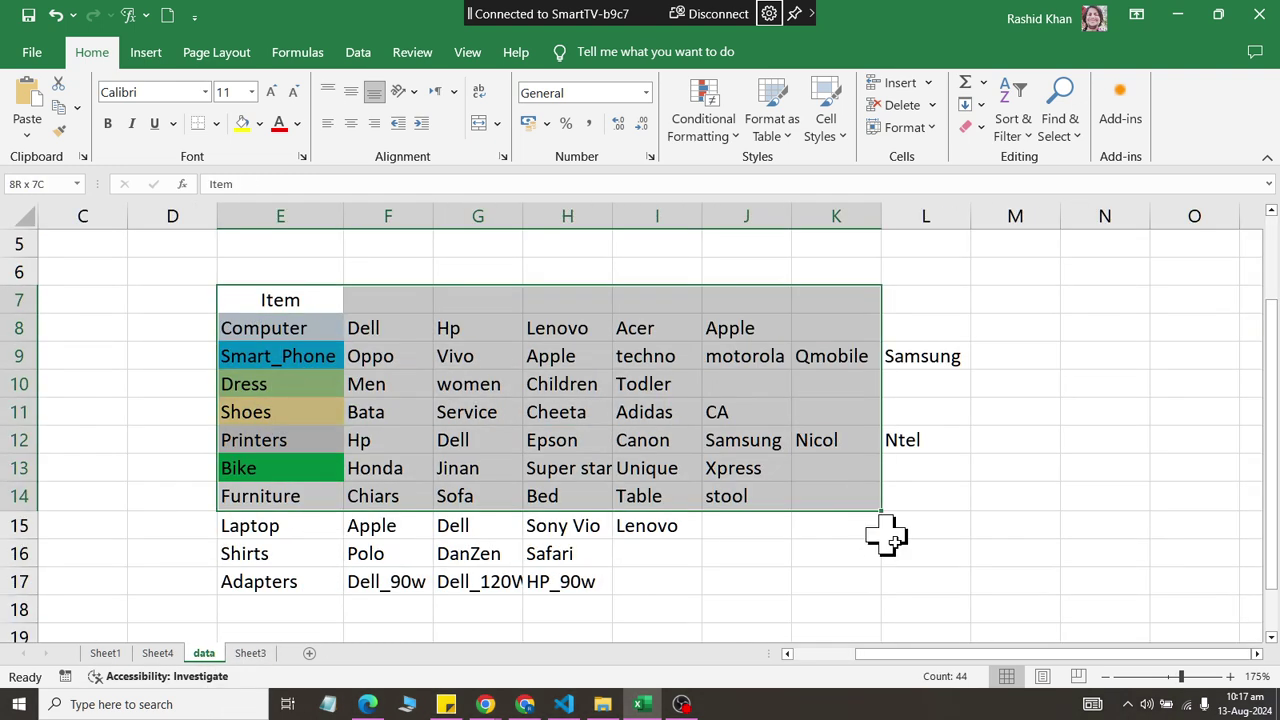
{"action": "left_click", "coordinate": [630, 518]}
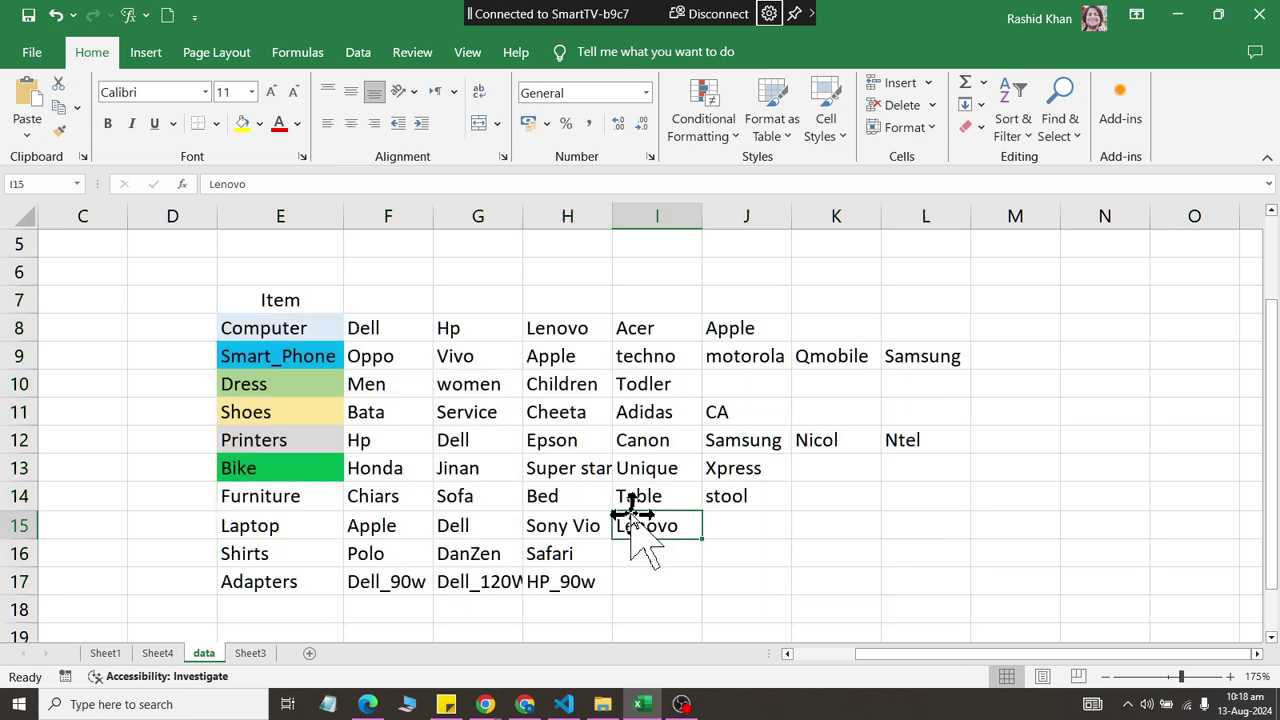
{"action": "left_click", "coordinate": [250, 653]}
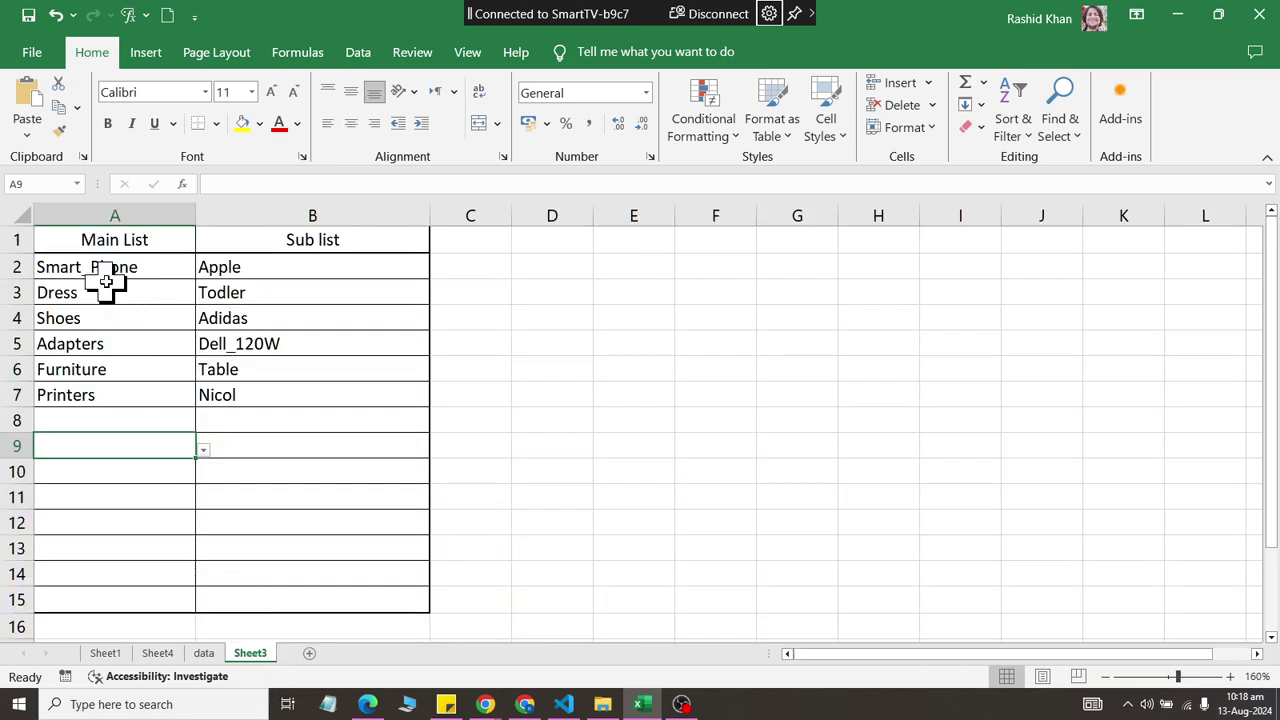
Step: Reset the validation on A2:B15 to Any value, removing the drop-downs
{"action": "left_click_drag", "start_coordinate": [105, 270], "coordinate": [257, 600]}
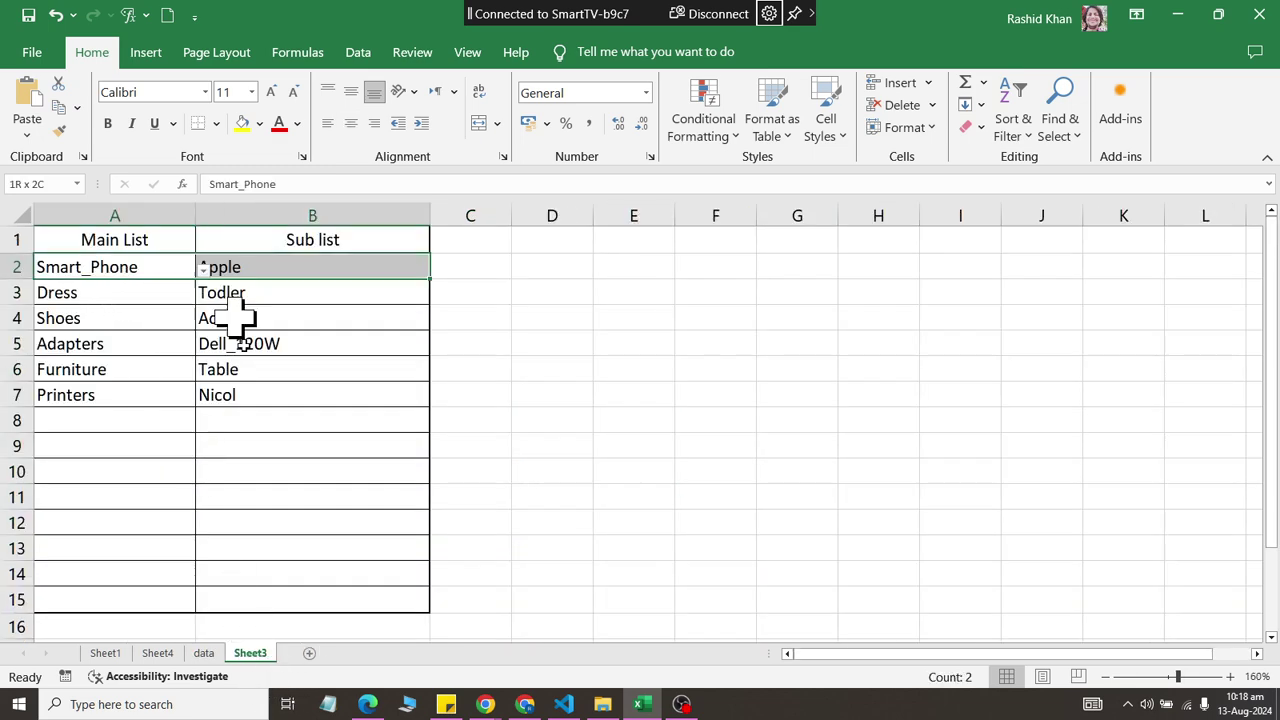
{"action": "left_click", "coordinate": [358, 52]}
{"action": "left_click", "coordinate": [922, 129]}
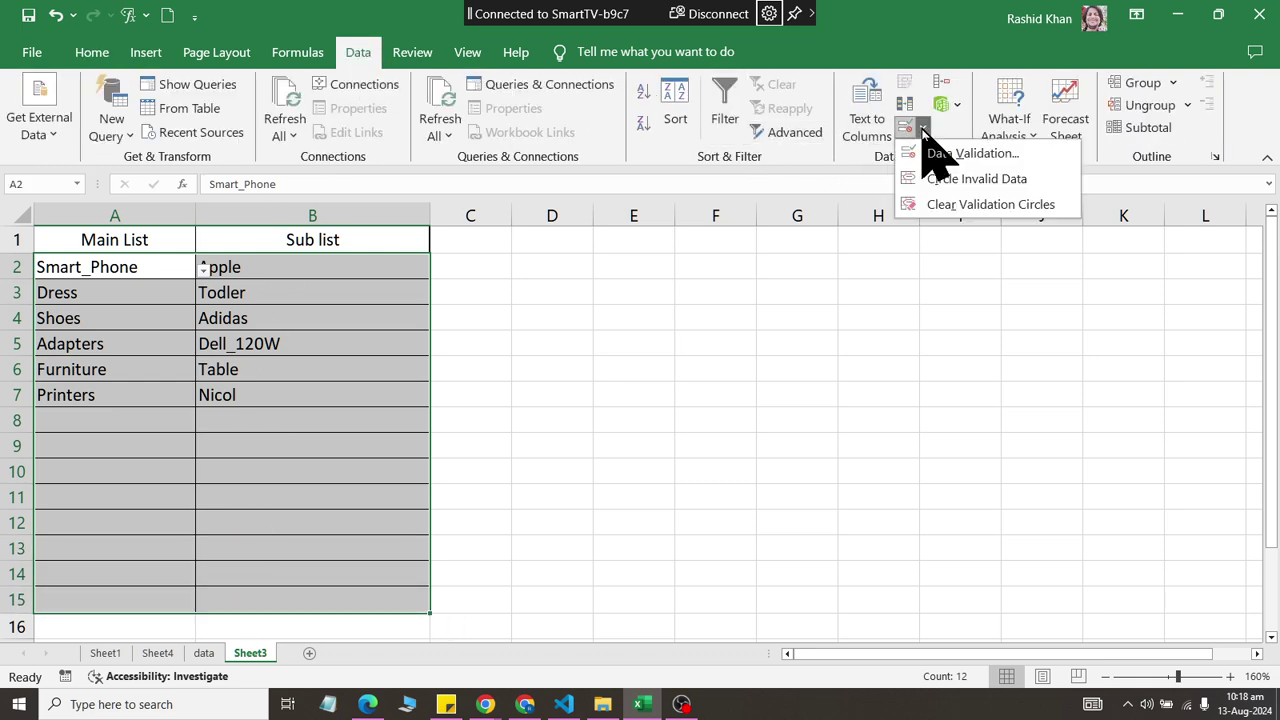
{"action": "left_click", "coordinate": [930, 152]}
{"action": "left_click", "coordinate": [606, 402]}
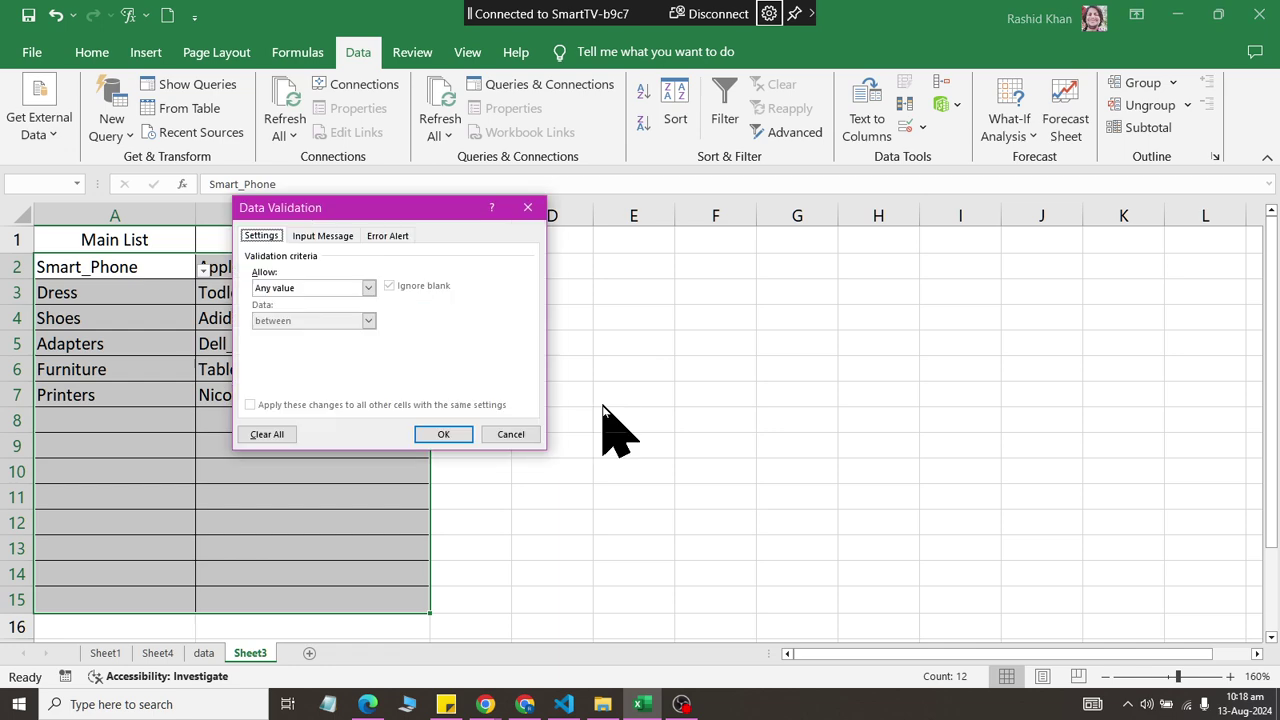
{"action": "left_click", "coordinate": [441, 436]}
Step: Delete all entries in A2:B15 and switch to the data sheet
{"action": "key", "text": "Delete"}
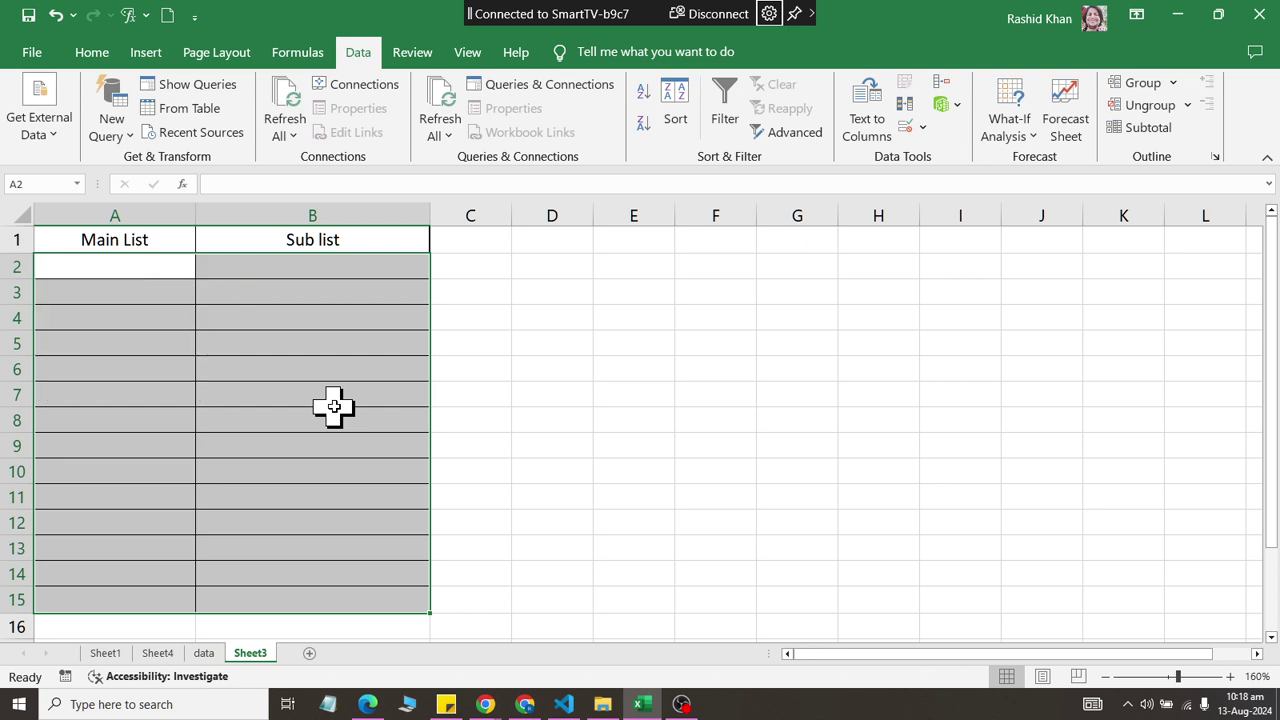
{"action": "left_click", "coordinate": [114, 266]}
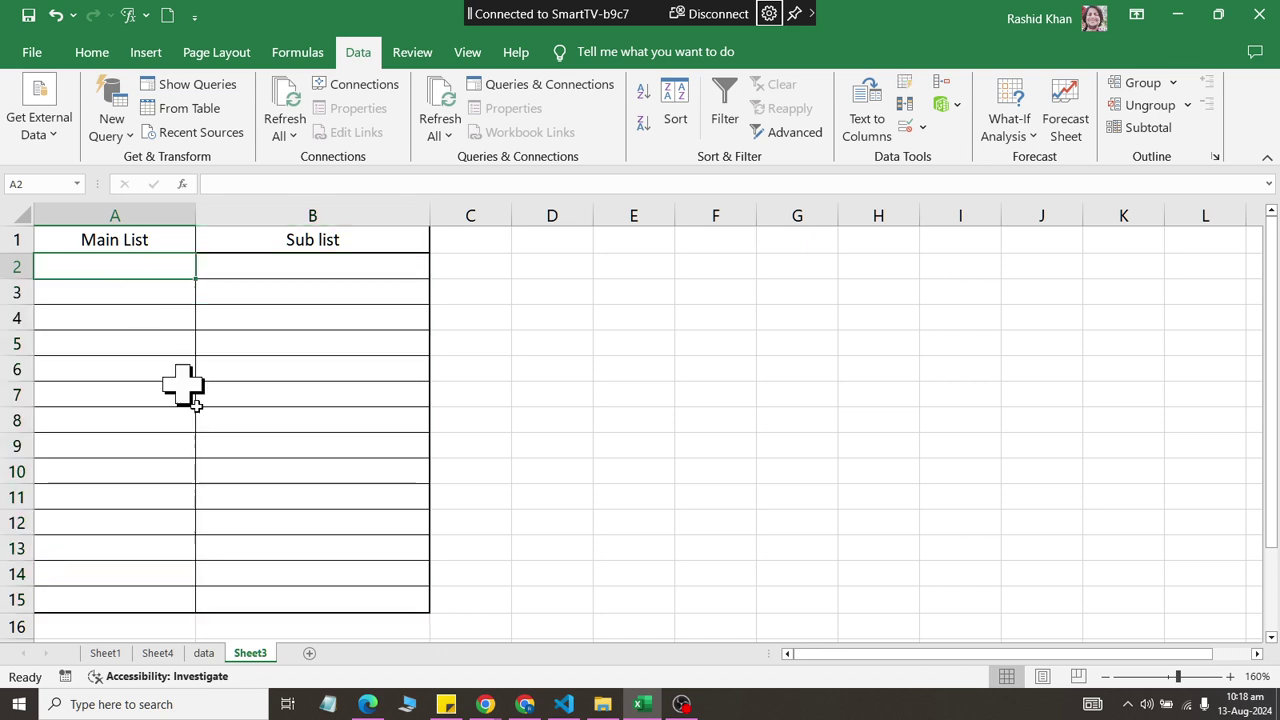
{"action": "left_click", "coordinate": [203, 653]}
{"action": "left_click", "coordinate": [240, 356]}
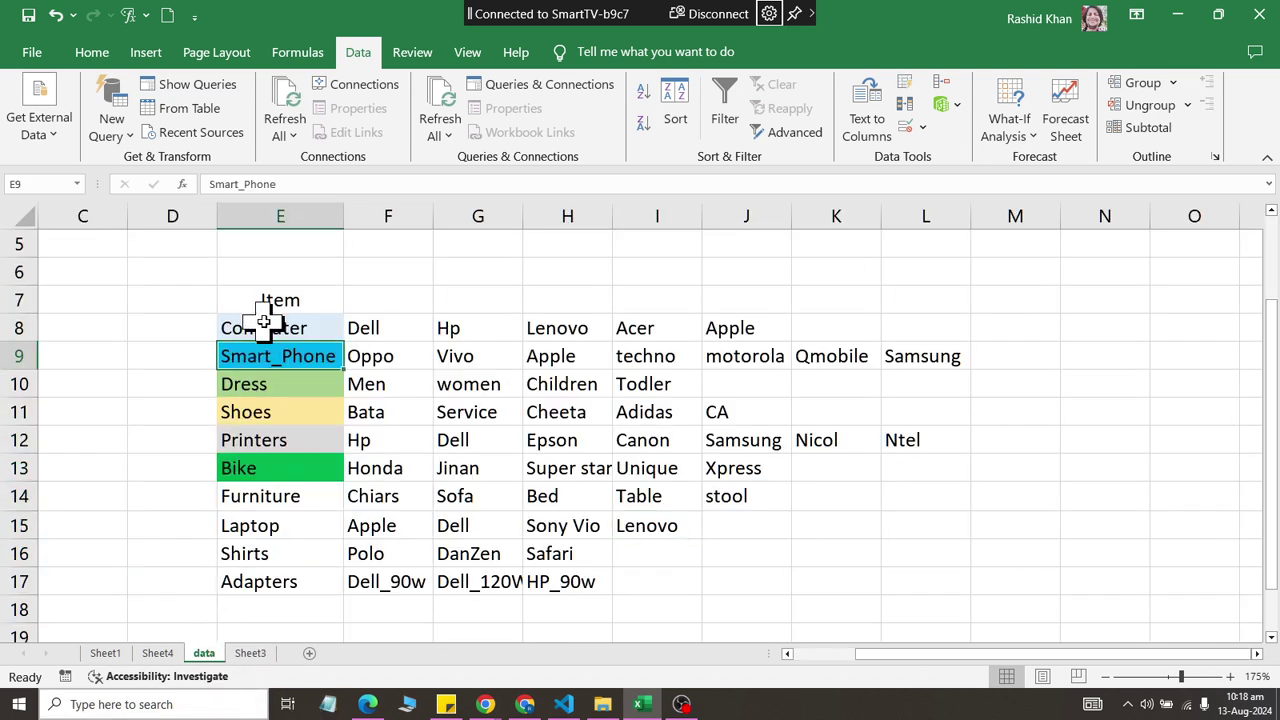
Step: Create the name Item from E7:E17 using Create from Selection with Top row
{"action": "left_click", "coordinate": [263, 322]}
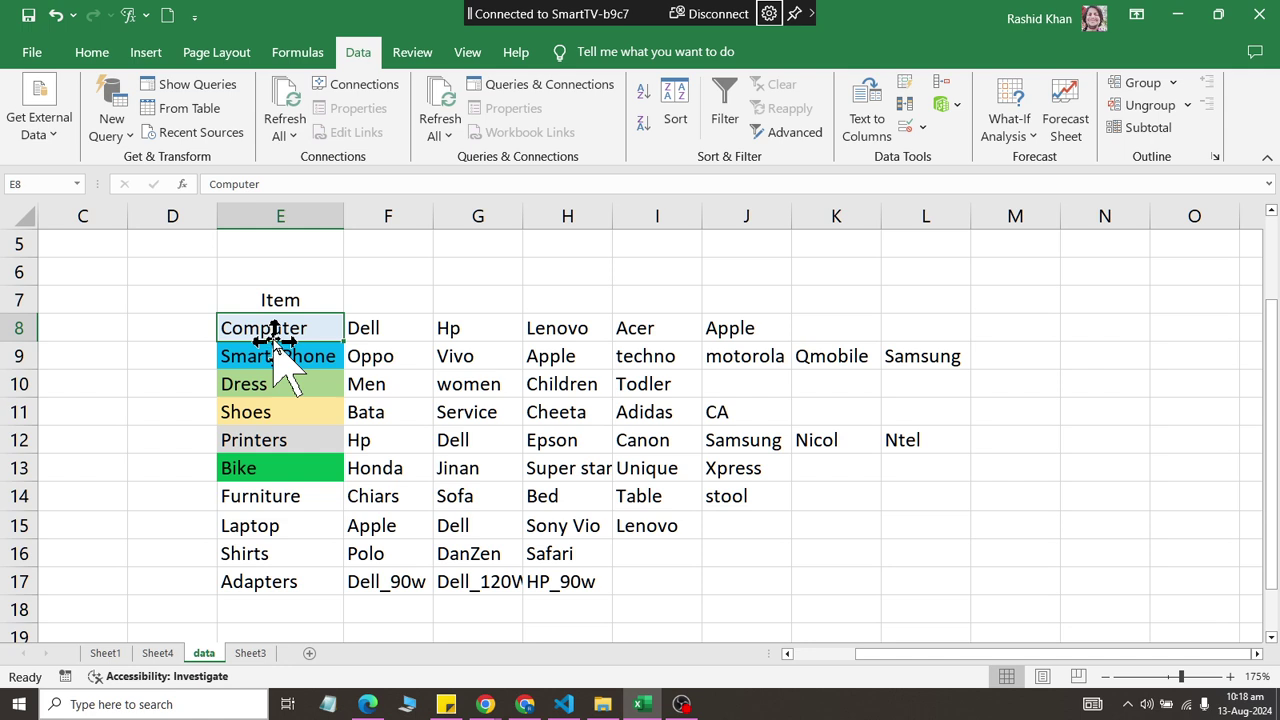
{"action": "mouse_move", "coordinate": [274, 293]}
{"action": "left_mouse_down"}
{"action": "mouse_move", "coordinate": [274, 581]}
{"action": "mouse_move", "coordinate": [286, 581]}
{"action": "left_mouse_up"}
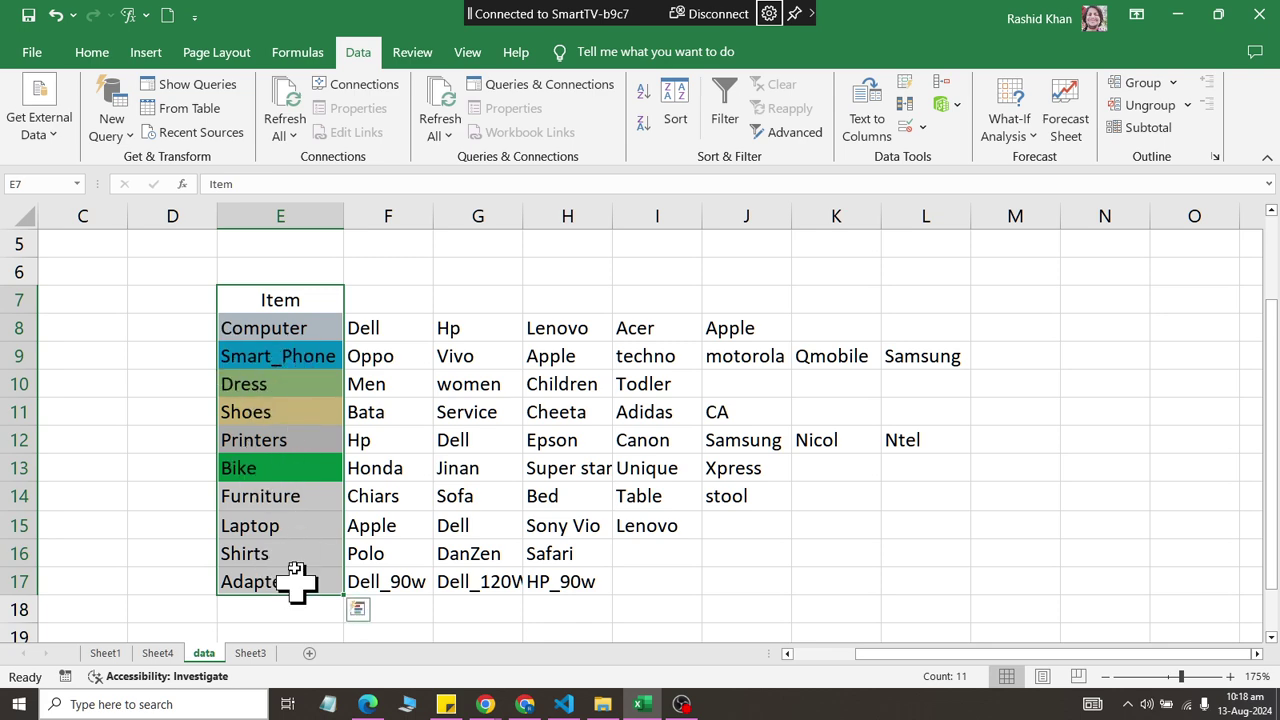
{"action": "left_click", "coordinate": [324, 52]}
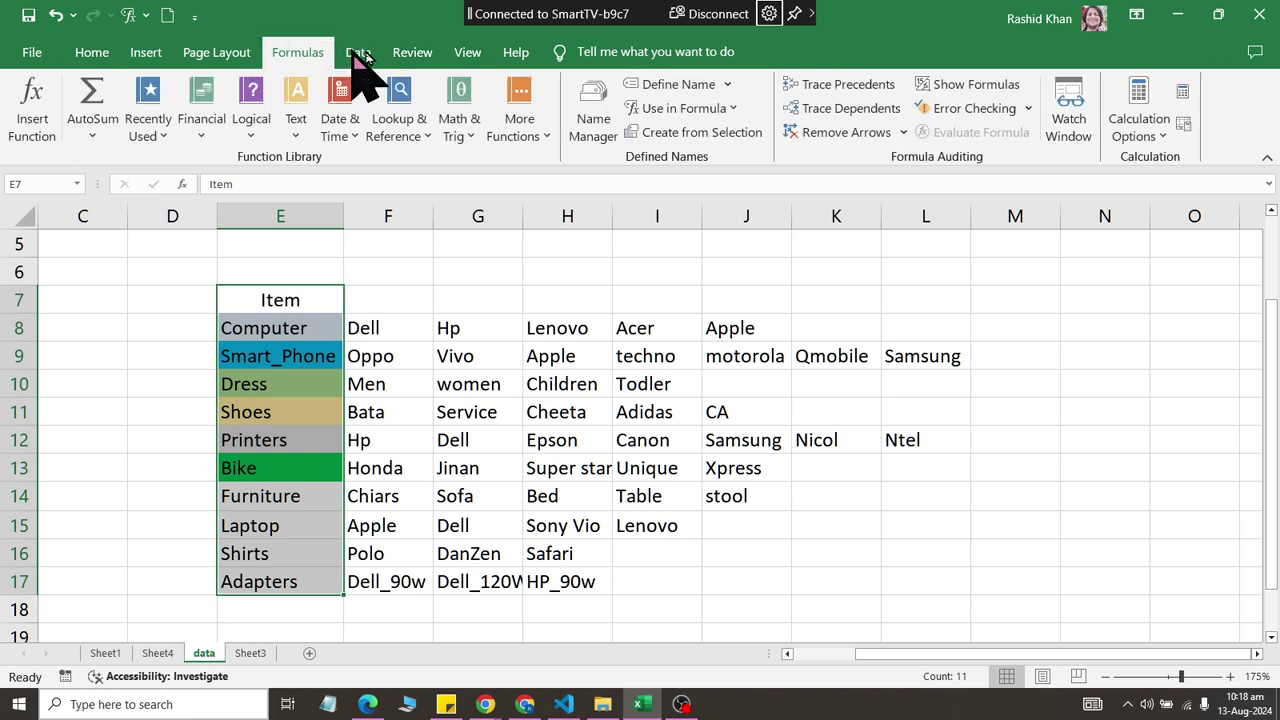
{"action": "left_click", "coordinate": [668, 133]}
{"action": "left_click_drag", "start_coordinate": [390, 263], "coordinate": [617, 159]}
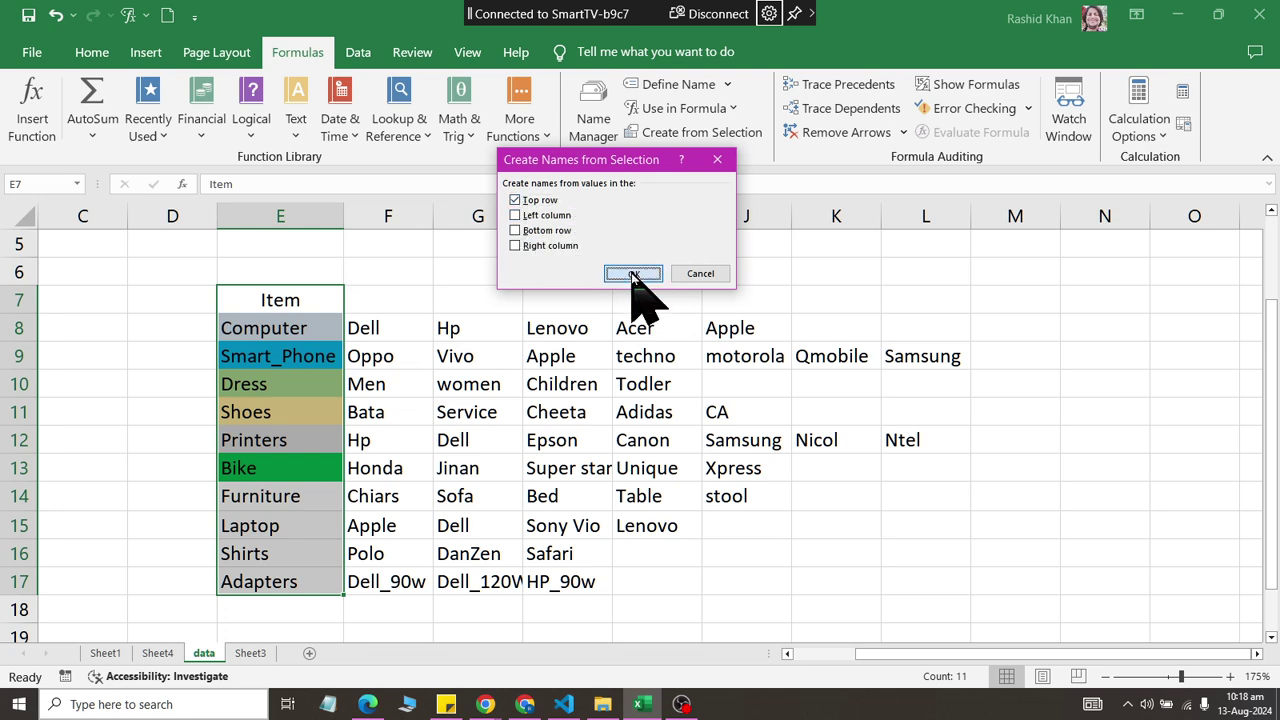
{"action": "left_click", "coordinate": [633, 273]}
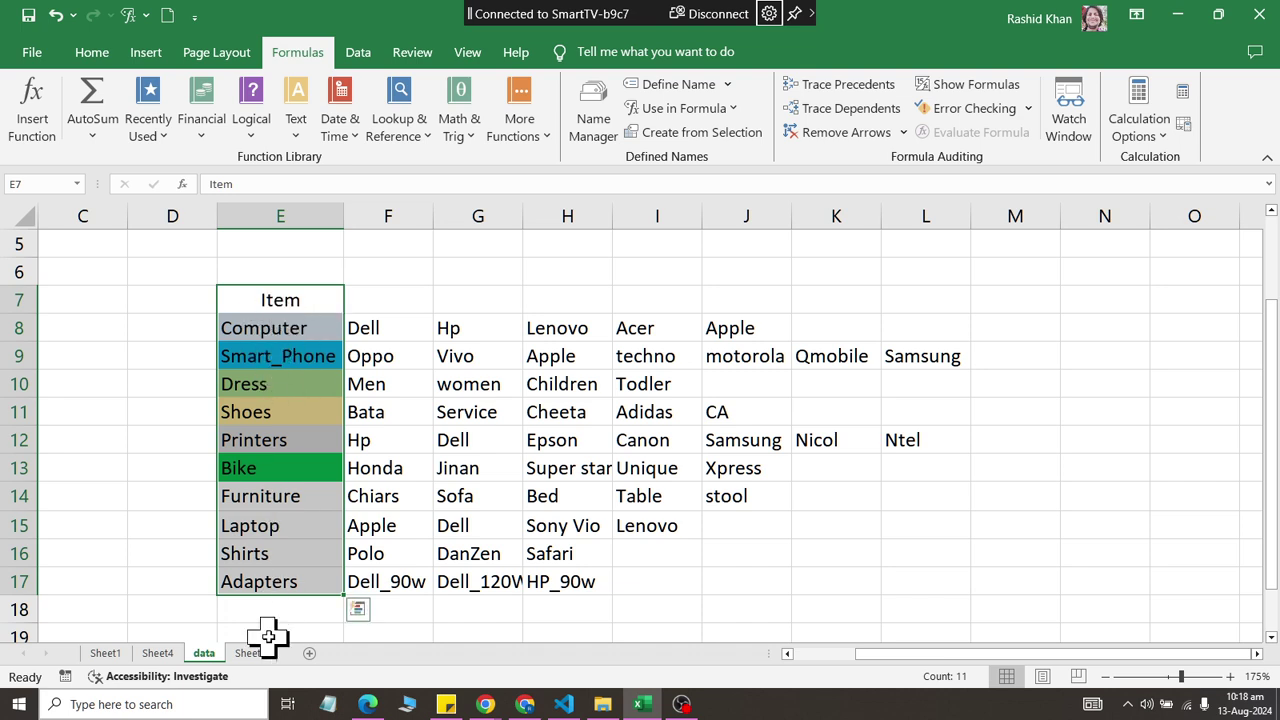
Step: Verify through the Name Box that Item covers Computer through Adapters
{"action": "left_click", "coordinate": [108, 295]}
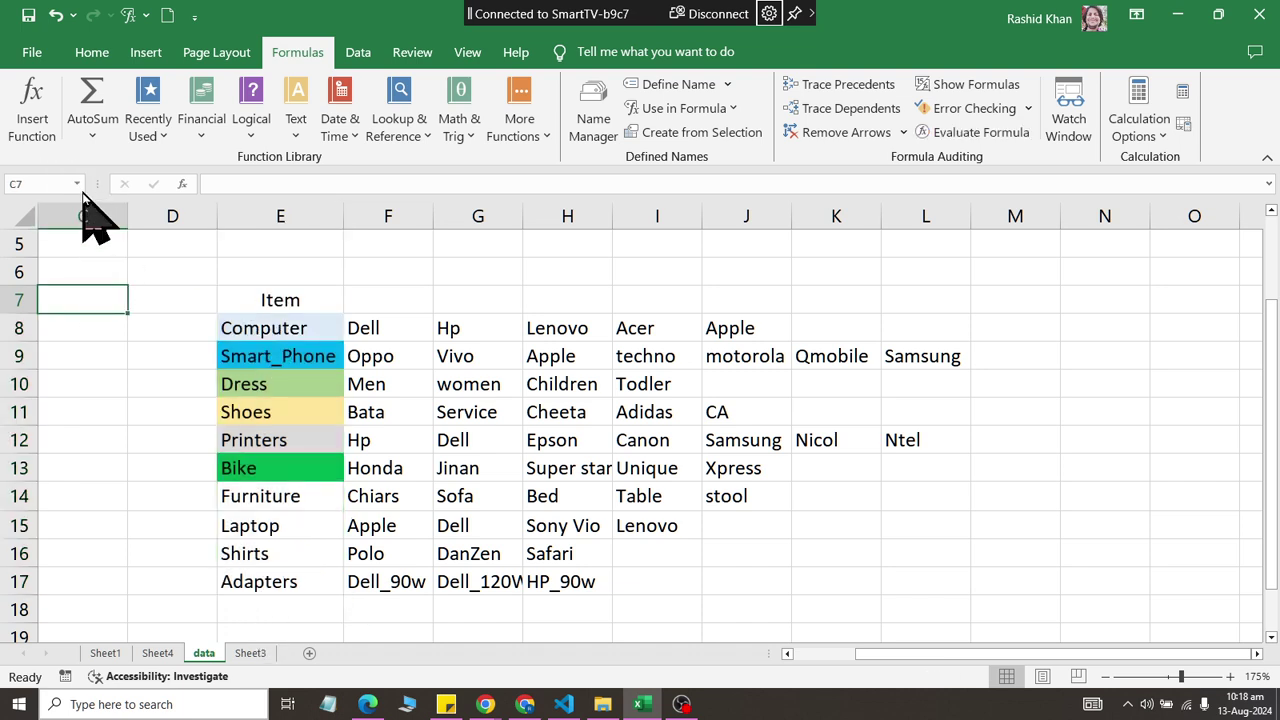
{"action": "left_click", "coordinate": [77, 184]}
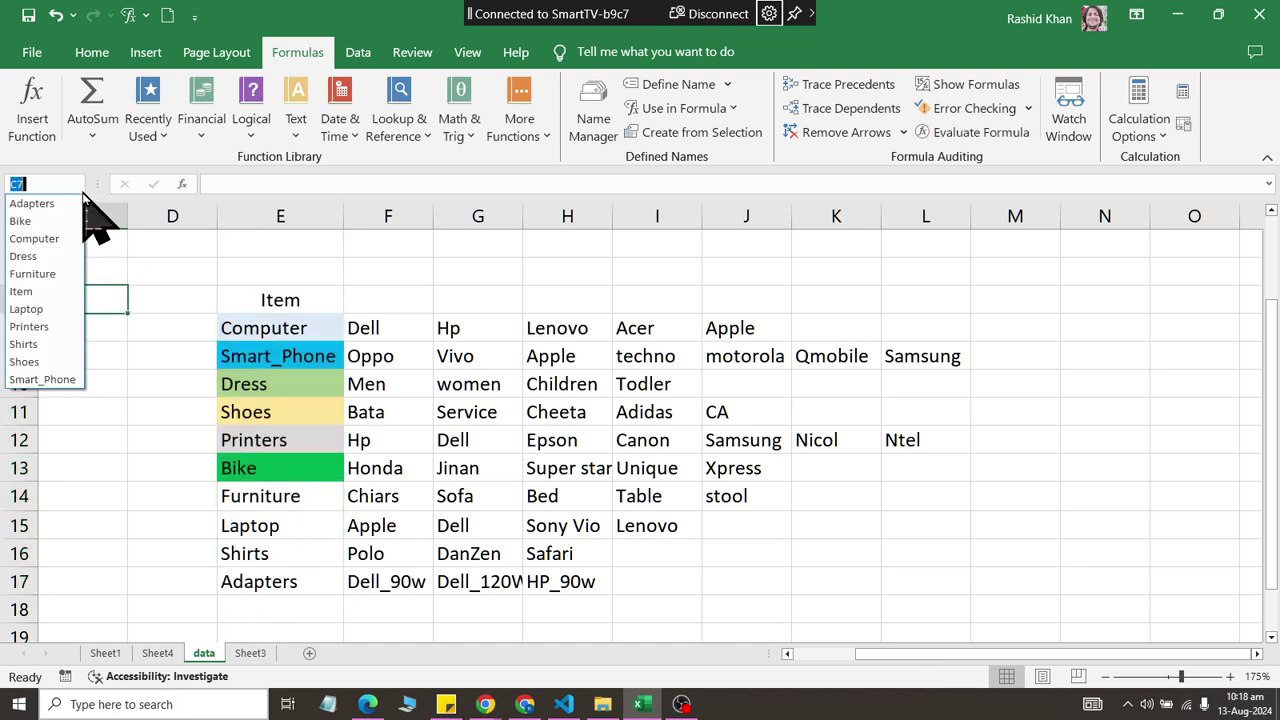
{"action": "left_click", "coordinate": [60, 292]}
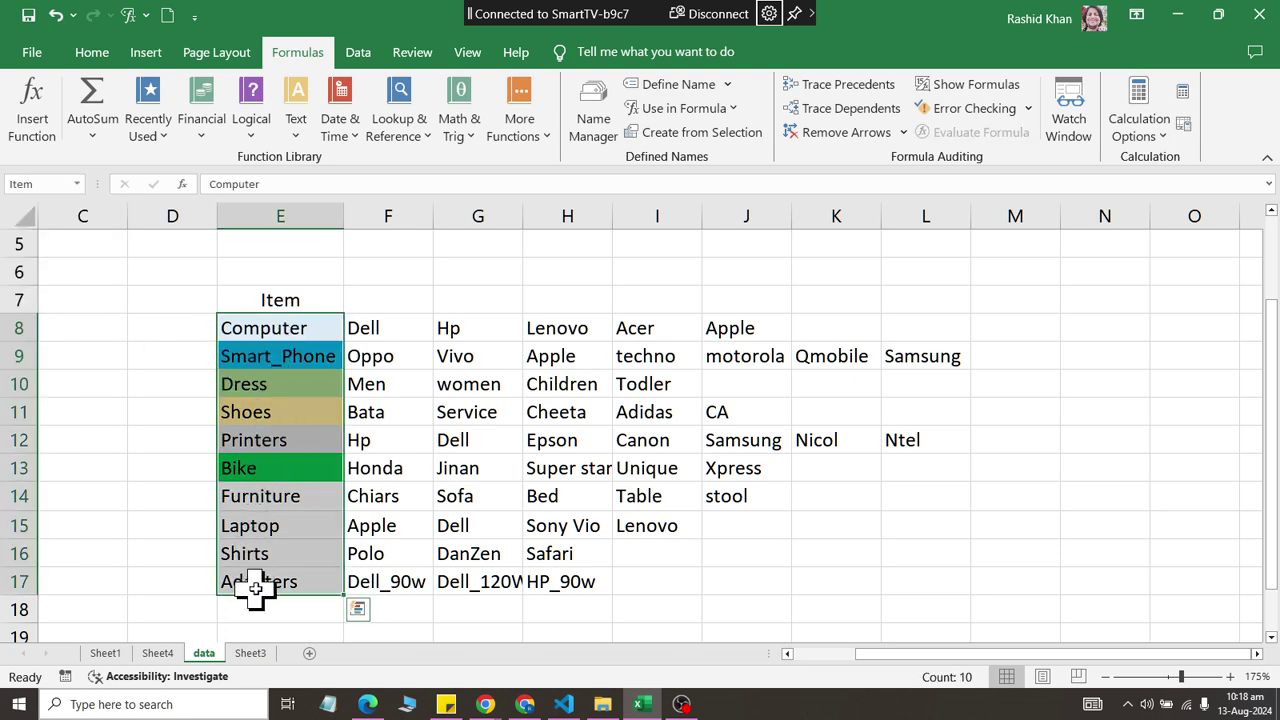
{"action": "mouse_move", "coordinate": [271, 328]}
{"action": "left_mouse_down"}
{"action": "mouse_move", "coordinate": [277, 576]}
{"action": "mouse_move", "coordinate": [974, 557]}
{"action": "mouse_move", "coordinate": [975, 600]}
{"action": "left_mouse_up"}
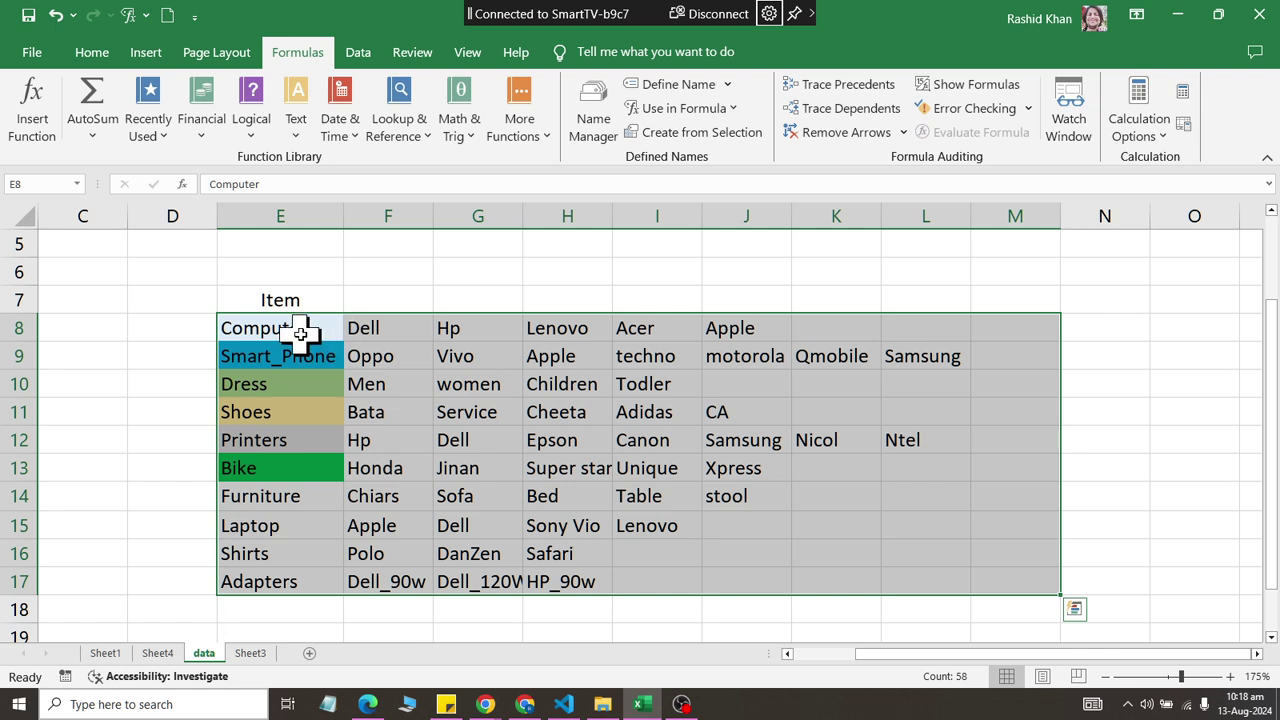
{"action": "left_click", "coordinate": [655, 134]}
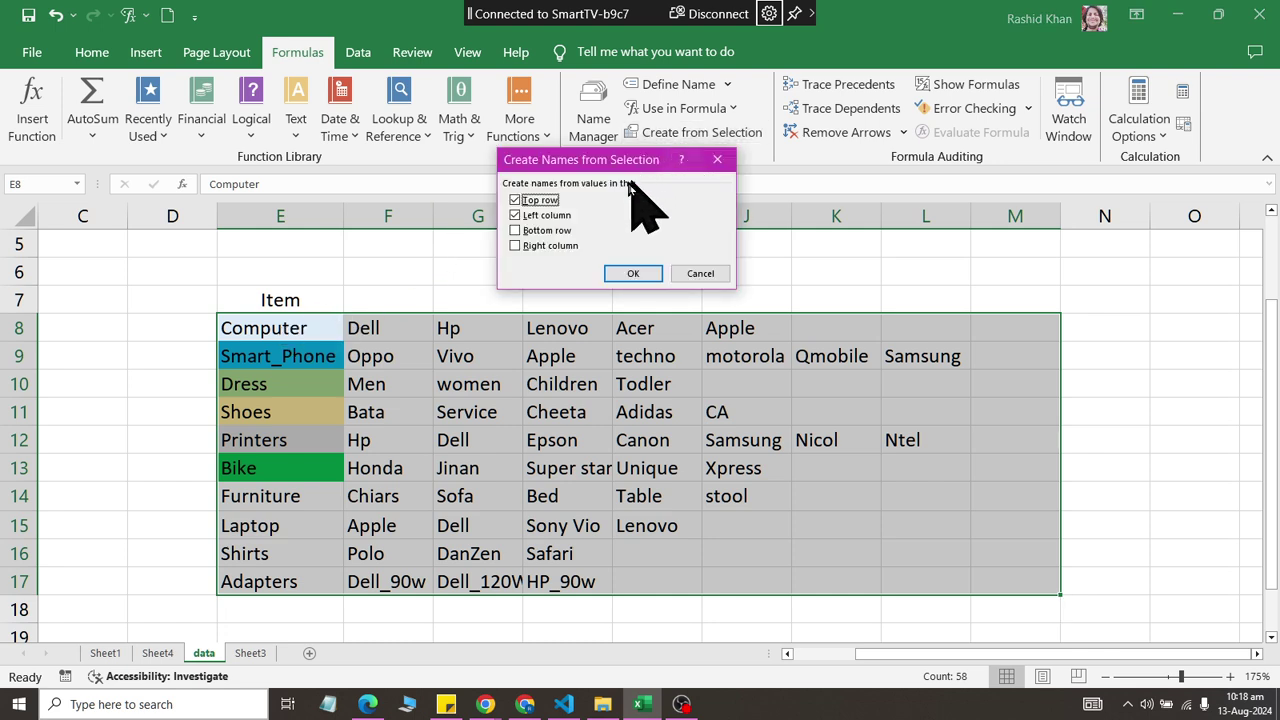
{"action": "left_click", "coordinate": [527, 200]}
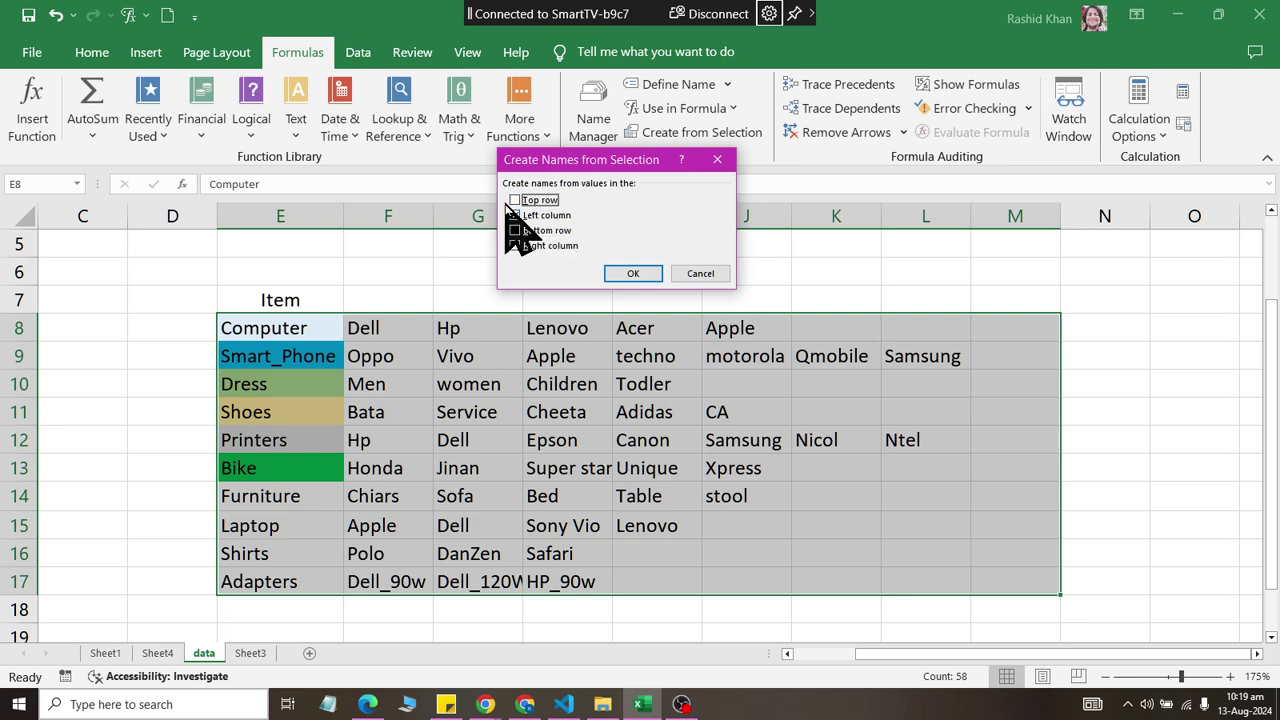
{"action": "left_click", "coordinate": [633, 273]}
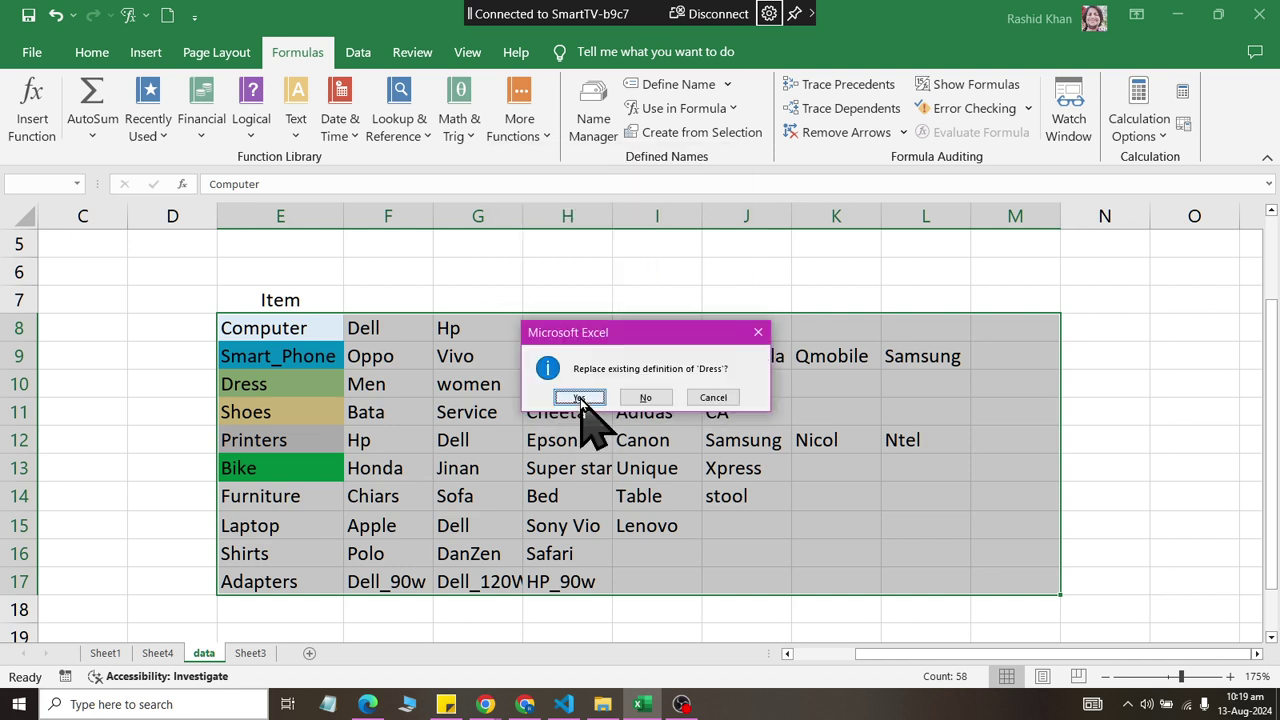
{"action": "left_click", "coordinate": [579, 398]}
{"action": "left_click", "coordinate": [579, 398]}
{"action": "left_click", "coordinate": [579, 398]}
{"action": "left_click", "coordinate": [579, 391]}
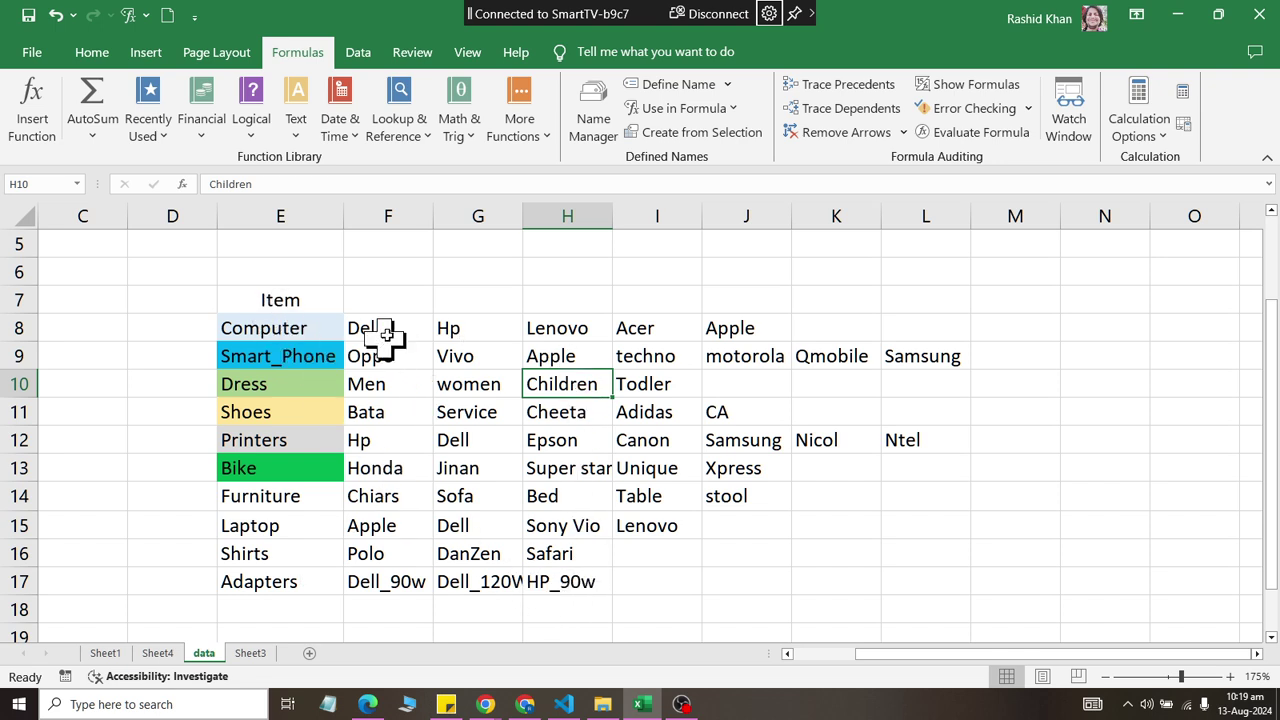
{"action": "left_click_drag", "start_coordinate": [385, 337], "coordinate": [752, 330]}
{"action": "left_click", "coordinate": [76, 184]}
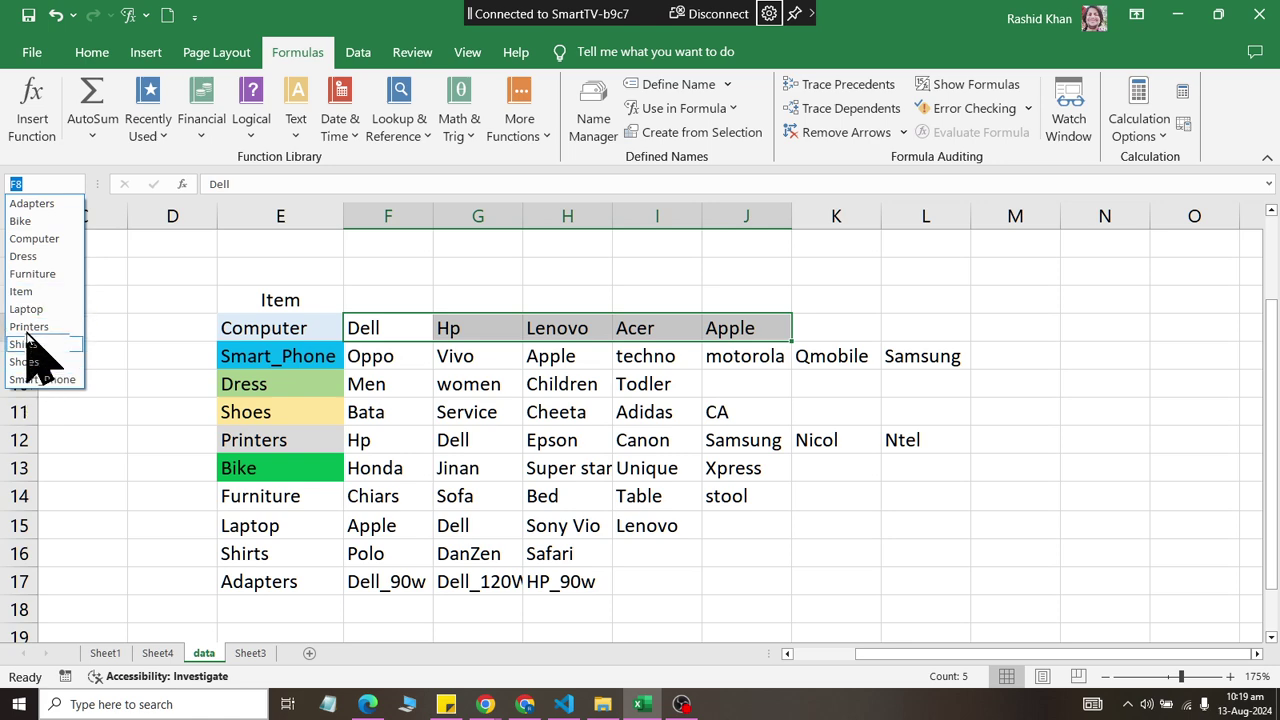
{"action": "left_click", "coordinate": [40, 238]}
{"action": "left_click", "coordinate": [77, 184]}
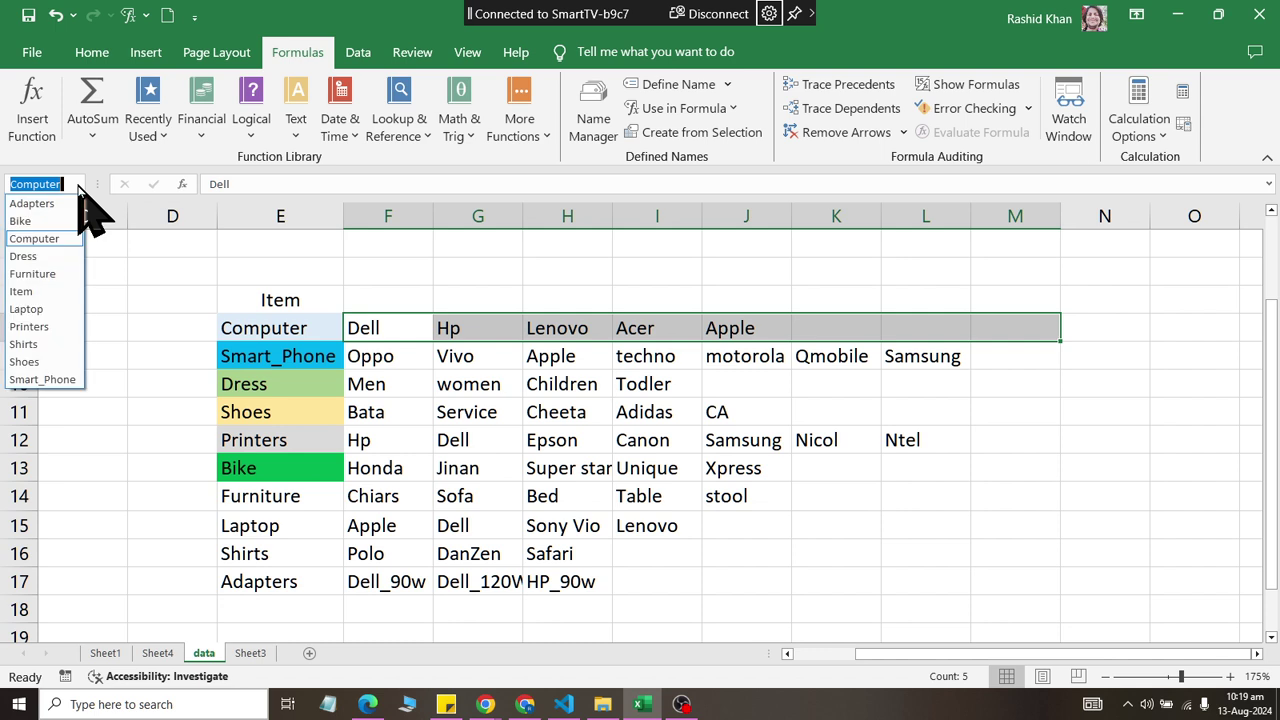
{"action": "left_click", "coordinate": [45, 344]}
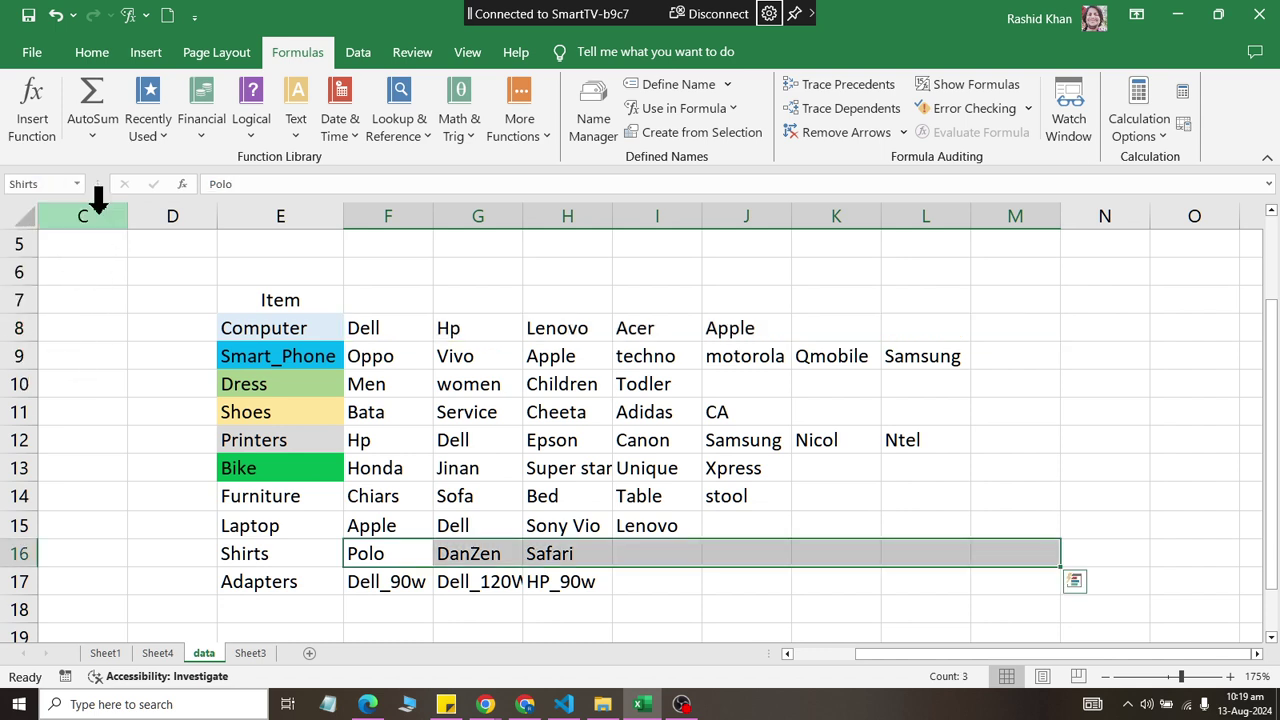
{"action": "left_click", "coordinate": [212, 492]}
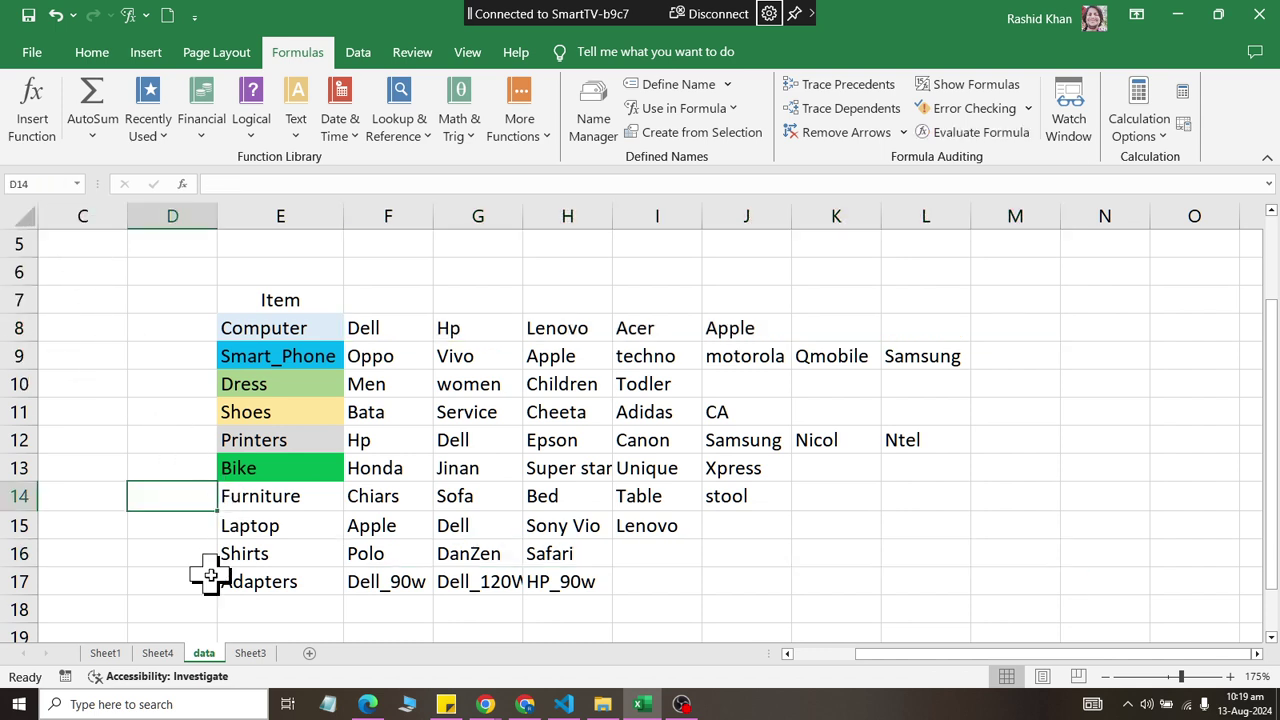
Step: Give Sheet3 A2:A15 list validation with source =Item via Use in Formula
{"action": "left_click", "coordinate": [250, 653]}
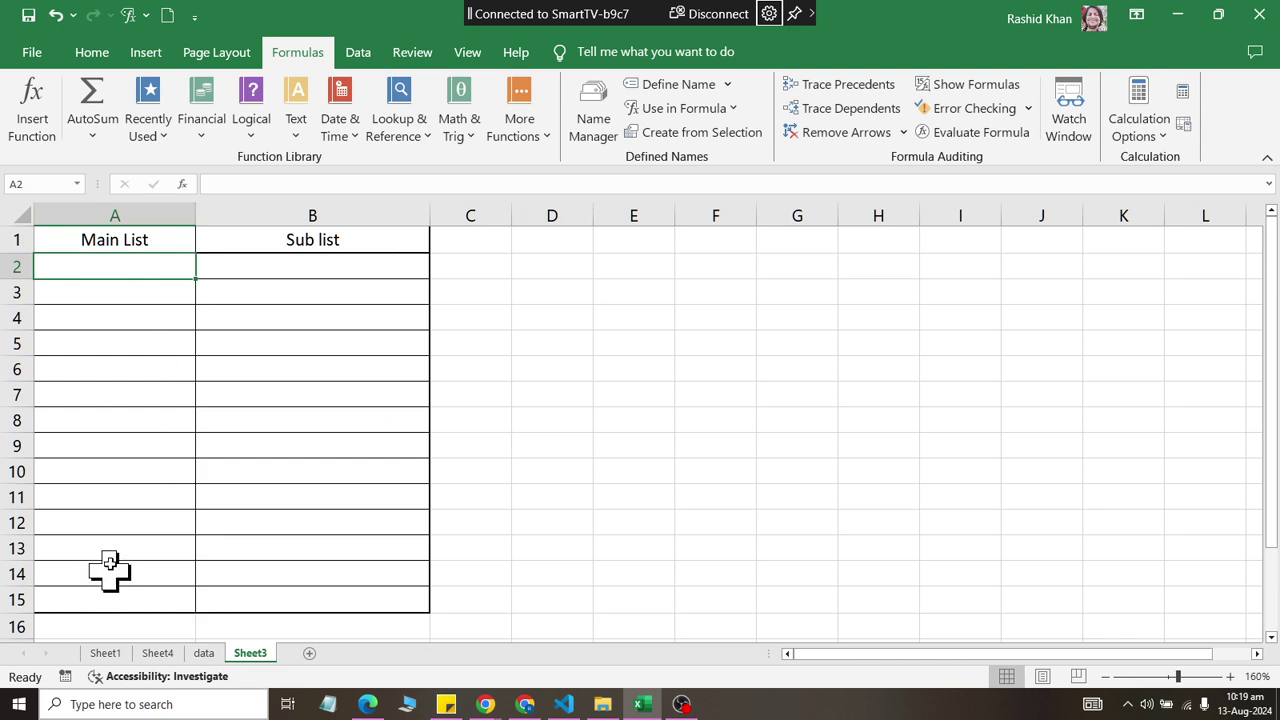
{"action": "left_click_drag", "start_coordinate": [137, 266], "coordinate": [151, 597]}
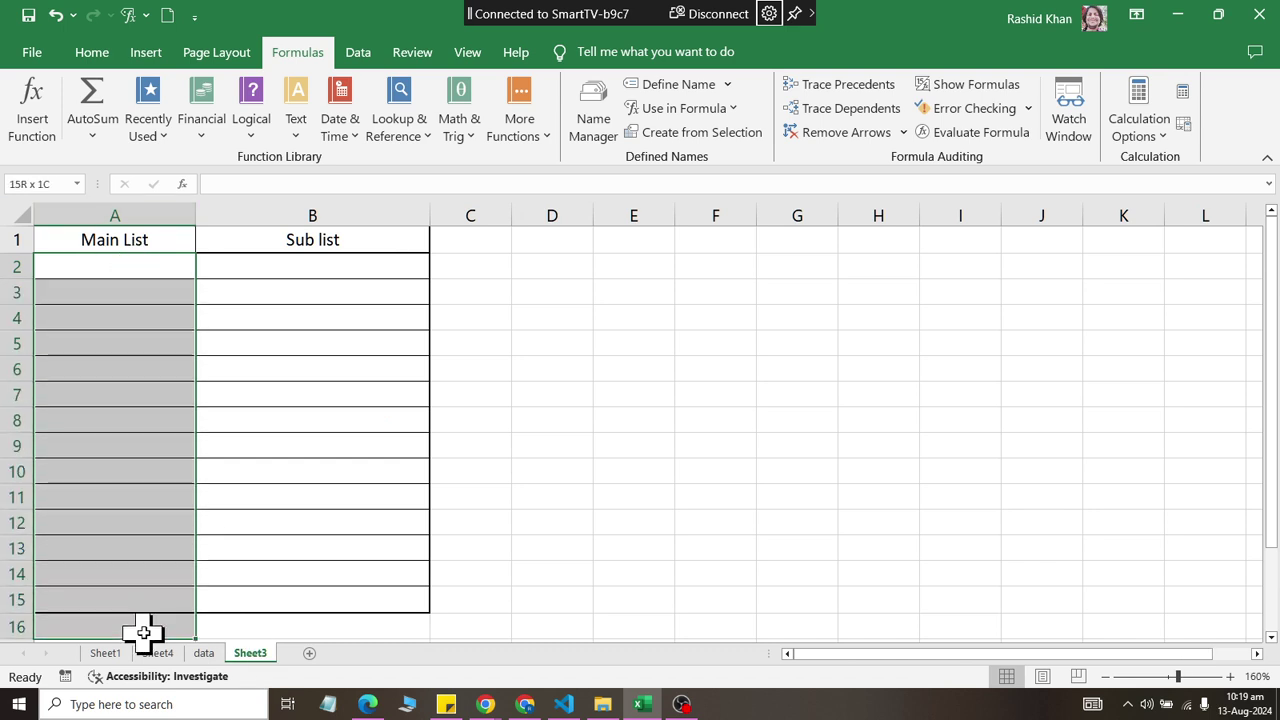
{"action": "left_click", "coordinate": [360, 54]}
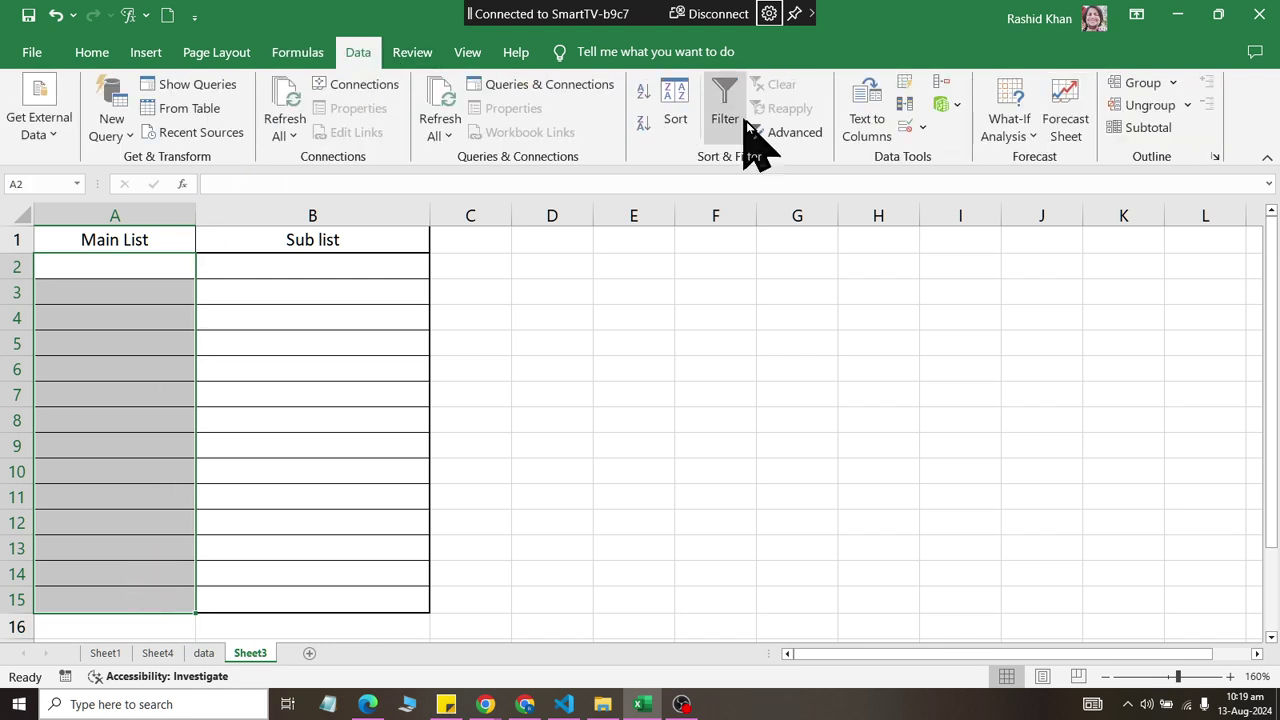
{"action": "left_click", "coordinate": [923, 128]}
{"action": "left_click", "coordinate": [942, 160]}
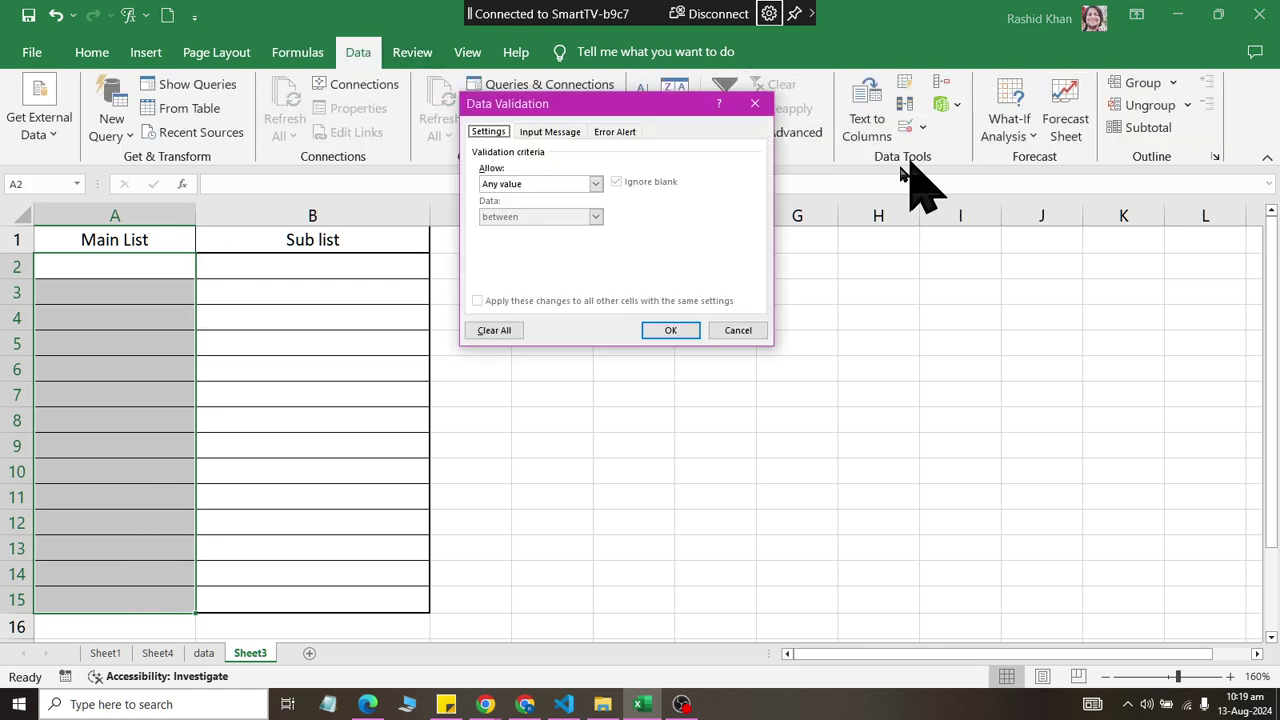
{"action": "left_click", "coordinate": [594, 184]}
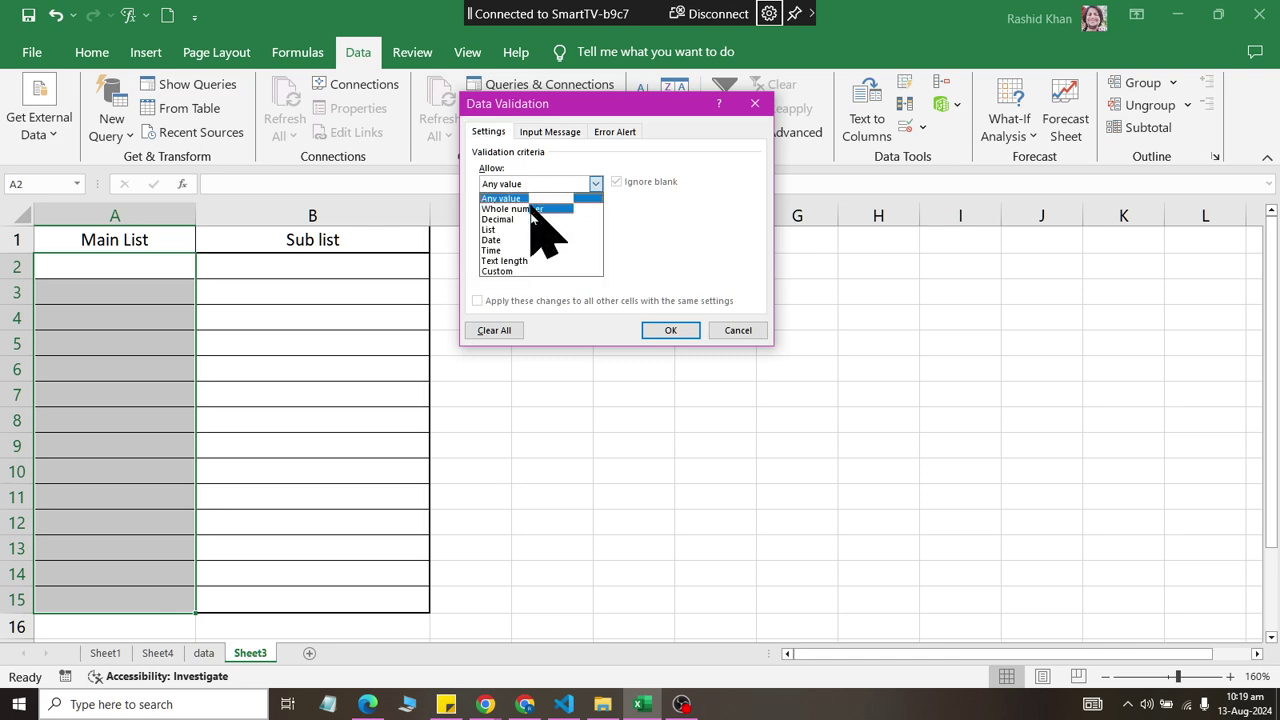
{"action": "left_click", "coordinate": [540, 243]}
{"action": "left_click", "coordinate": [540, 249]}
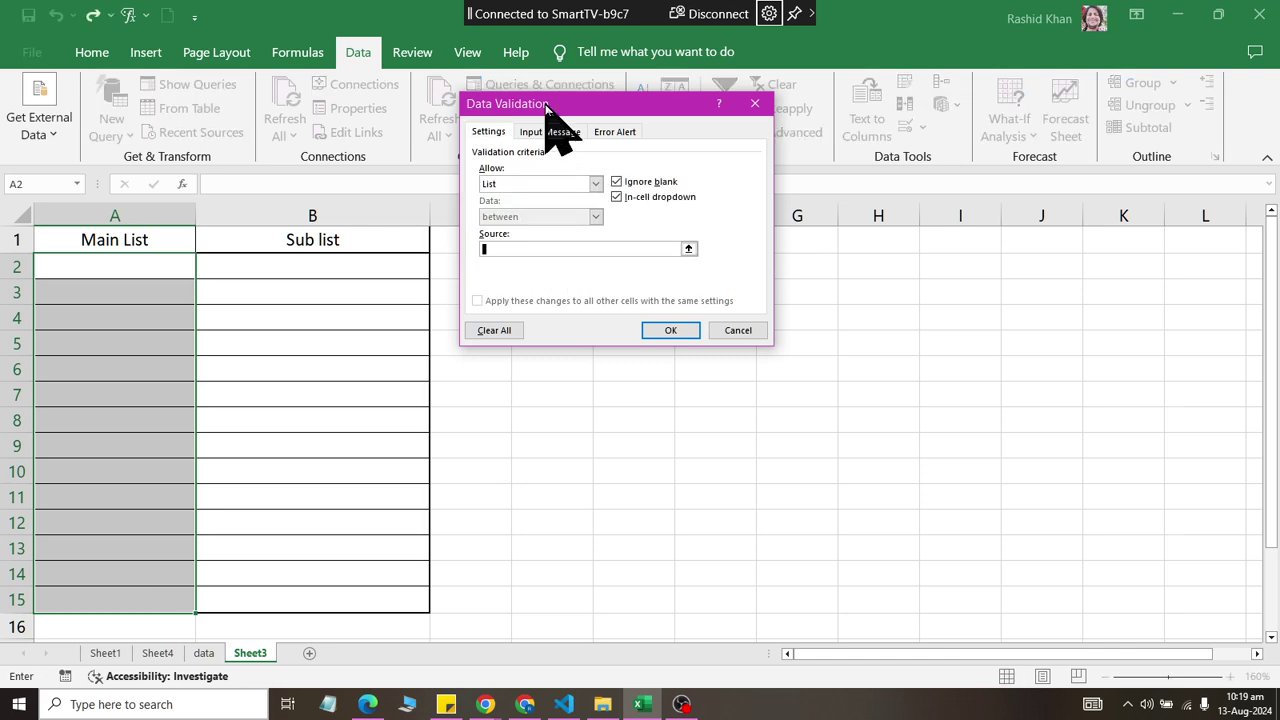
{"action": "left_click_drag", "start_coordinate": [530, 103], "coordinate": [647, 216]}
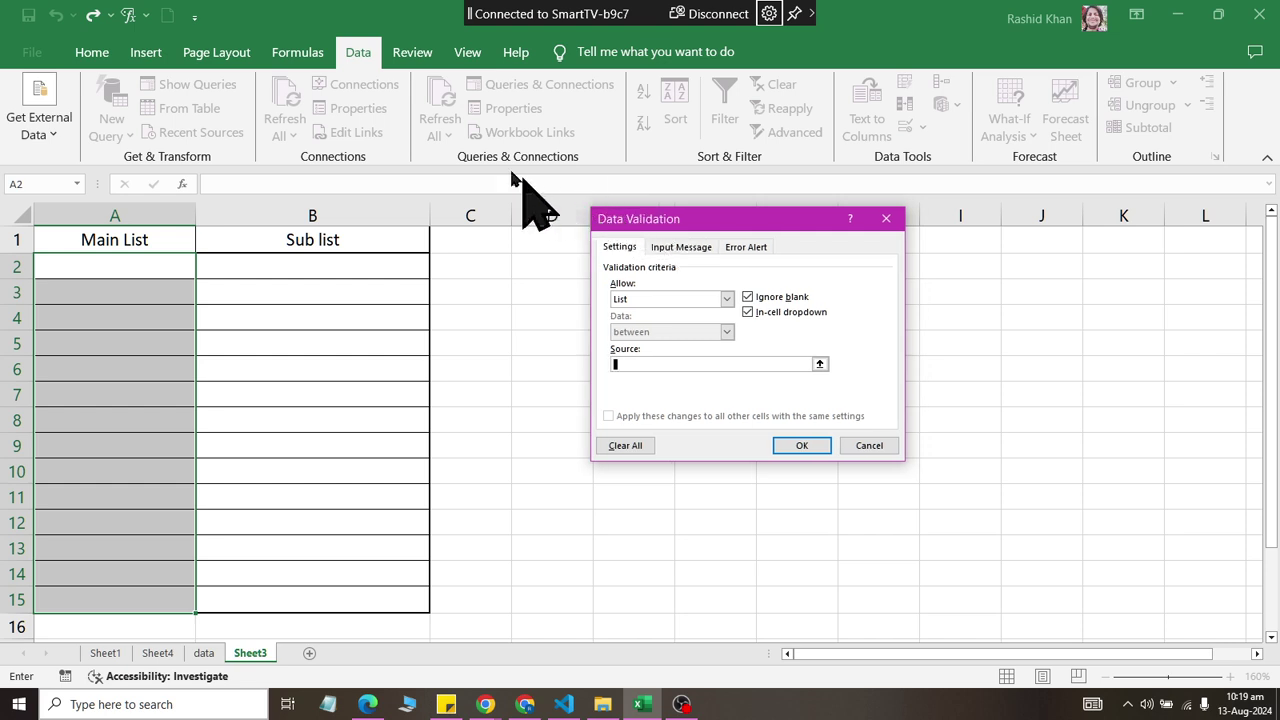
{"action": "left_click", "coordinate": [313, 45]}
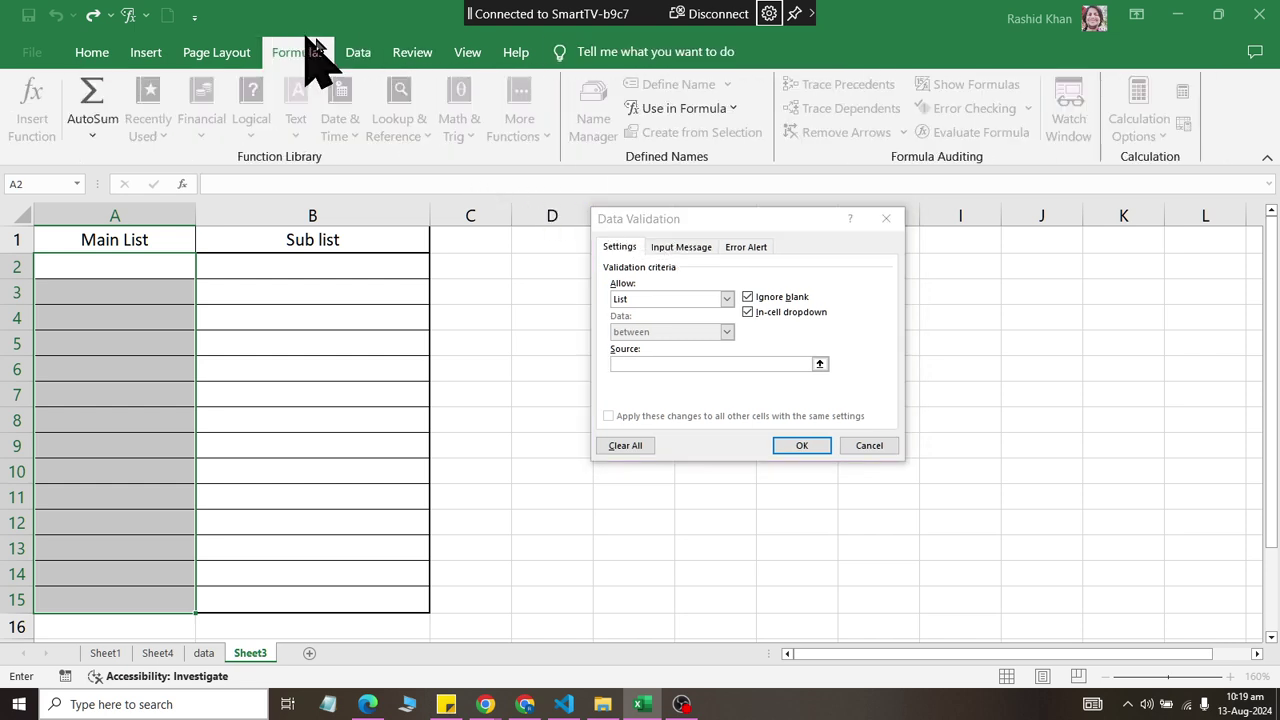
{"action": "left_click", "coordinate": [675, 108]}
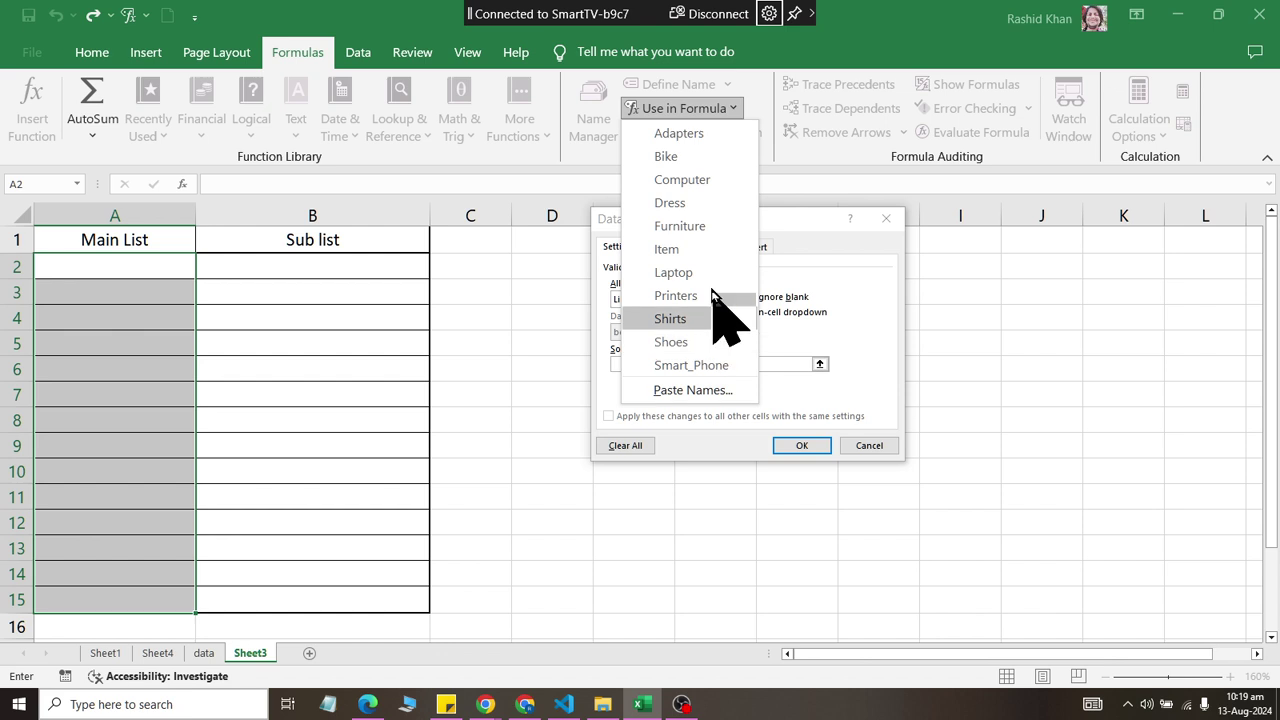
{"action": "left_click", "coordinate": [700, 251]}
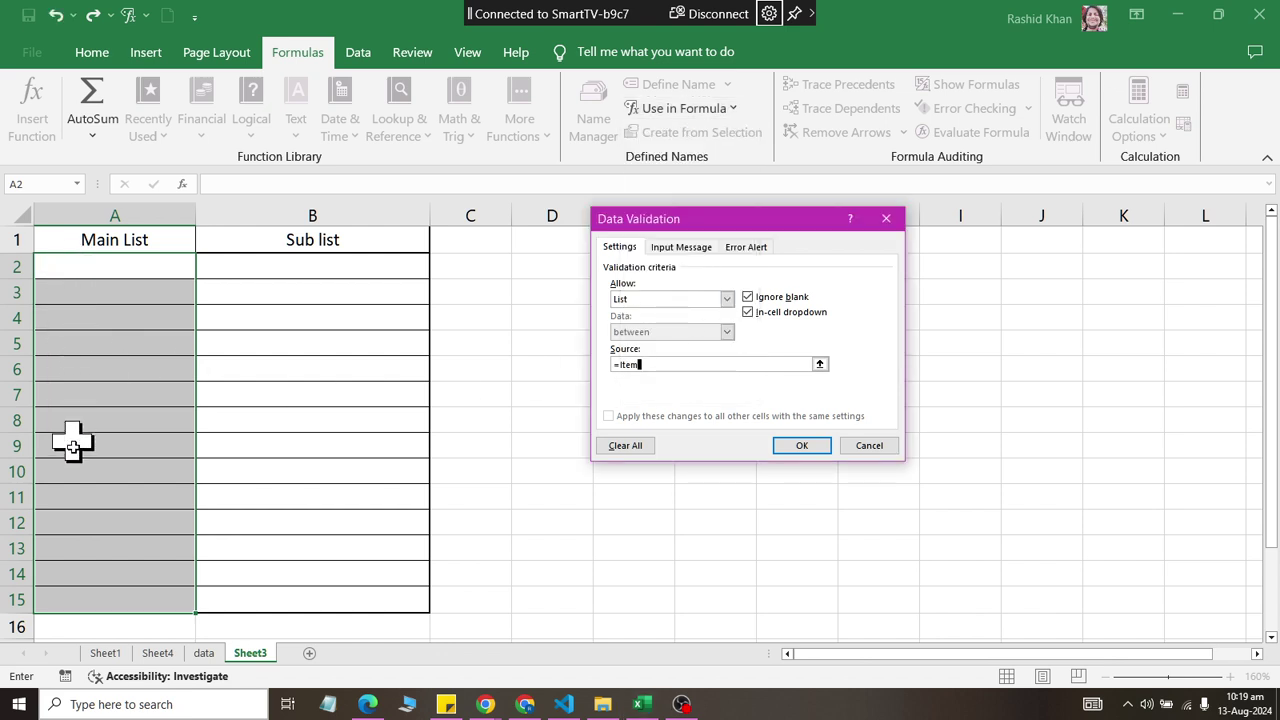
{"action": "left_click", "coordinate": [801, 445]}
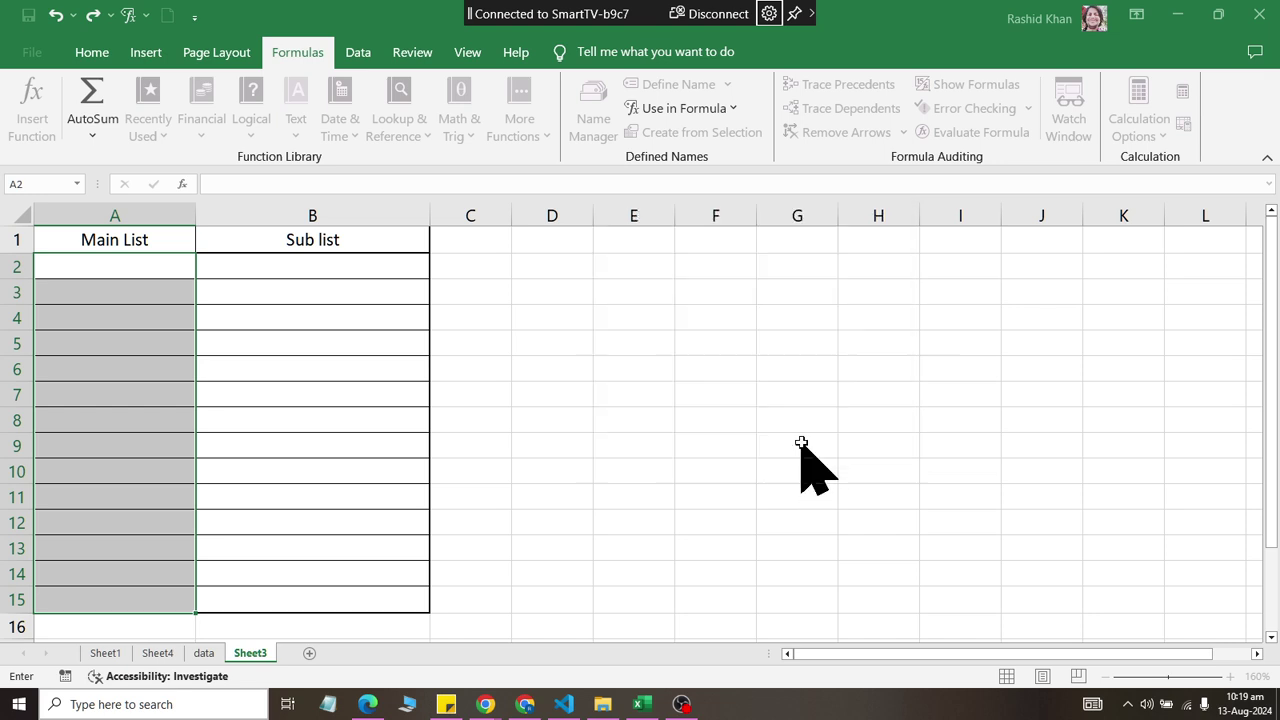
Step: Pick Computer, Smart_Phone, Shoes and Printers in A2 through A5 from the category drop-downs
{"action": "left_click", "coordinate": [150, 262]}
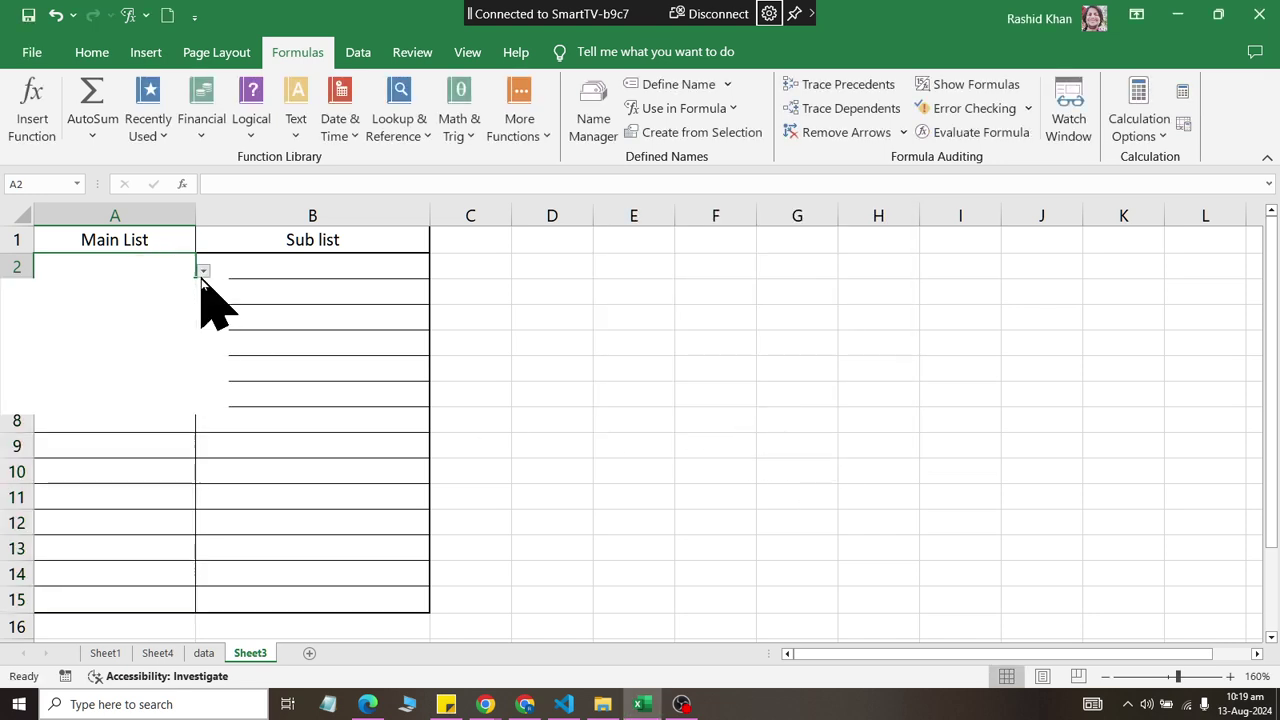
{"action": "left_click", "coordinate": [203, 270]}
{"action": "mouse_move", "coordinate": [210, 350]}
{"action": "left_mouse_down"}
{"action": "mouse_move", "coordinate": [216, 385]}
{"action": "mouse_move", "coordinate": [180, 318]}
{"action": "left_mouse_up"}
{"action": "left_click", "coordinate": [175, 289]}
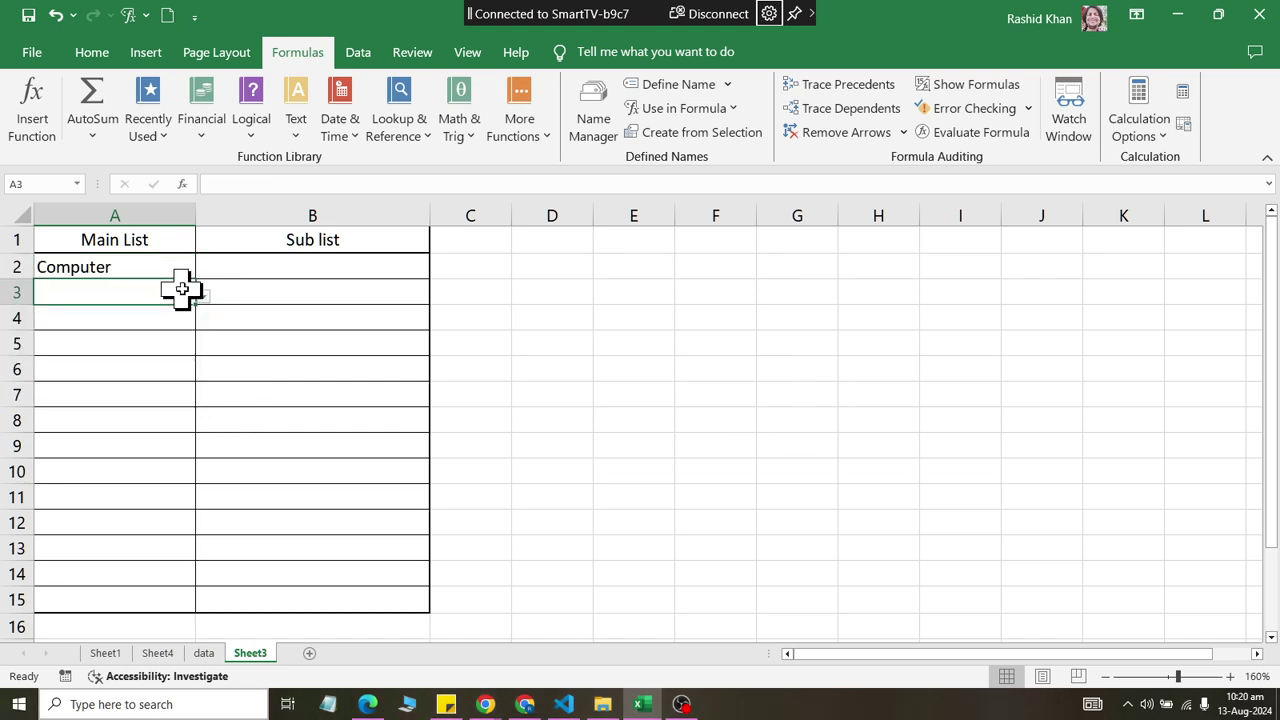
{"action": "left_click", "coordinate": [203, 292]}
{"action": "left_click", "coordinate": [143, 330]}
{"action": "left_click", "coordinate": [188, 323]}
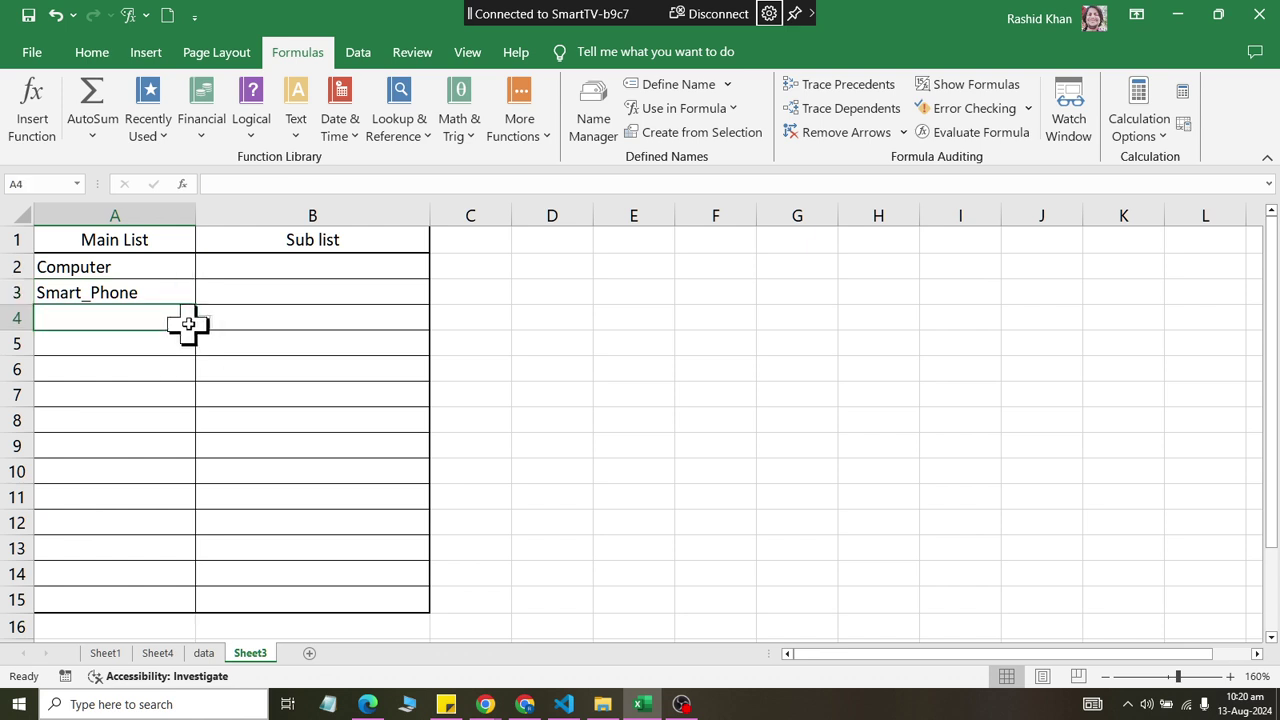
{"action": "left_click", "coordinate": [203, 322]}
{"action": "left_click", "coordinate": [172, 384]}
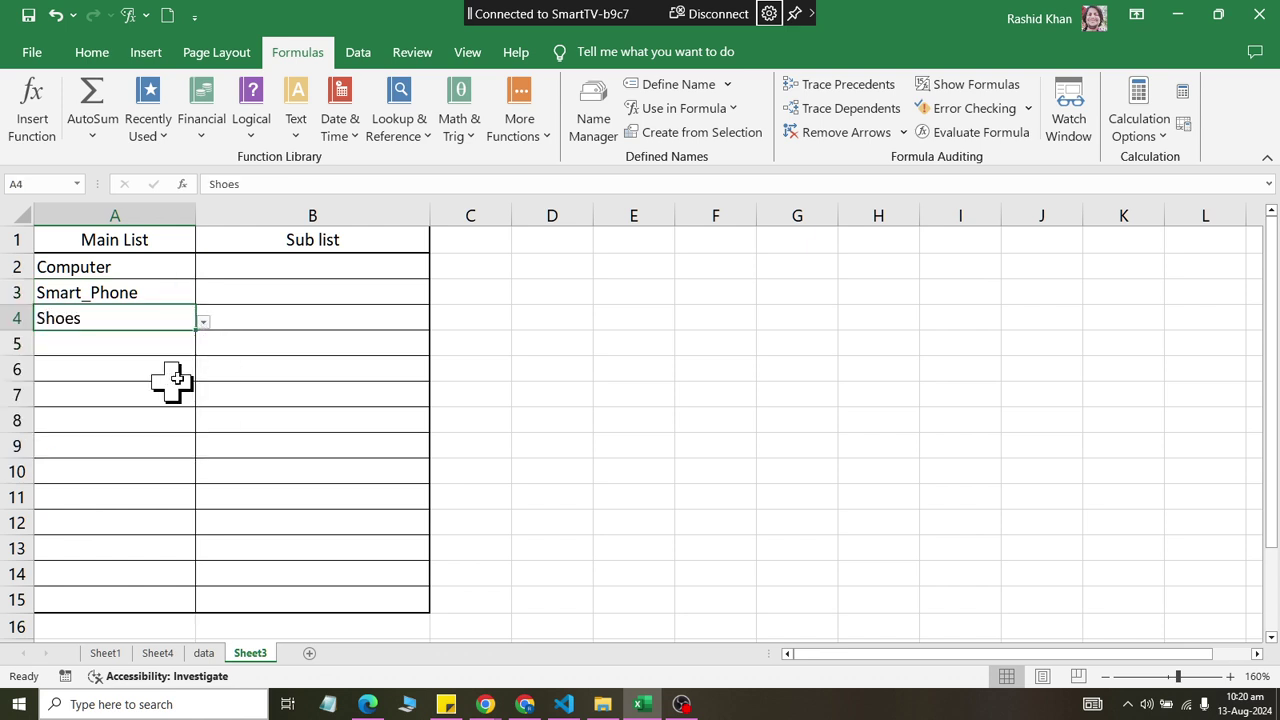
{"action": "left_click", "coordinate": [167, 350]}
{"action": "left_click", "coordinate": [203, 347]}
{"action": "left_click", "coordinate": [170, 432]}
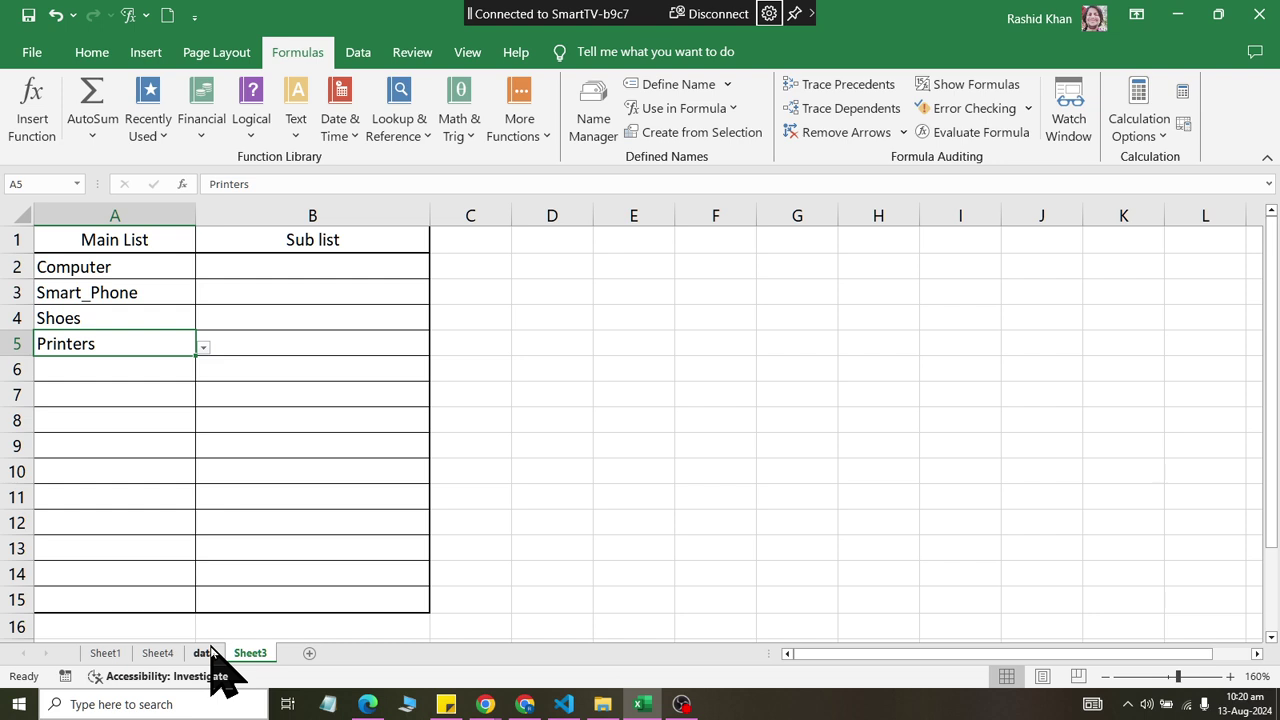
{"action": "left_click", "coordinate": [253, 266]}
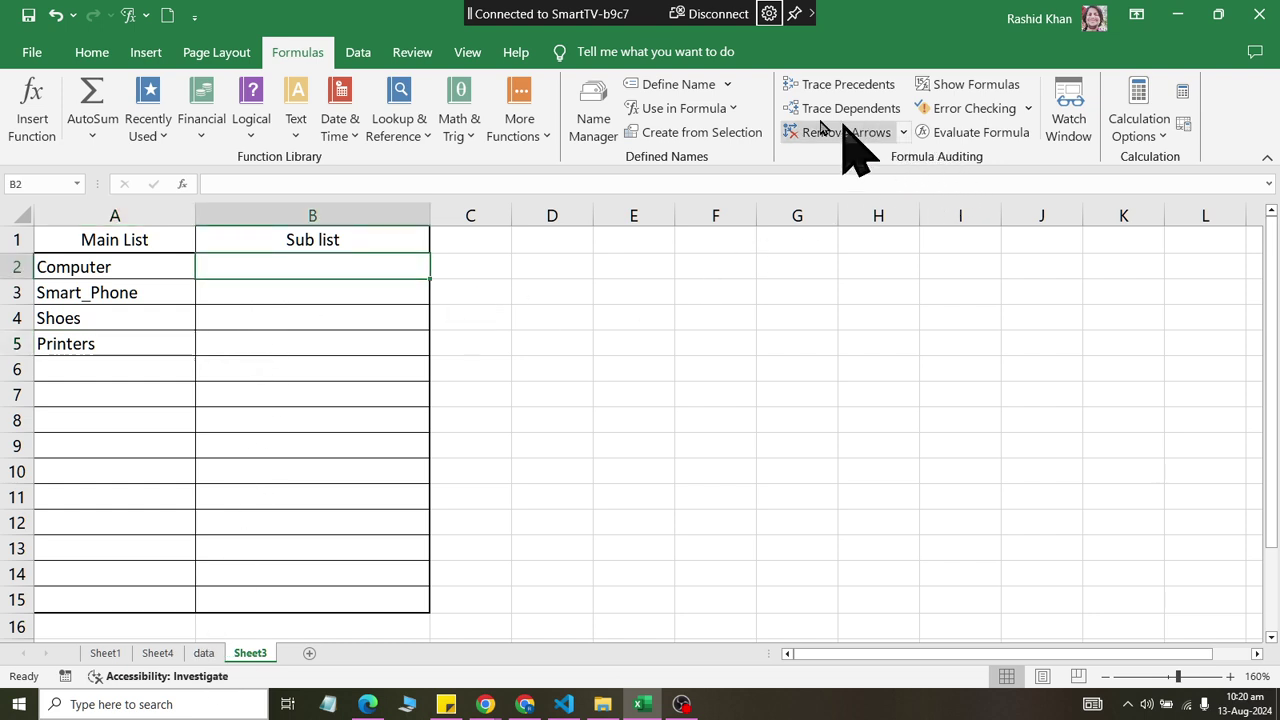
Step: Give B2 list validation with the source =INDIRECT(A2)
{"action": "left_click", "coordinate": [345, 56]}
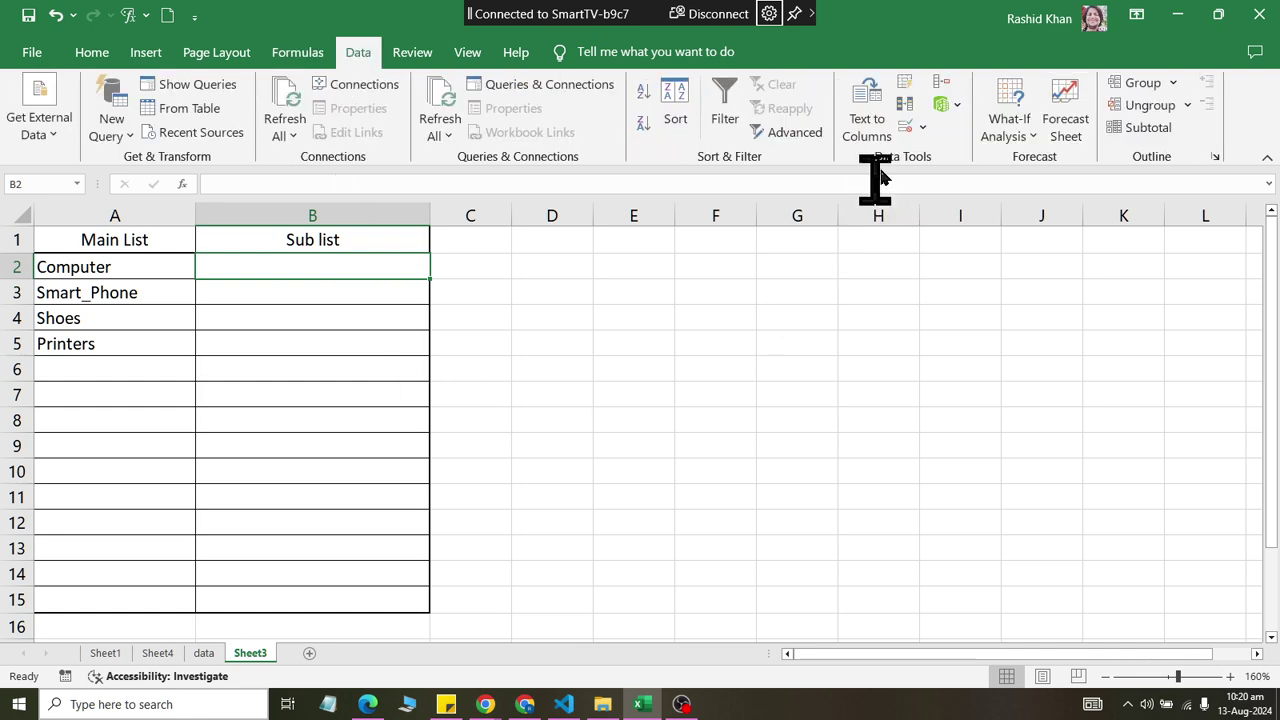
{"action": "left_click", "coordinate": [923, 128]}
{"action": "left_click", "coordinate": [945, 153]}
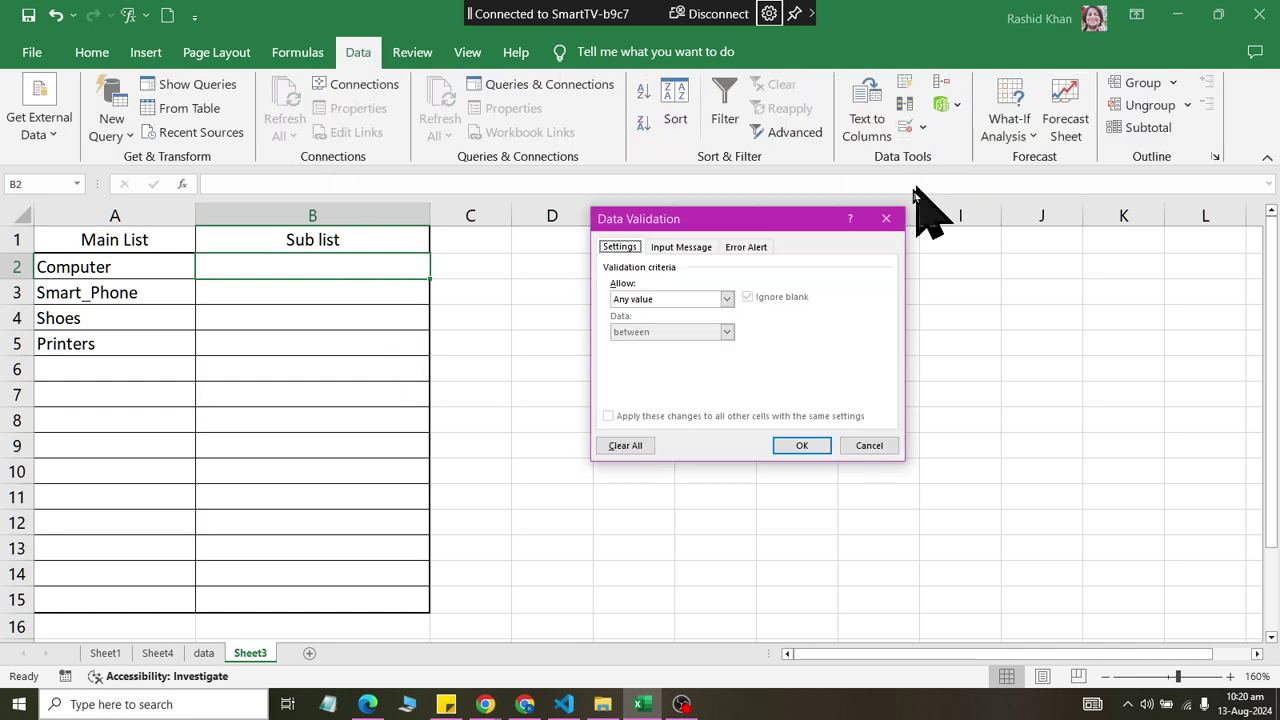
{"action": "left_click", "coordinate": [722, 299]}
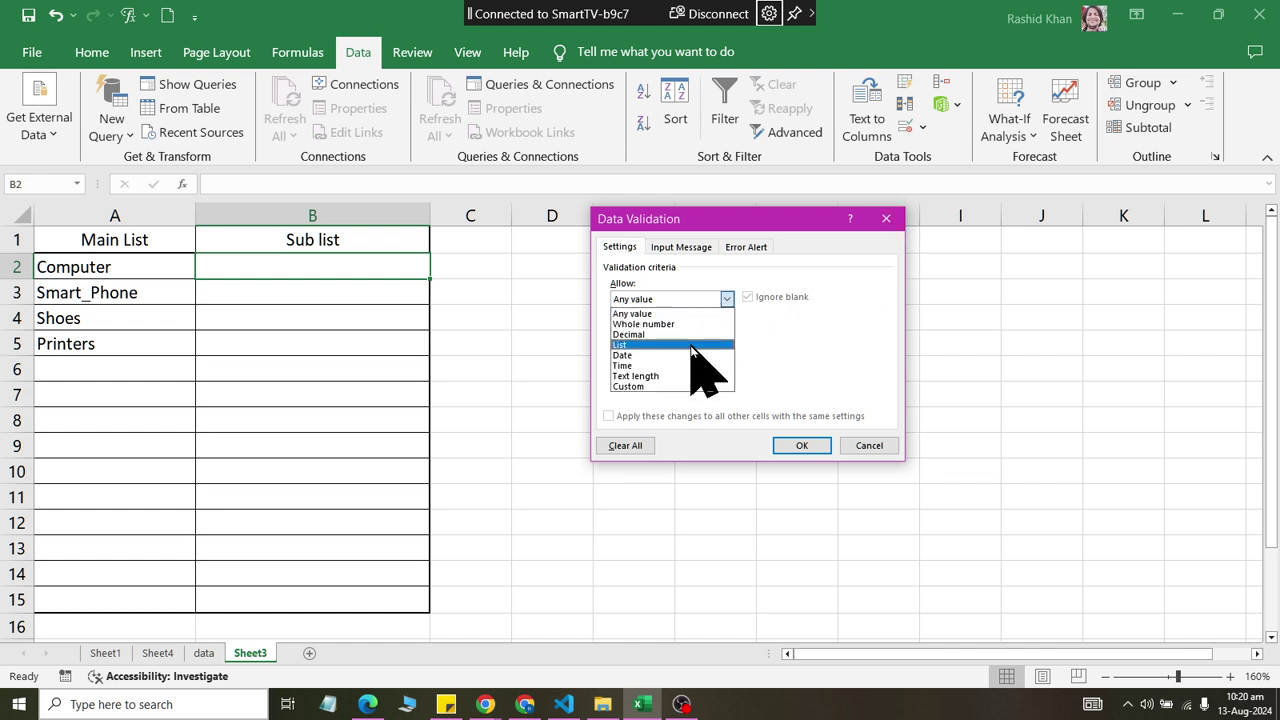
{"action": "left_click", "coordinate": [700, 344]}
{"action": "left_click", "coordinate": [678, 366]}
{"action": "type", "text": "=indirect(A2)"}
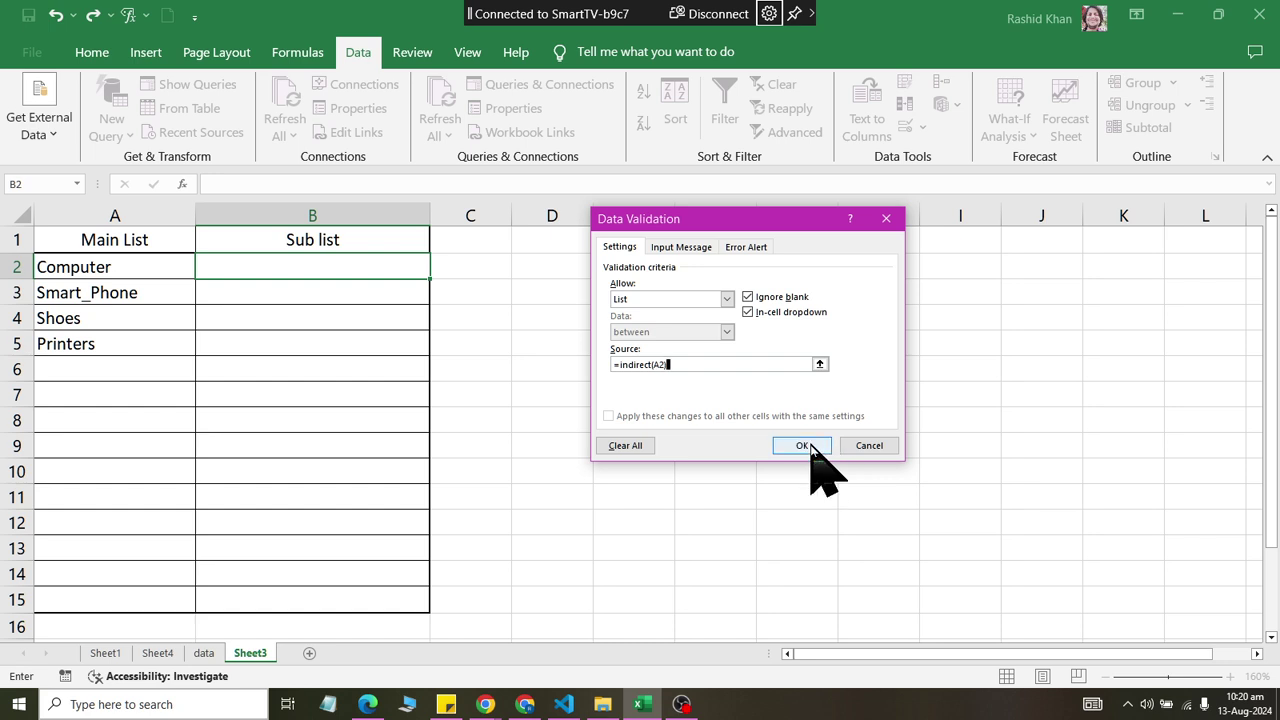
{"action": "left_click", "coordinate": [812, 447]}
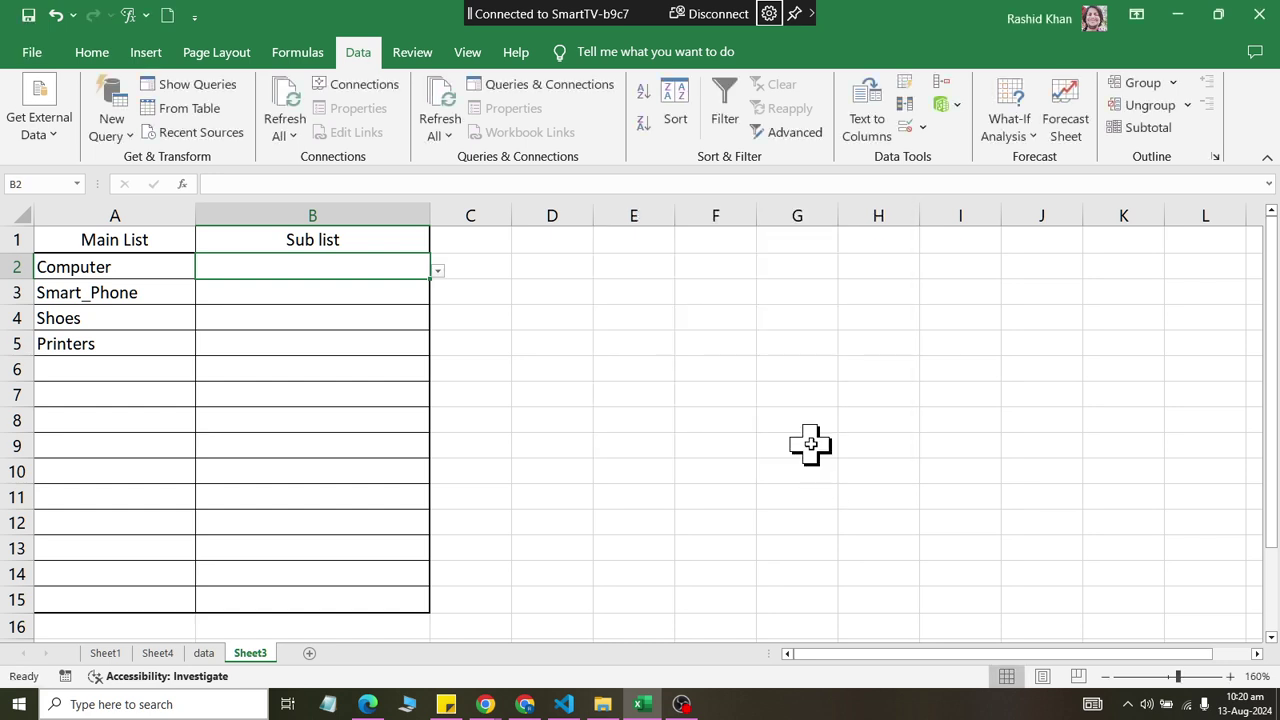
Step: Extend the =INDIRECT(A2) list validation from B2 to all of B2:B15
{"action": "left_click_drag", "start_coordinate": [369, 292], "coordinate": [370, 560]}
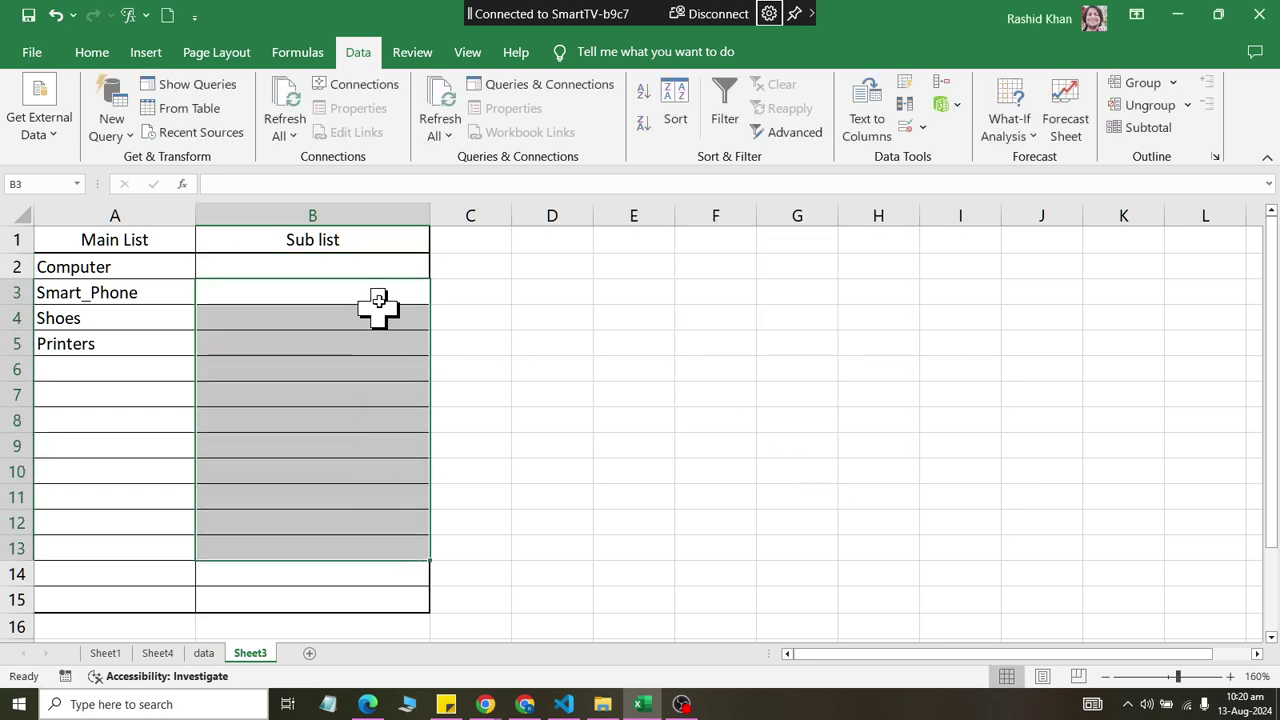
{"action": "left_click", "coordinate": [376, 263]}
{"action": "left_click", "coordinate": [379, 297]}
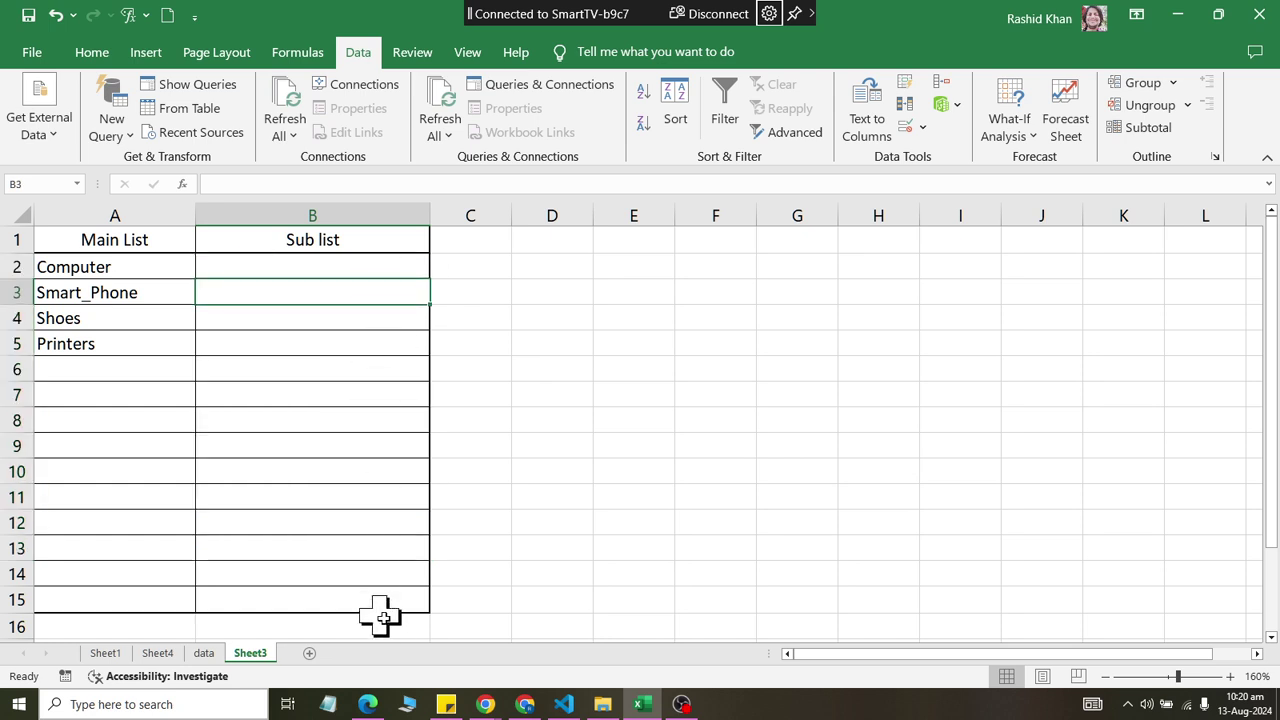
{"action": "left_click", "coordinate": [374, 262]}
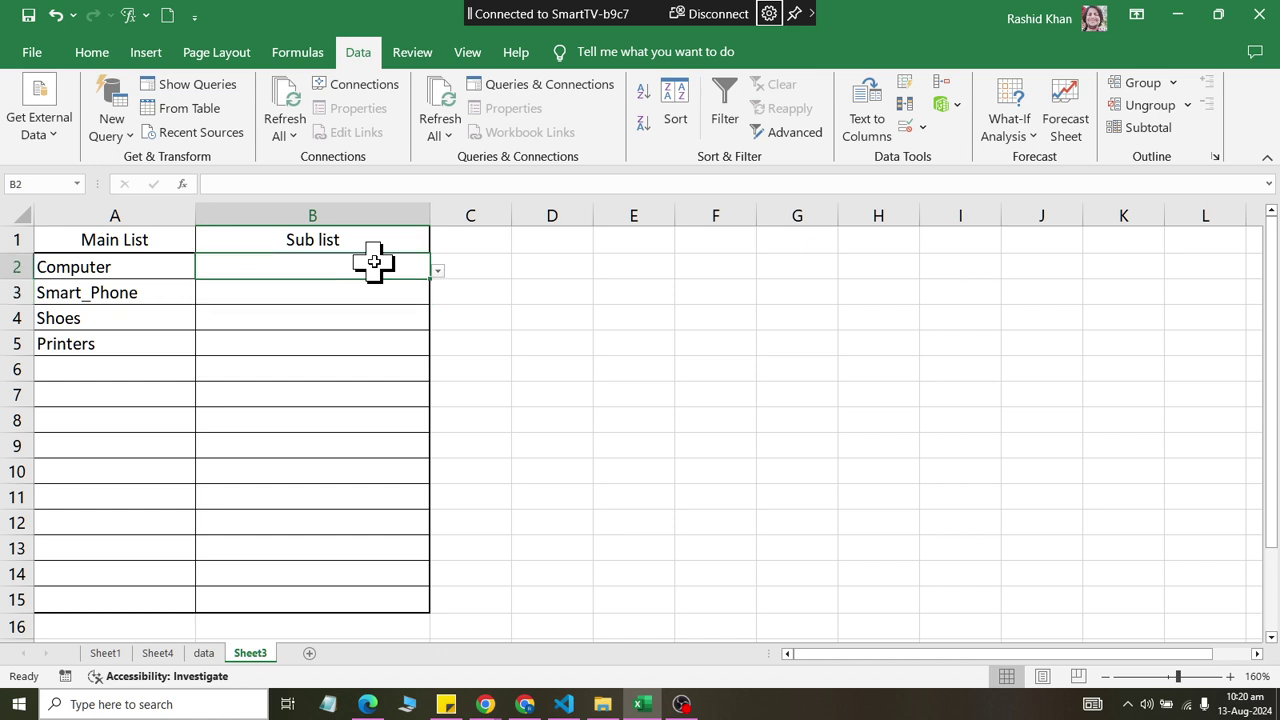
{"action": "left_click_drag", "start_coordinate": [374, 262], "coordinate": [386, 601]}
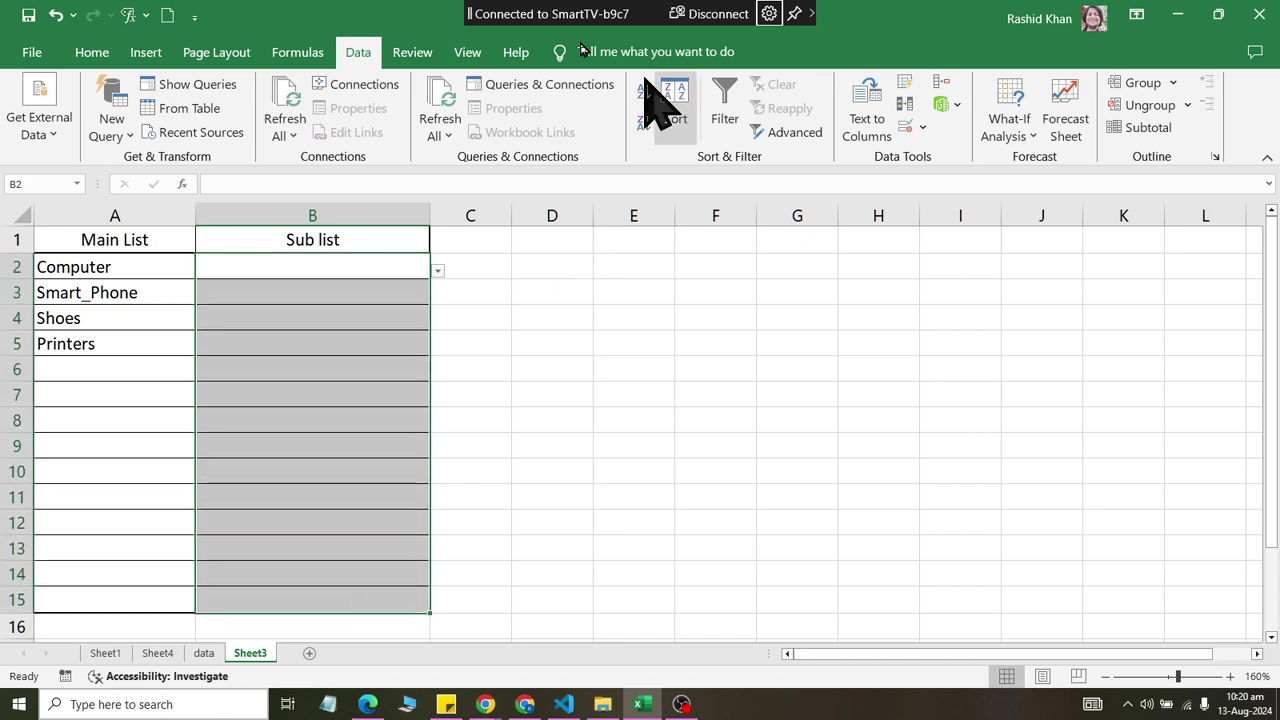
{"action": "left_click", "coordinate": [921, 128]}
{"action": "left_click", "coordinate": [940, 152]}
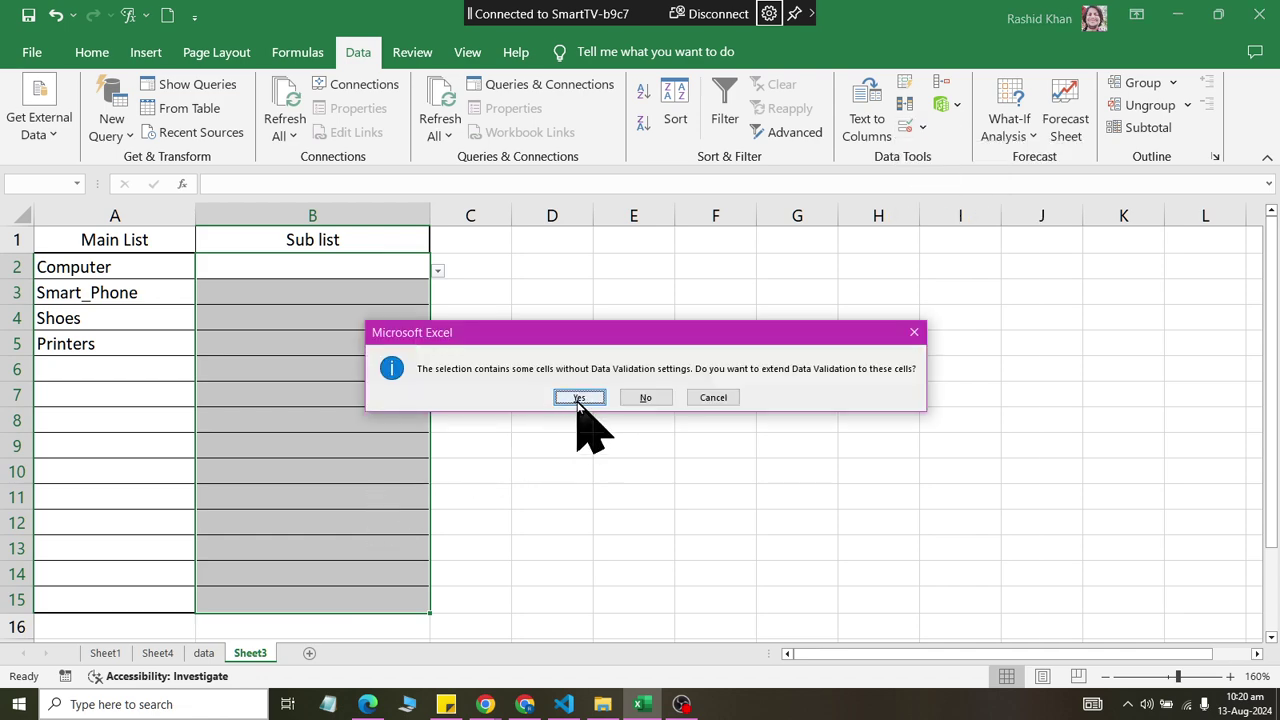
{"action": "left_click", "coordinate": [578, 399]}
{"action": "left_click", "coordinate": [655, 300]}
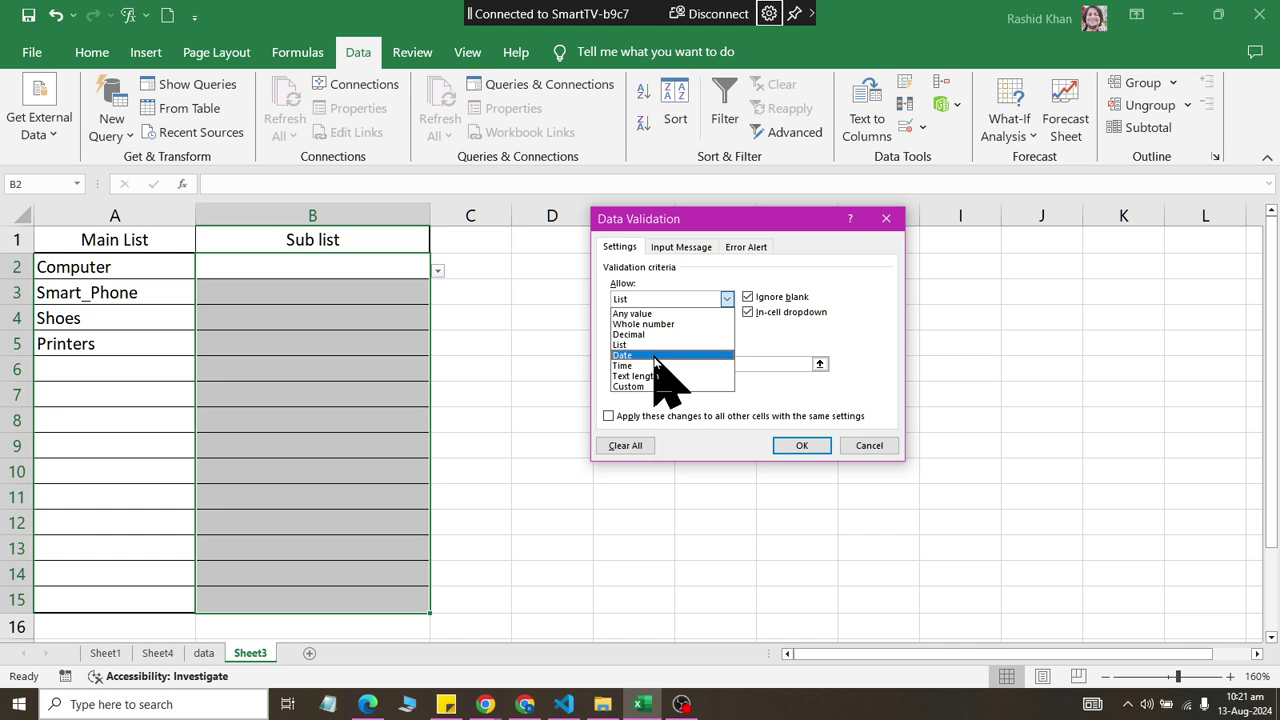
{"action": "left_click", "coordinate": [645, 345]}
{"action": "left_click", "coordinate": [700, 364]}
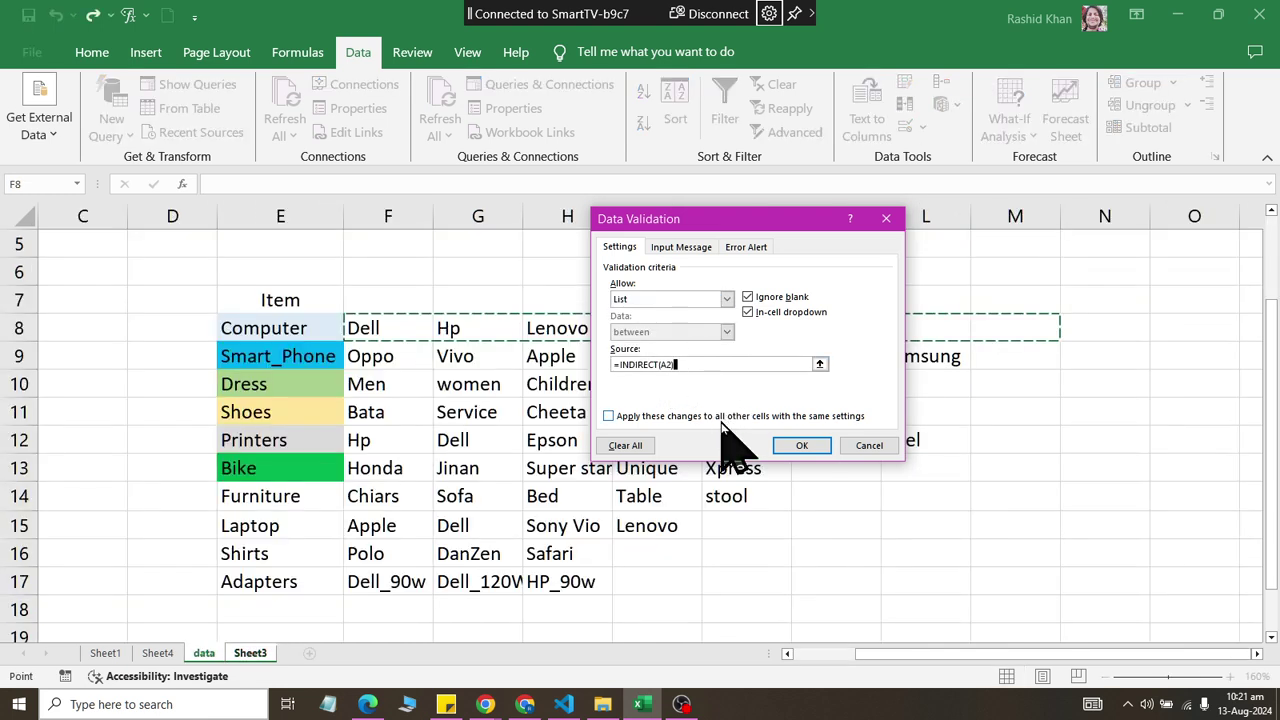
{"action": "left_click", "coordinate": [700, 365]}
{"action": "type", "text": "=indirect(a"}
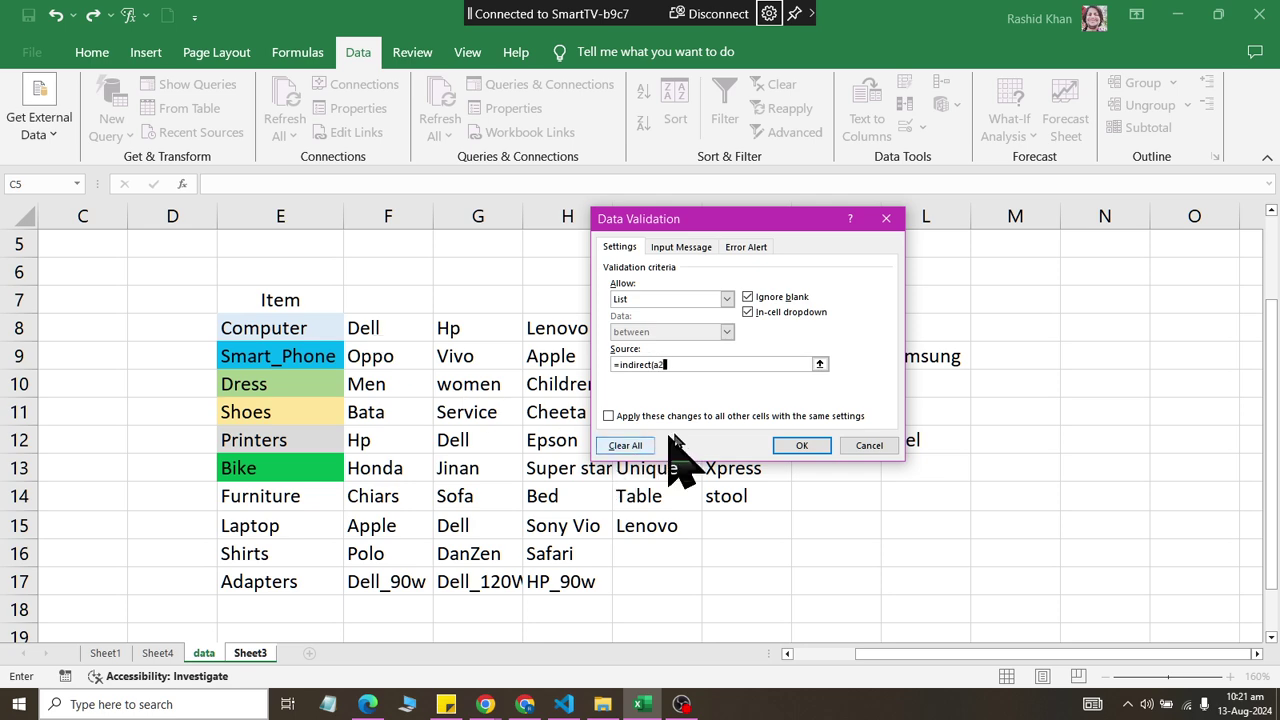
{"action": "type", "text": "2"}
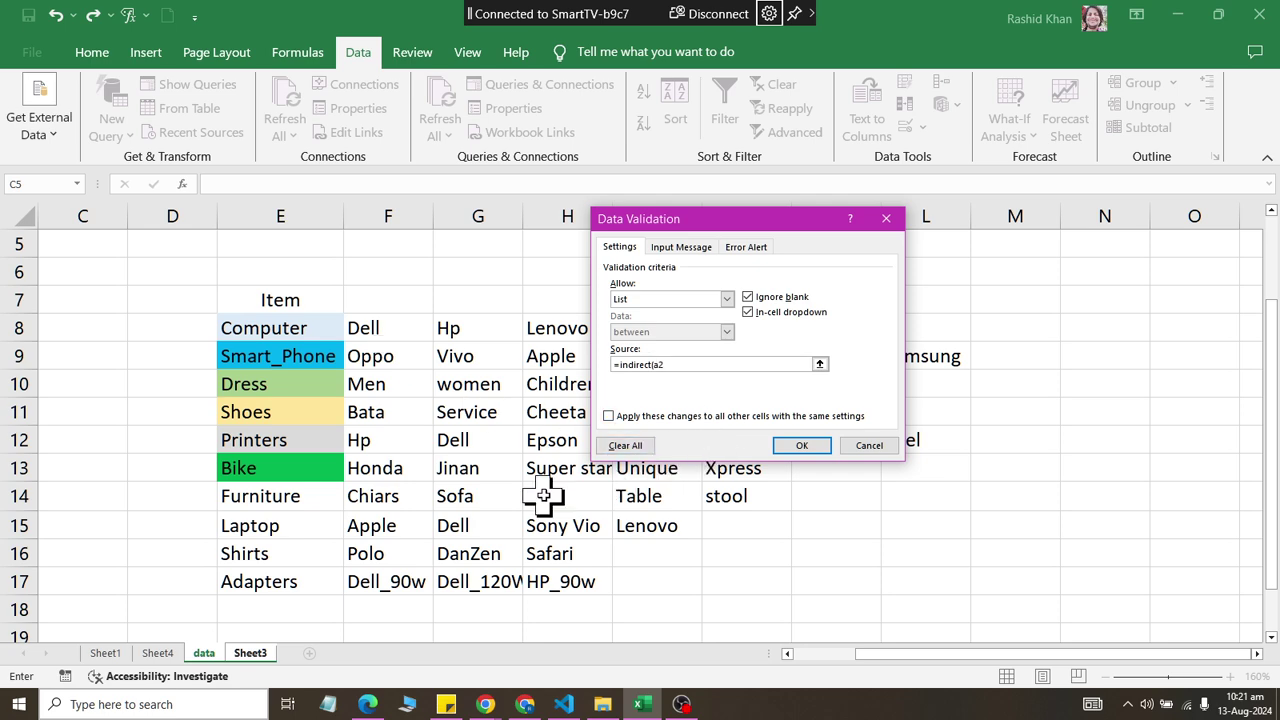
{"action": "type", "text": ")"}
{"action": "key", "text": "Return"}
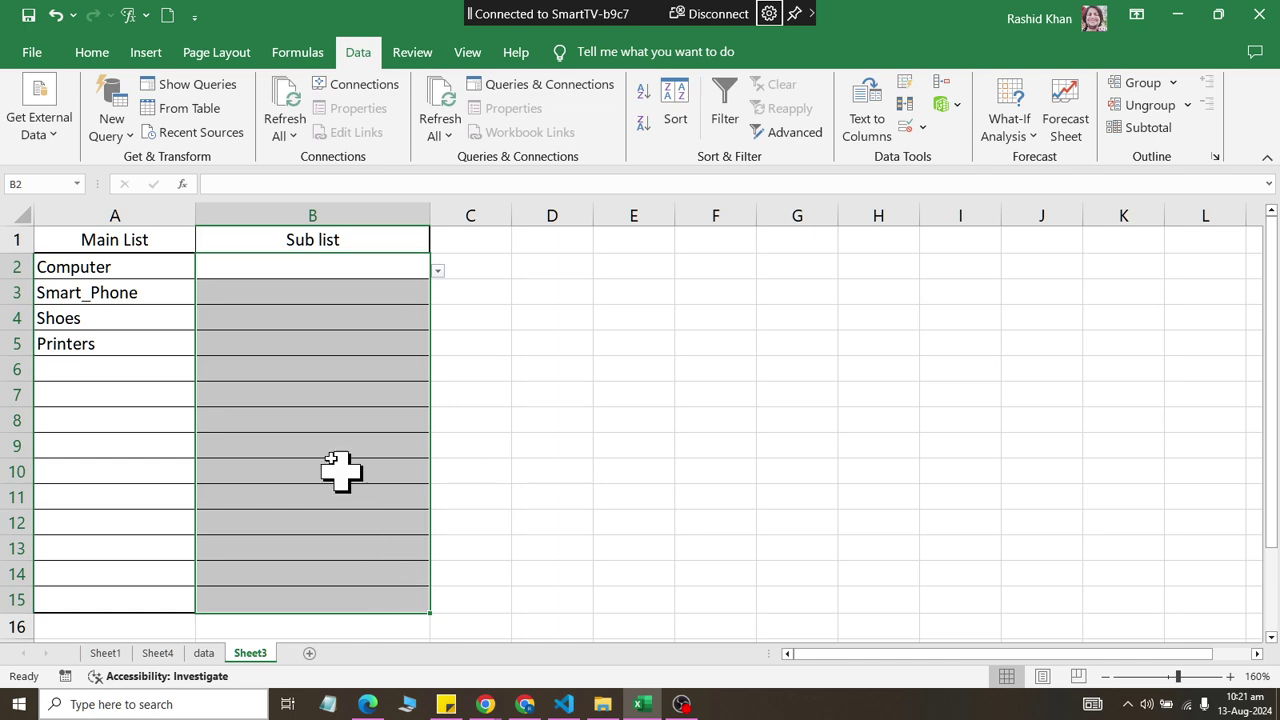
Step: Pick Lenovo, motorola and Cheeta in B2, B3 and B4
{"action": "left_click", "coordinate": [418, 265]}
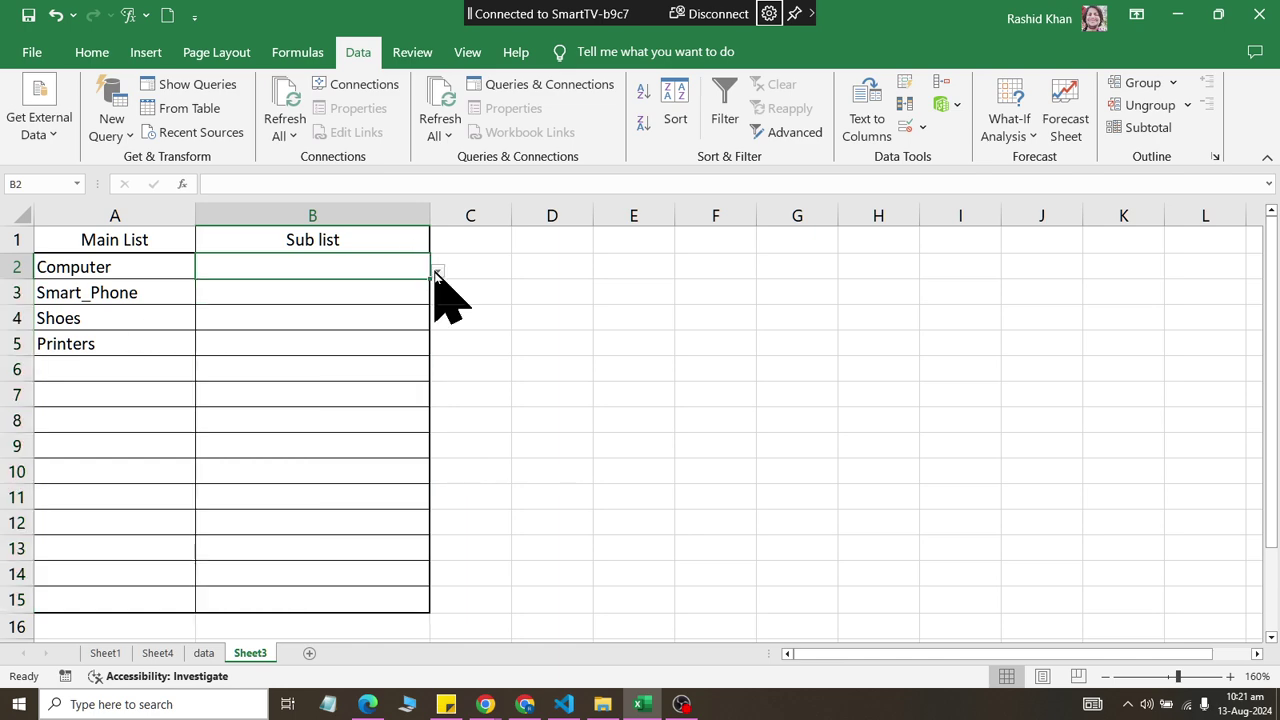
{"action": "left_click", "coordinate": [437, 270]}
{"action": "left_click", "coordinate": [422, 320]}
{"action": "left_click", "coordinate": [410, 295]}
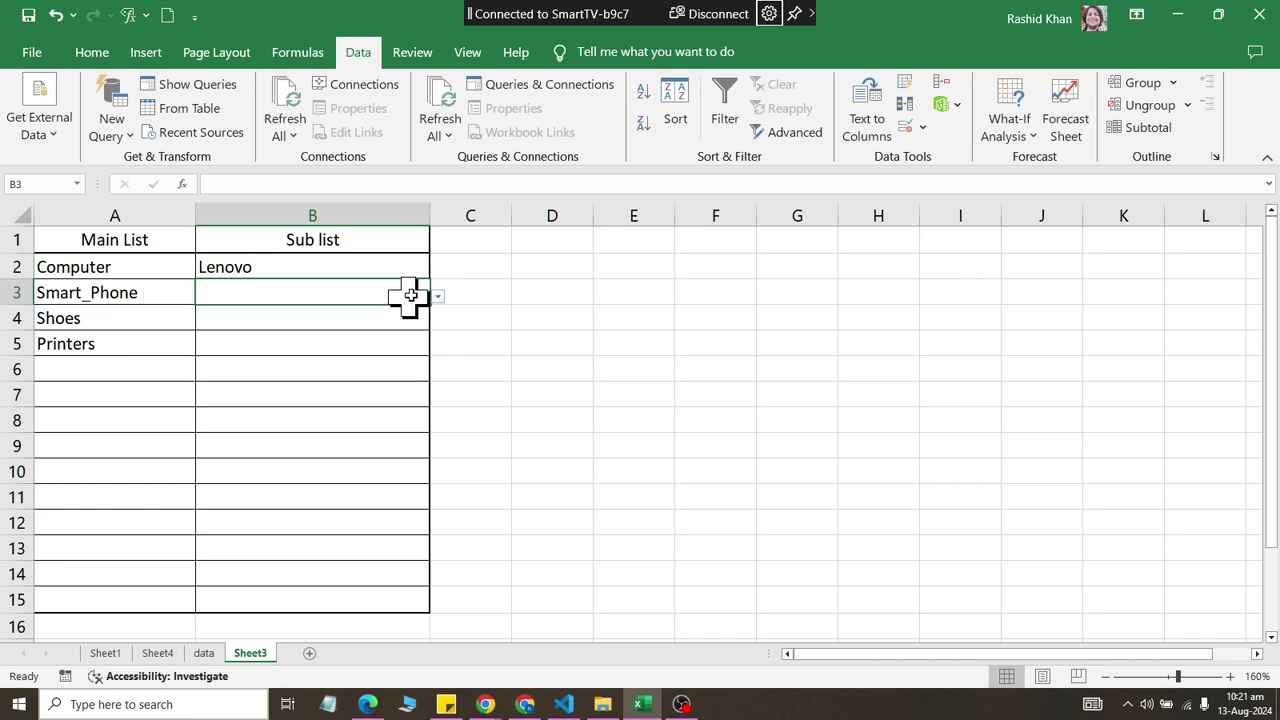
{"action": "left_click", "coordinate": [438, 298]}
{"action": "left_click", "coordinate": [410, 381]}
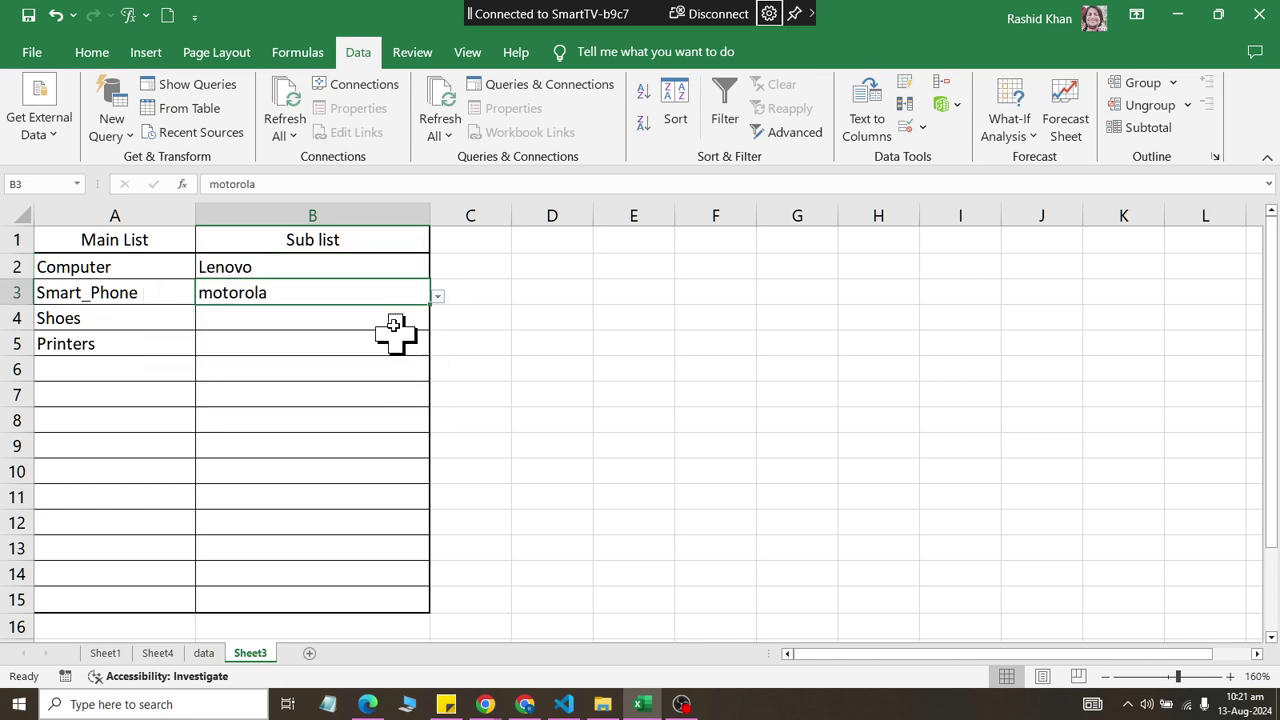
{"action": "left_click", "coordinate": [385, 317]}
{"action": "left_click", "coordinate": [437, 322]}
{"action": "left_click", "coordinate": [390, 373]}
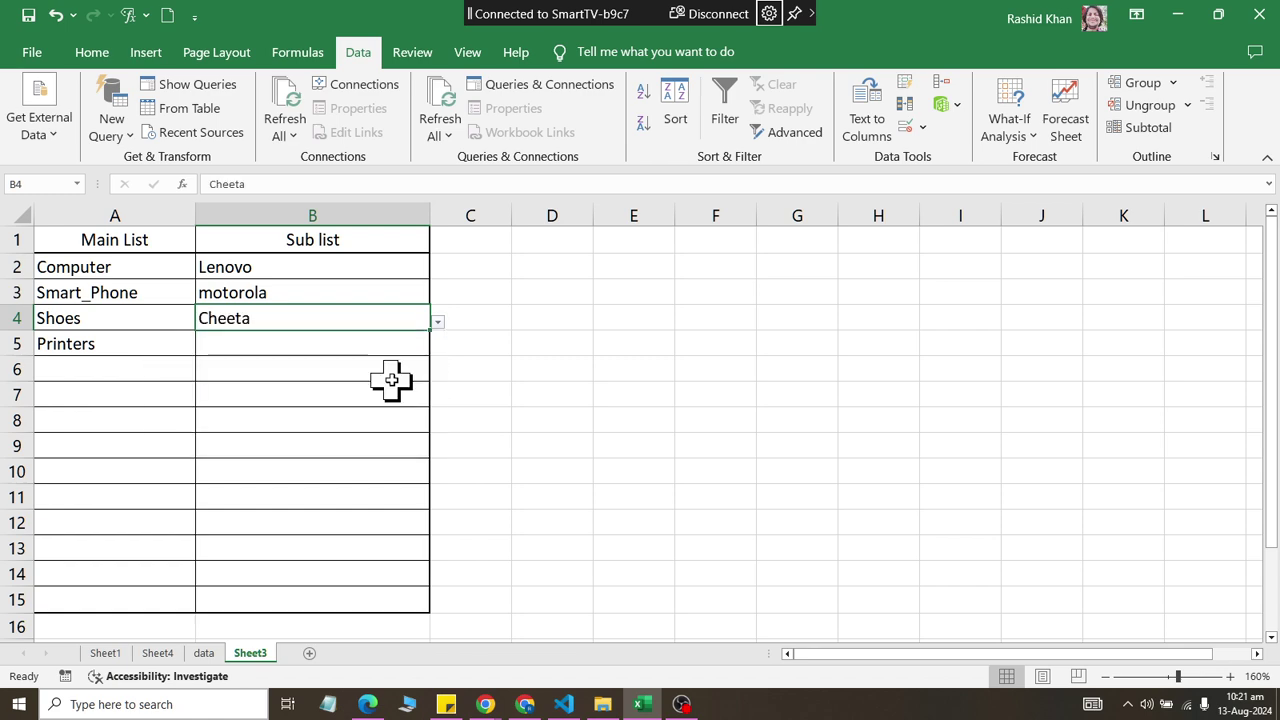
Step: Change A5 from Printers to Furniture and set B5 to Table
{"action": "left_click", "coordinate": [378, 357]}
{"action": "left_click", "coordinate": [437, 347]}
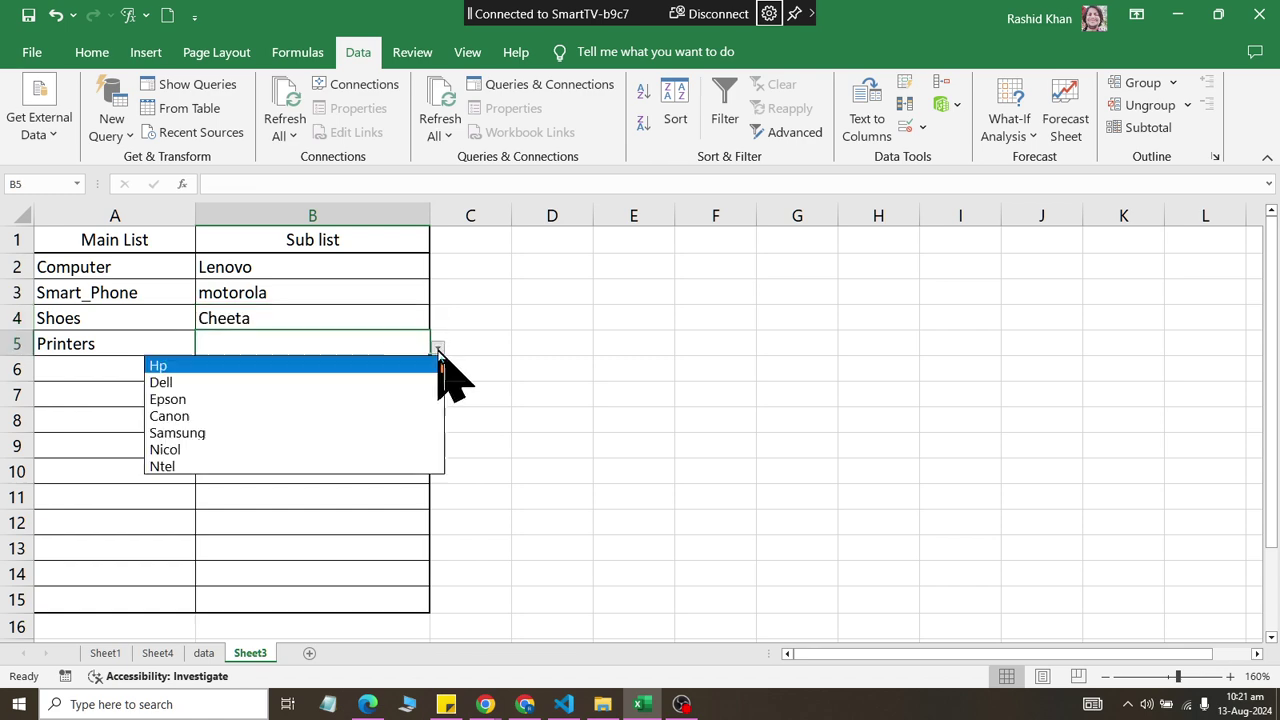
{"action": "left_click", "coordinate": [396, 435]}
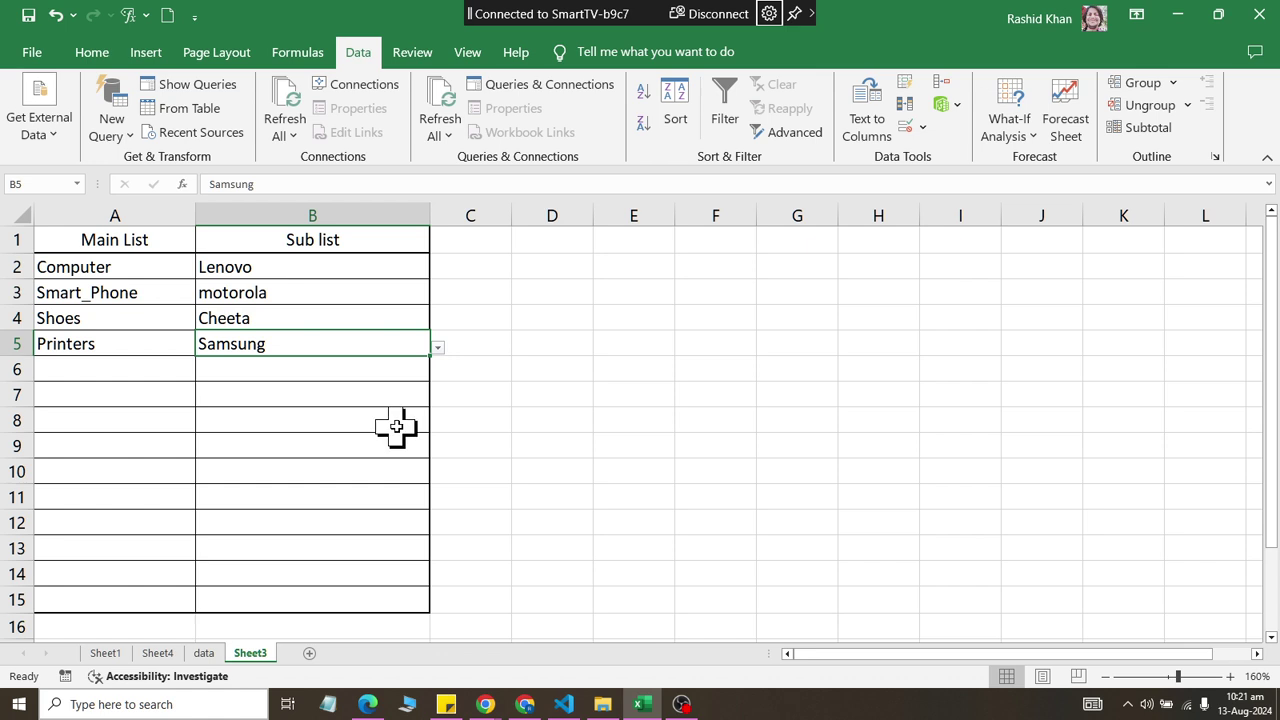
{"action": "left_click", "coordinate": [150, 340]}
{"action": "left_click", "coordinate": [204, 348]}
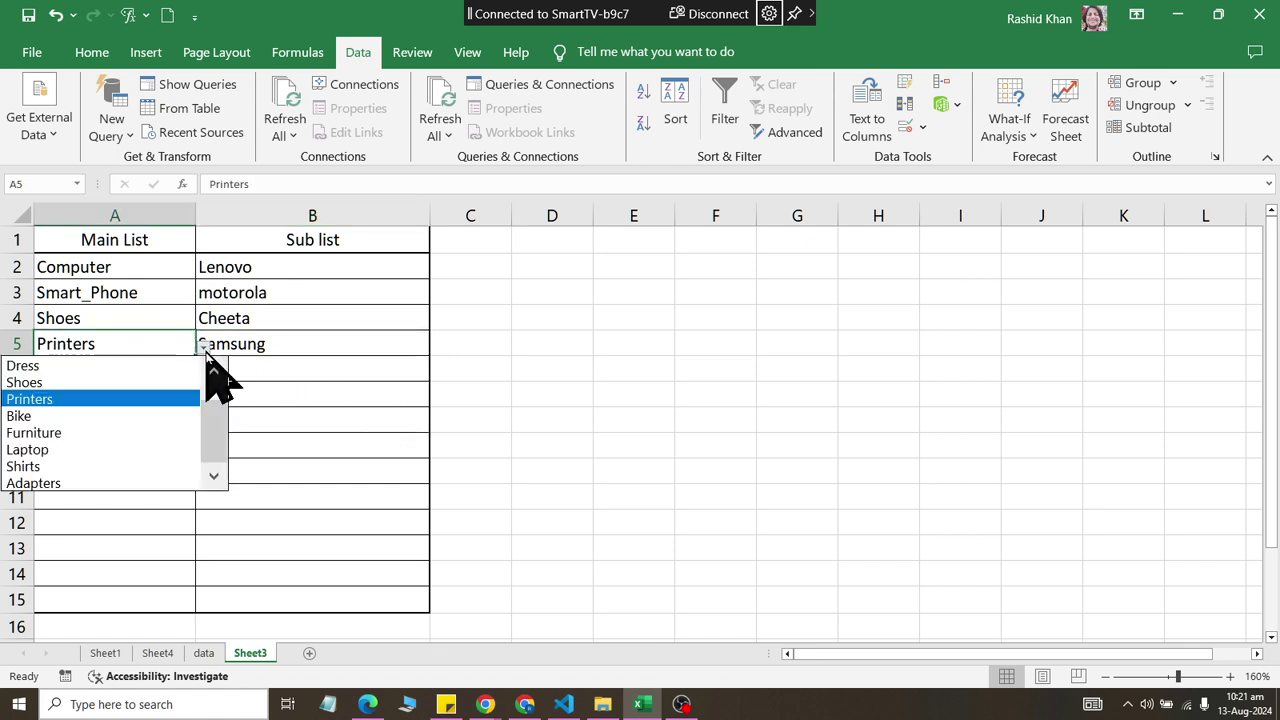
{"action": "left_click", "coordinate": [180, 435]}
{"action": "left_click", "coordinate": [391, 343]}
{"action": "left_click", "coordinate": [437, 347]}
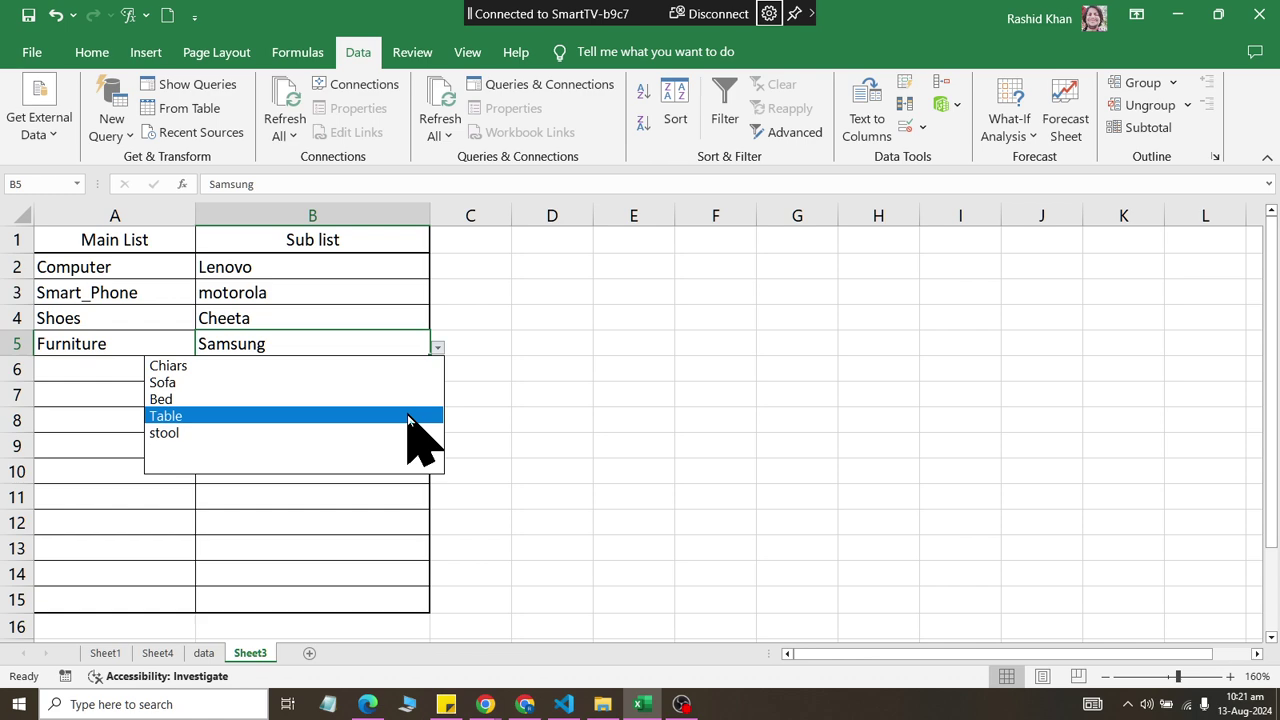
{"action": "left_click", "coordinate": [409, 416]}
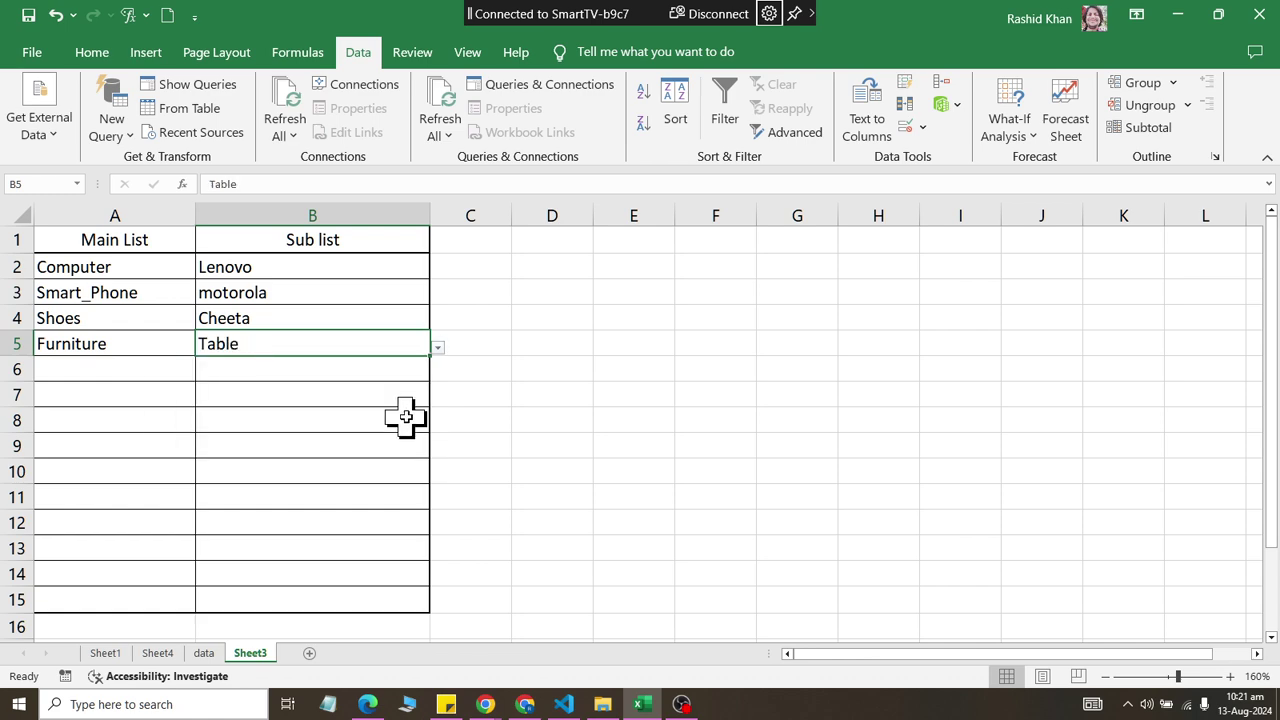
{"action": "left_click", "coordinate": [141, 364]}
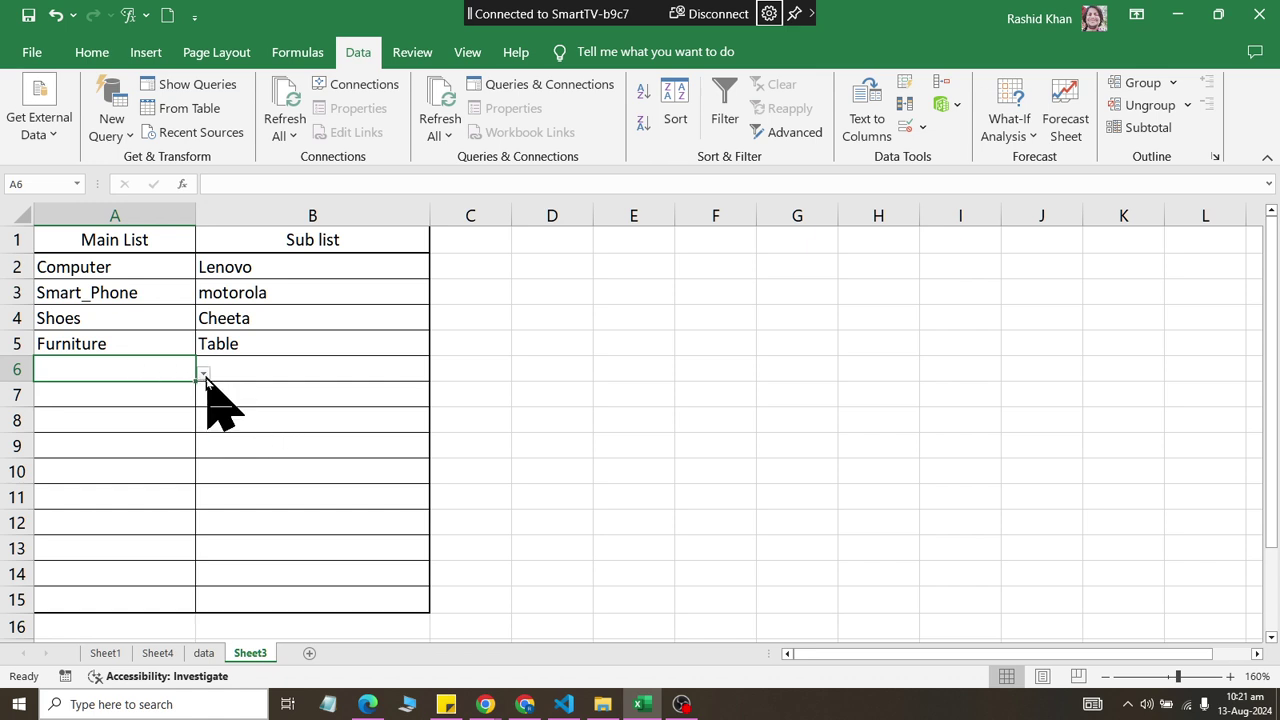
Step: Reopen the B2, B3 and B4 drop-downs to check their brand choices
{"action": "left_click", "coordinate": [346, 274]}
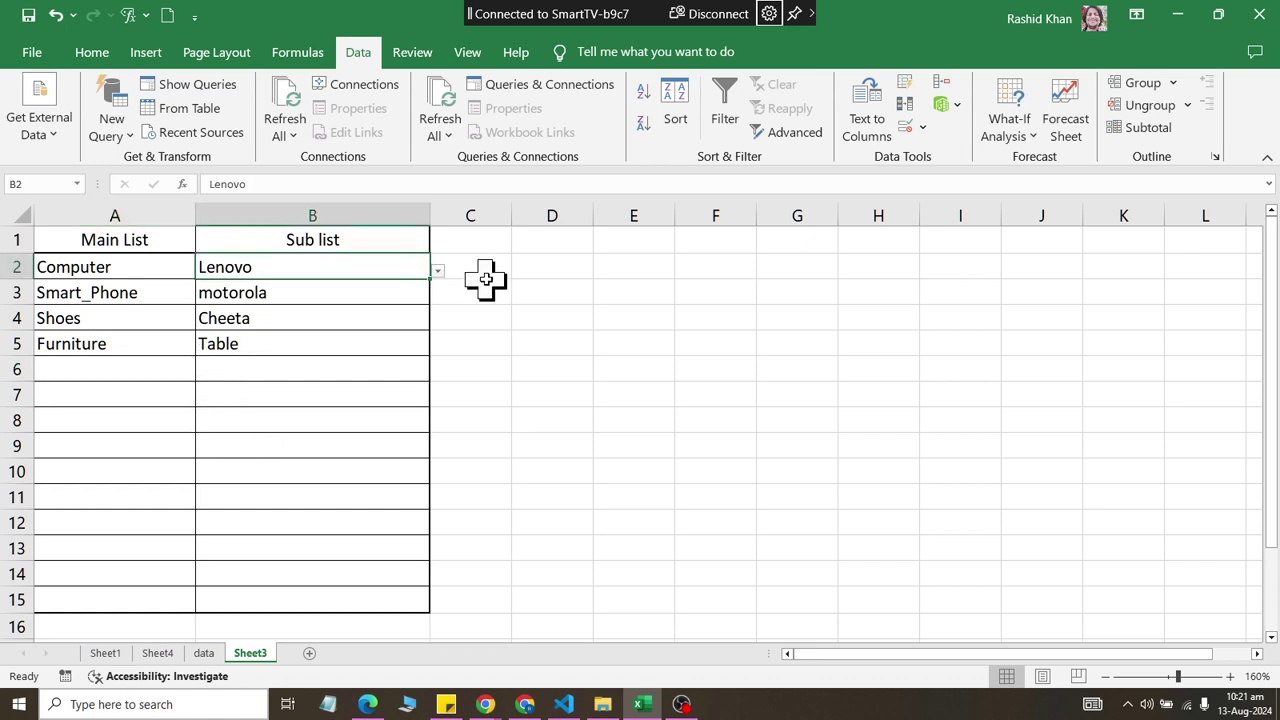
{"action": "left_click", "coordinate": [437, 271]}
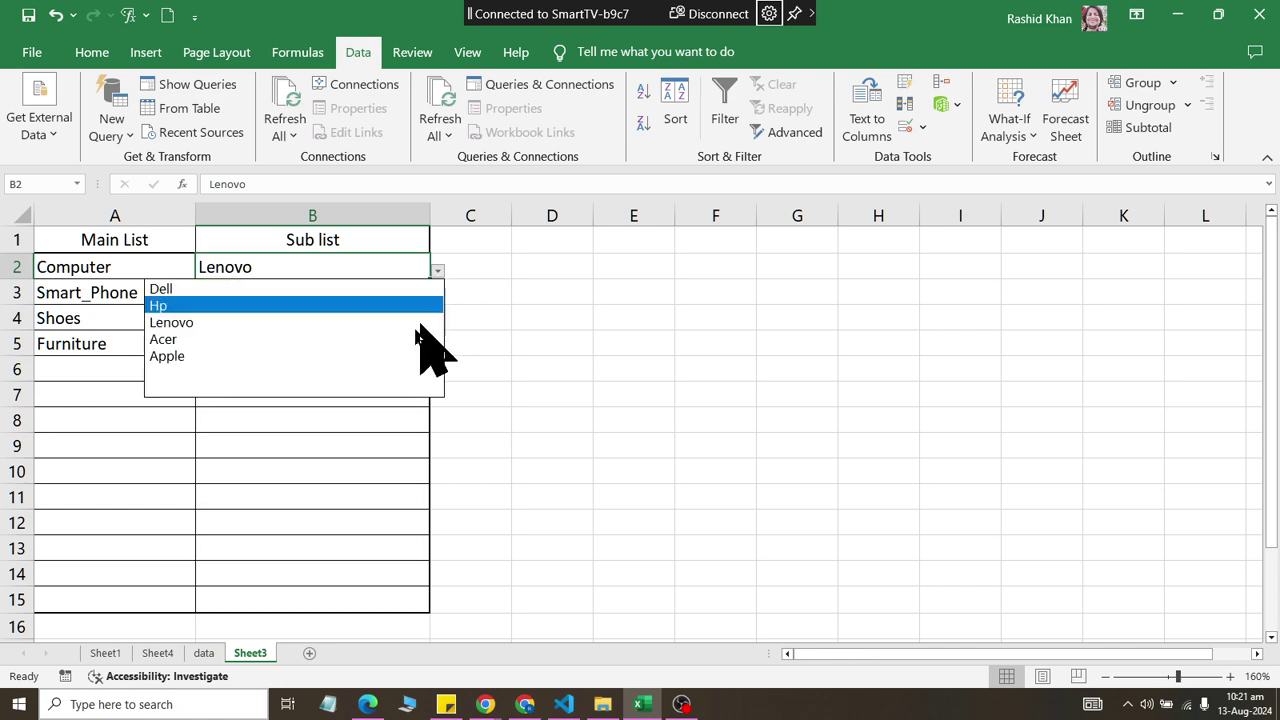
{"action": "left_click", "coordinate": [322, 383]}
{"action": "left_click", "coordinate": [420, 292]}
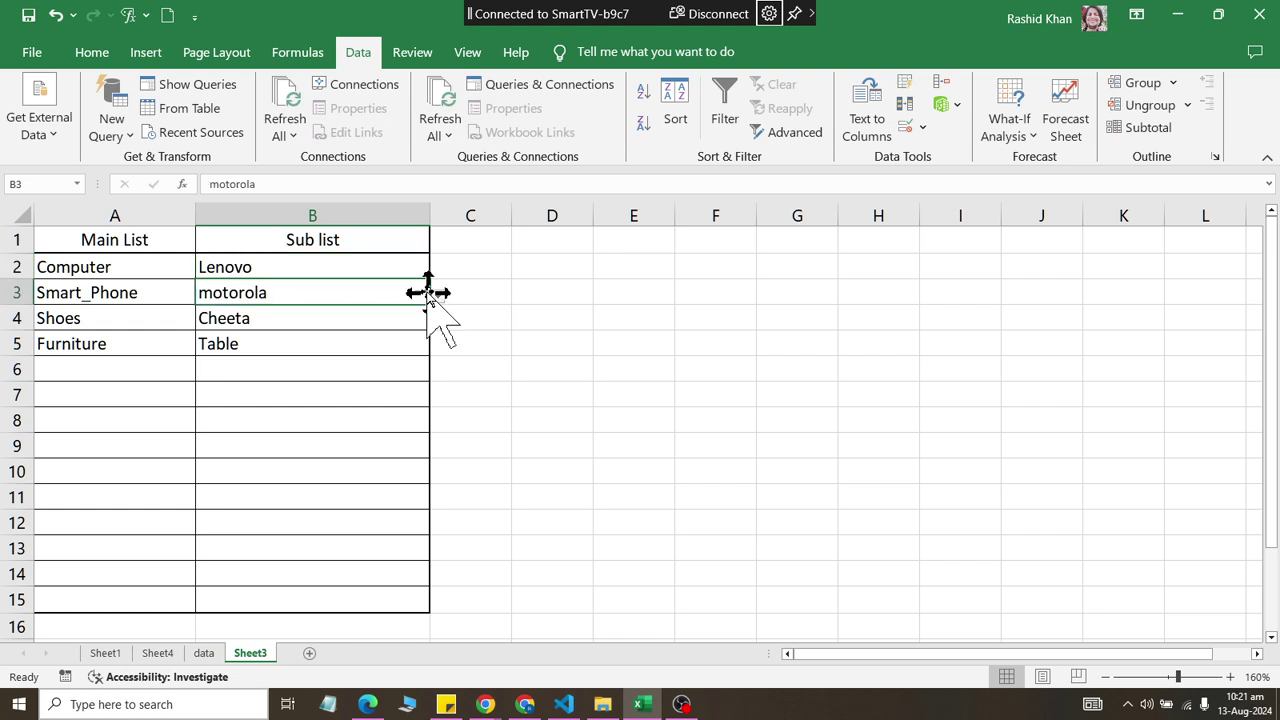
{"action": "left_click", "coordinate": [437, 298]}
{"action": "left_click", "coordinate": [370, 465]}
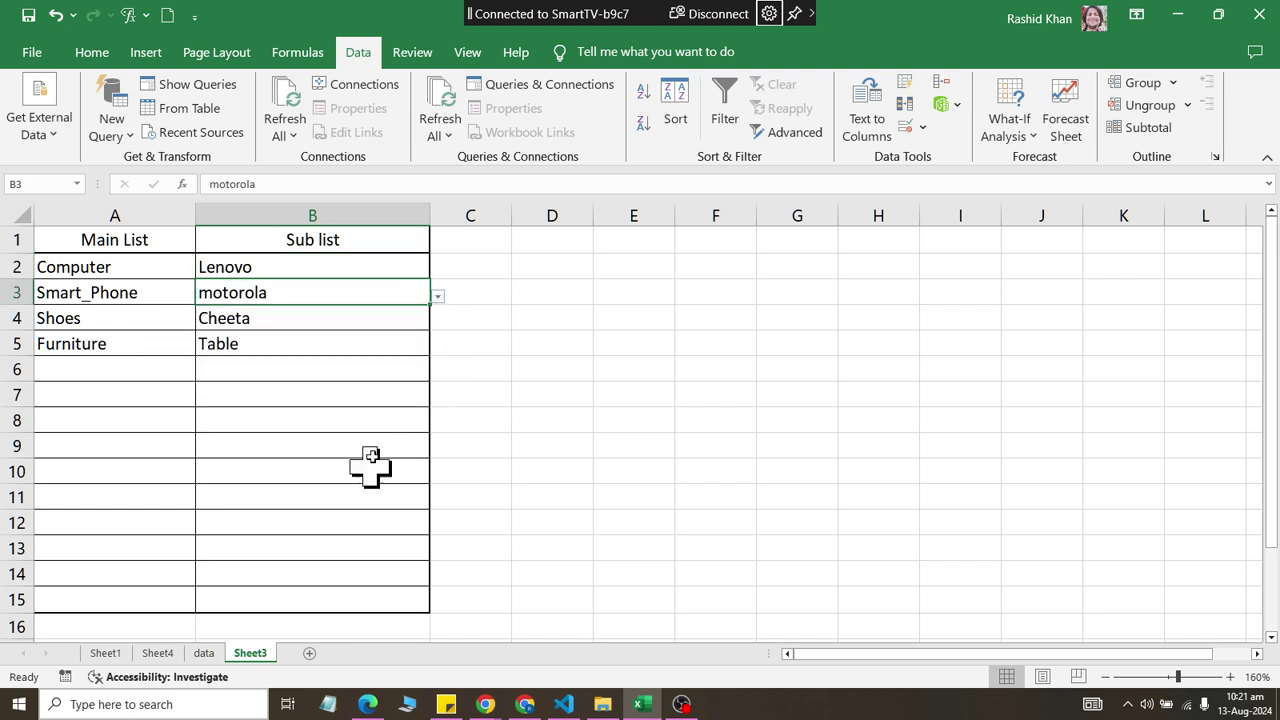
{"action": "left_click", "coordinate": [390, 318]}
{"action": "left_click", "coordinate": [437, 321]}
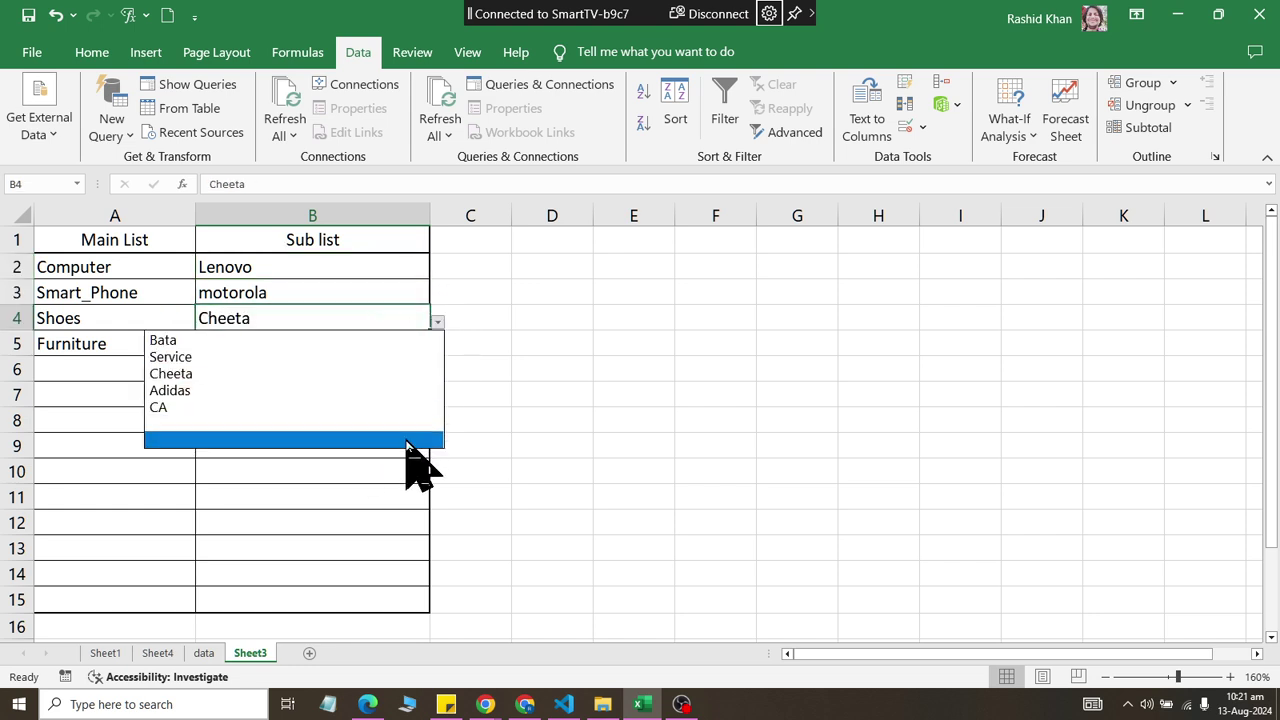
{"action": "left_click", "coordinate": [324, 495]}
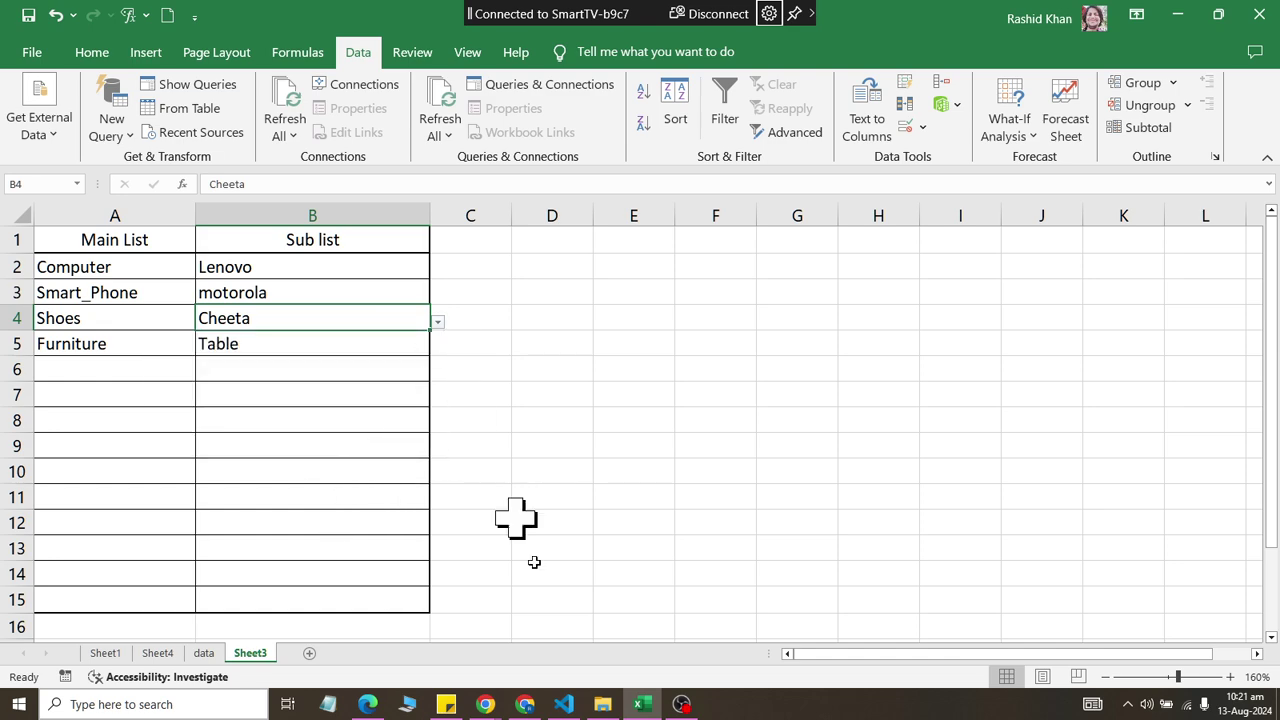
{"action": "left_click", "coordinate": [203, 652]}
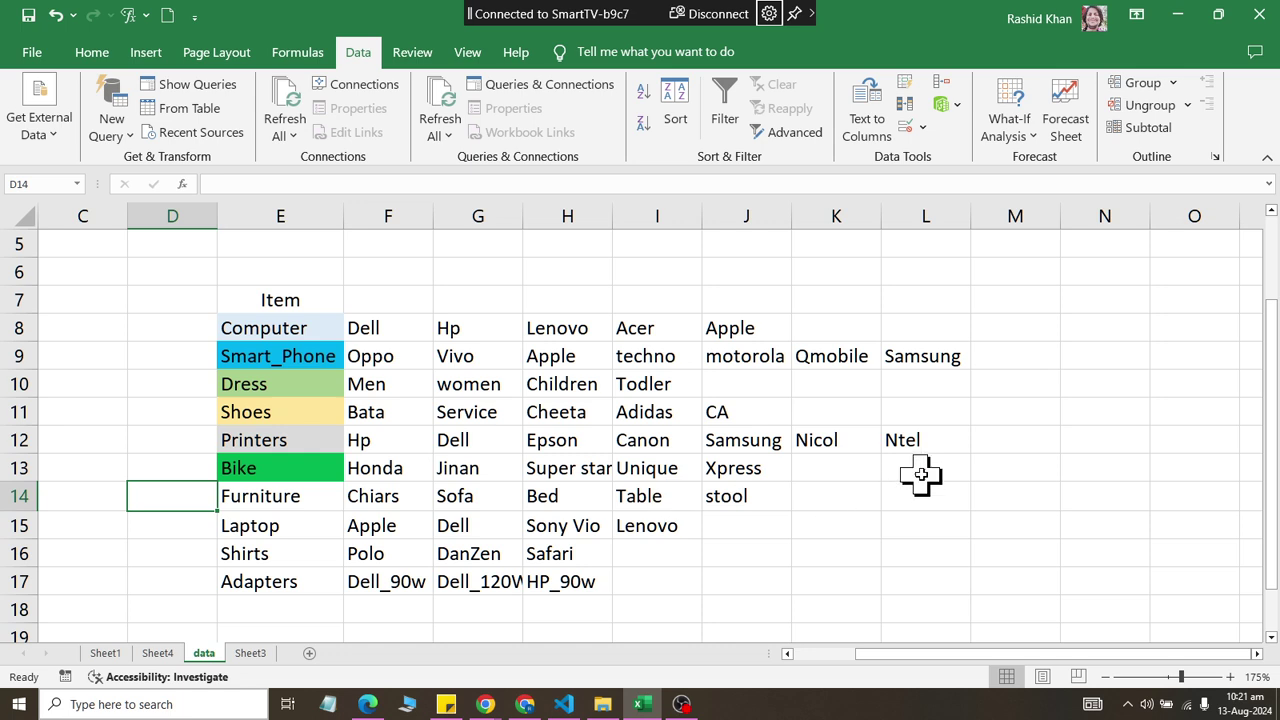
{"action": "left_click_drag", "start_coordinate": [762, 383], "coordinate": [931, 394]}
{"action": "mouse_move", "coordinate": [849, 428]}
{"action": "left_mouse_down"}
{"action": "mouse_move", "coordinate": [920, 409]}
{"action": "mouse_move", "coordinate": [922, 392]}
{"action": "left_mouse_up"}
{"action": "left_click_drag", "start_coordinate": [847, 320], "coordinate": [980, 323]}
{"action": "left_click", "coordinate": [471, 490]}
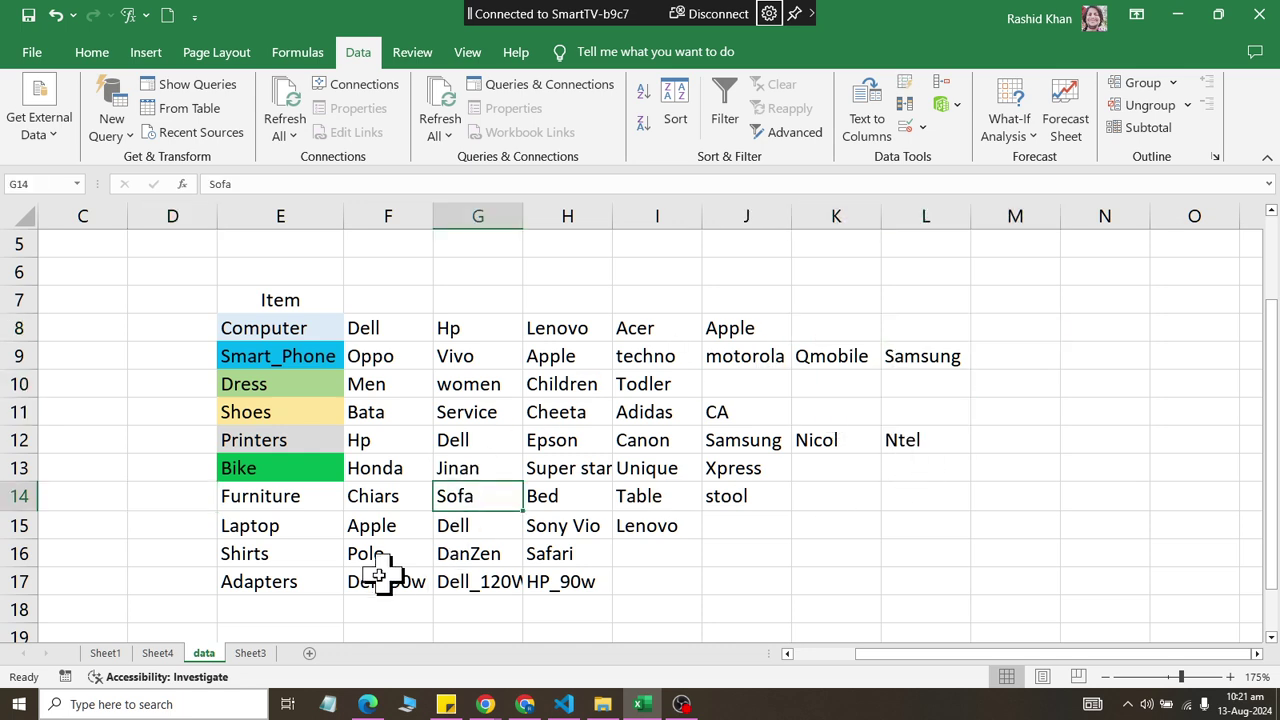
{"action": "left_click_drag", "start_coordinate": [295, 590], "coordinate": [960, 316]}
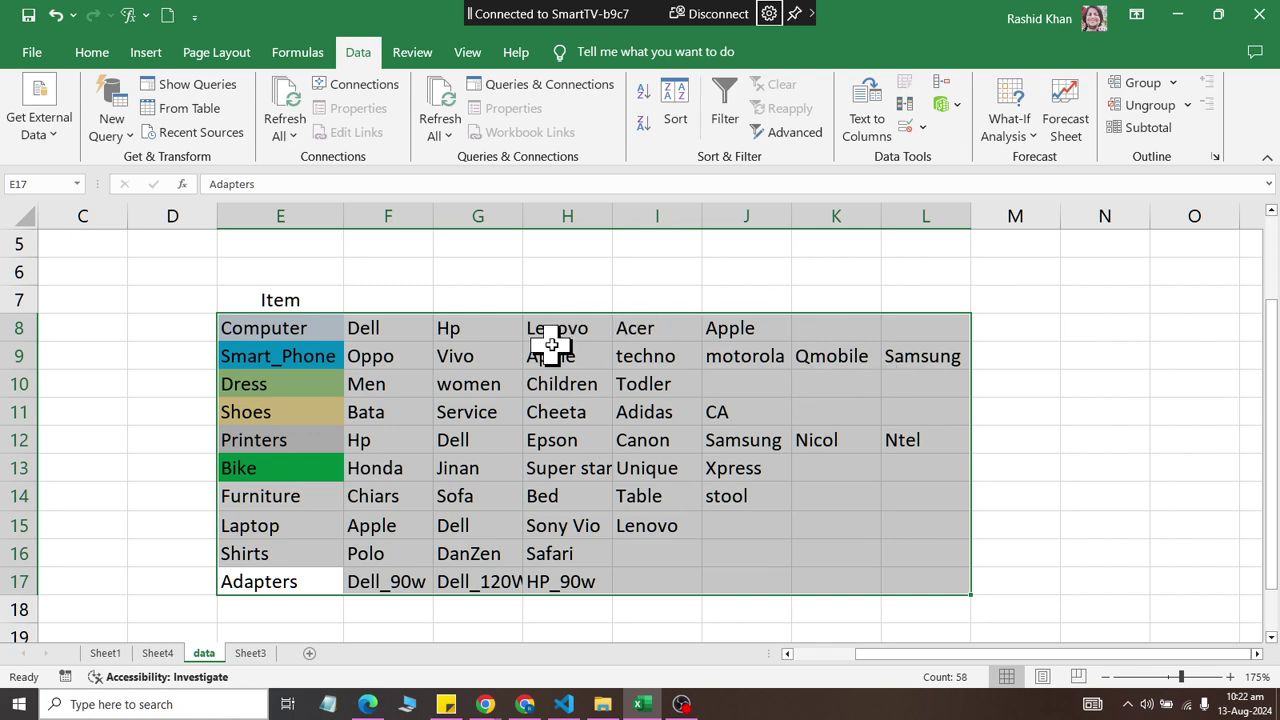
{"action": "left_click", "coordinate": [336, 326]}
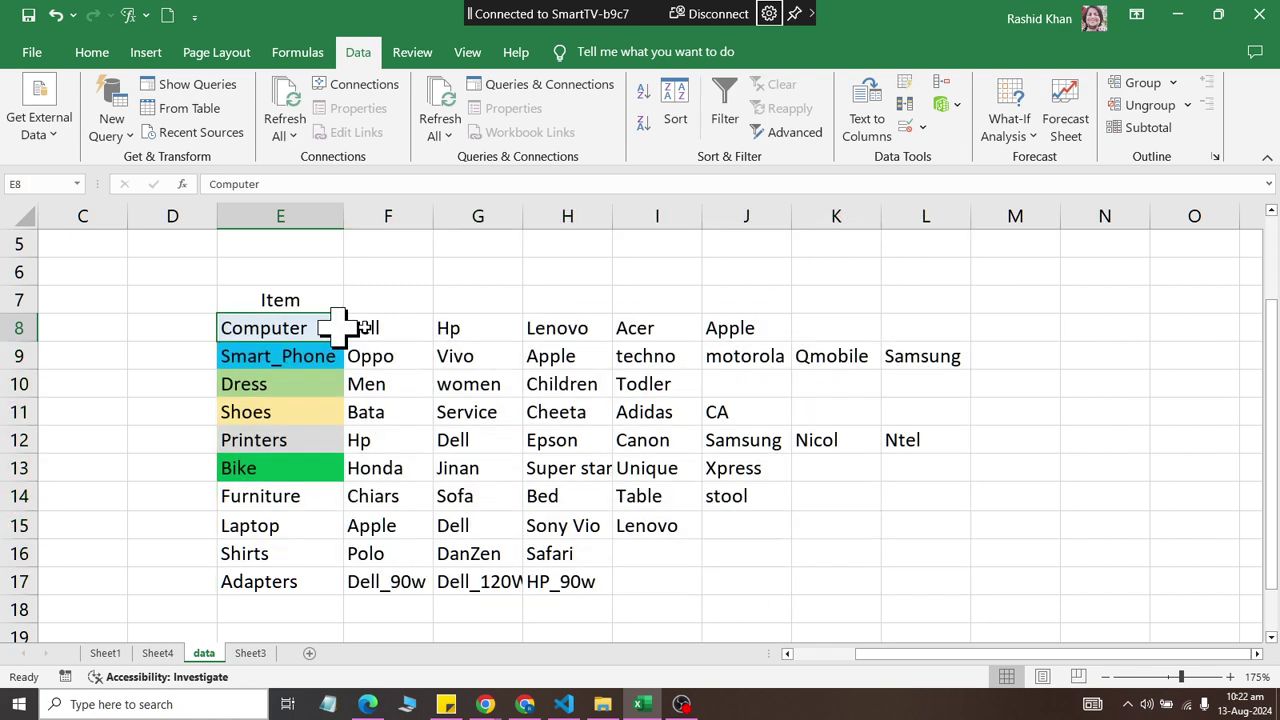
{"action": "left_click", "coordinate": [840, 326]}
{"action": "left_click", "coordinate": [250, 654]}
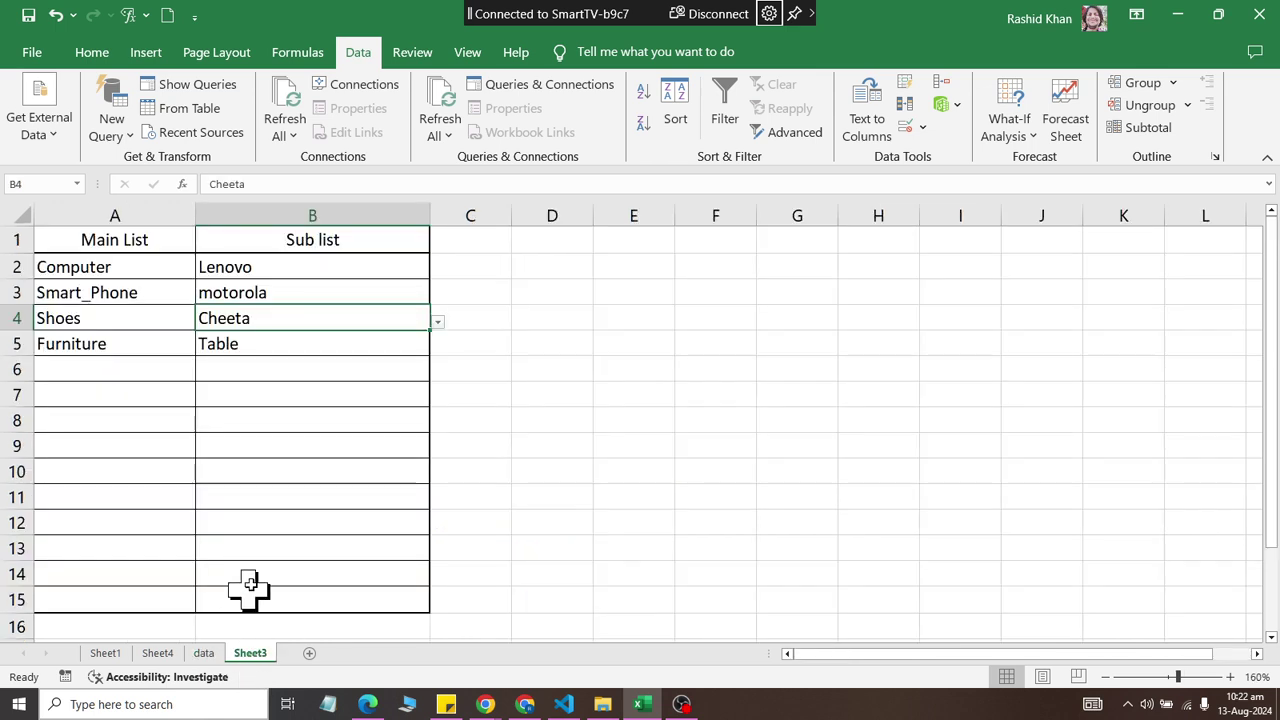
Step: Check B2's Computer brand list, then go to the data sheet's item table
{"action": "left_click", "coordinate": [354, 272]}
{"action": "left_click", "coordinate": [437, 271]}
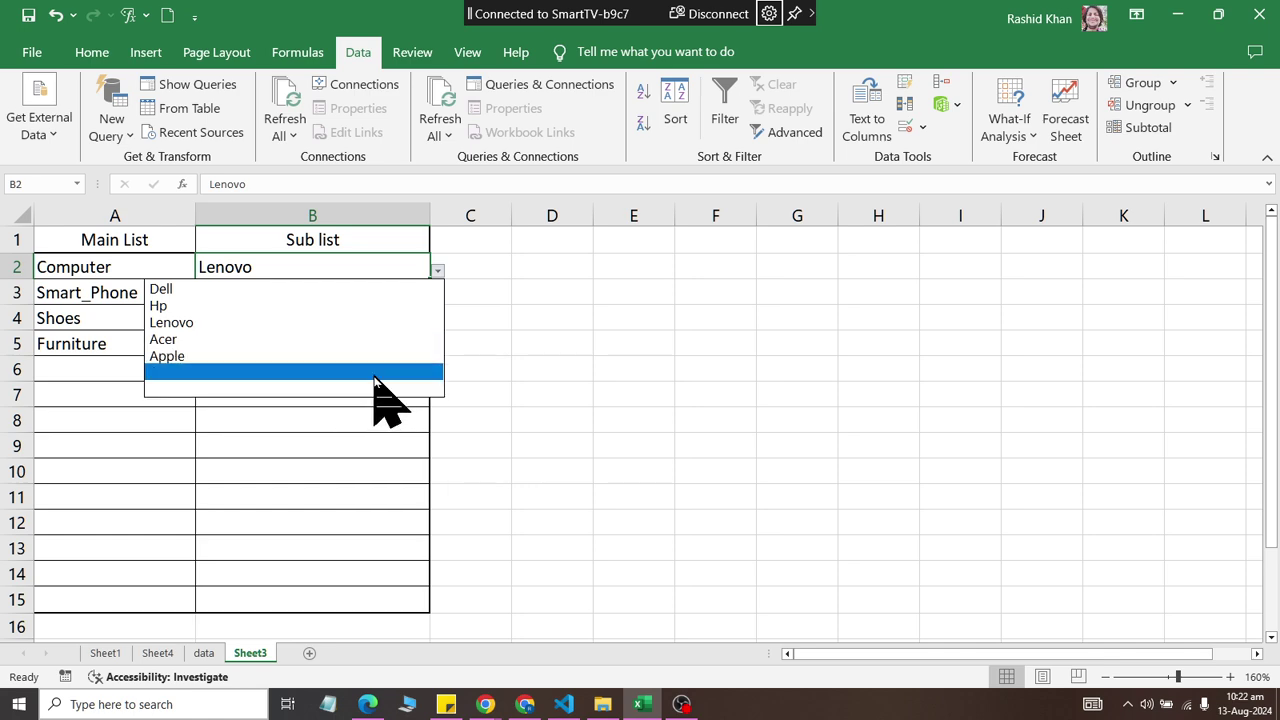
{"action": "key", "text": "alt+Tab"}
{"action": "key", "text": "alt+Tab"}
{"action": "left_click", "coordinate": [757, 300]}
{"action": "key", "text": "alt+Tab"}
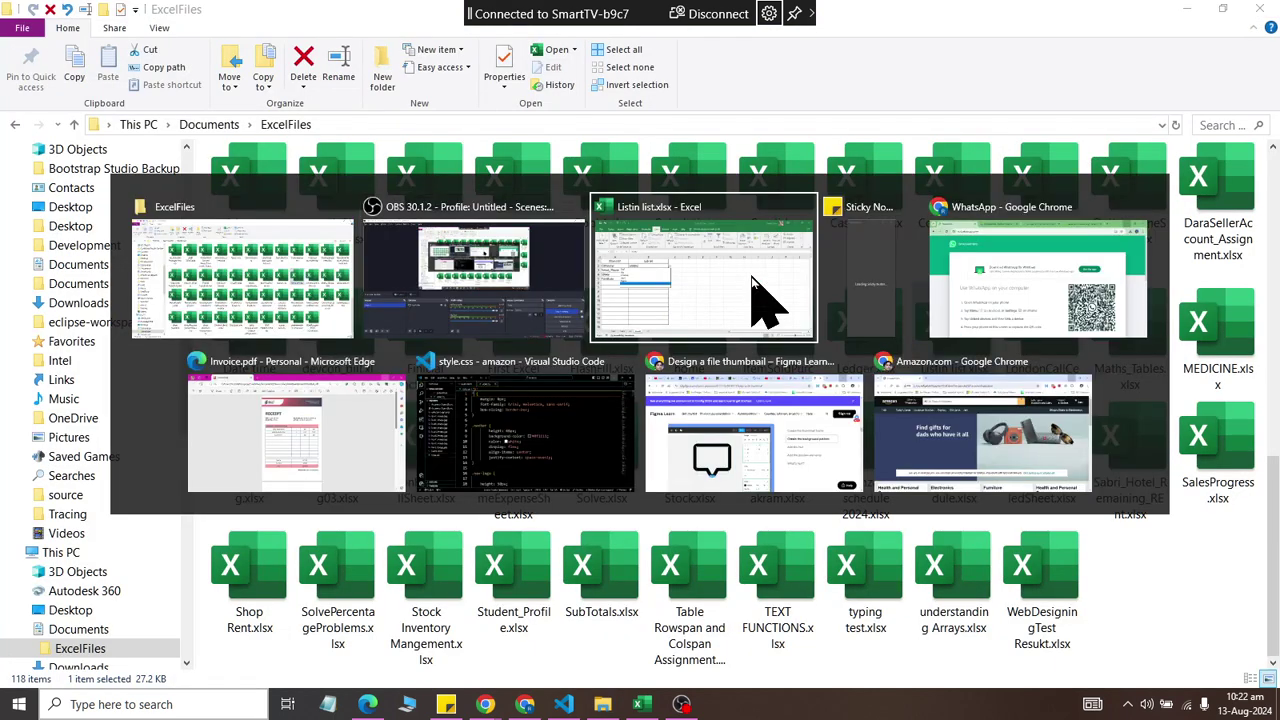
{"action": "left_click", "coordinate": [757, 300]}
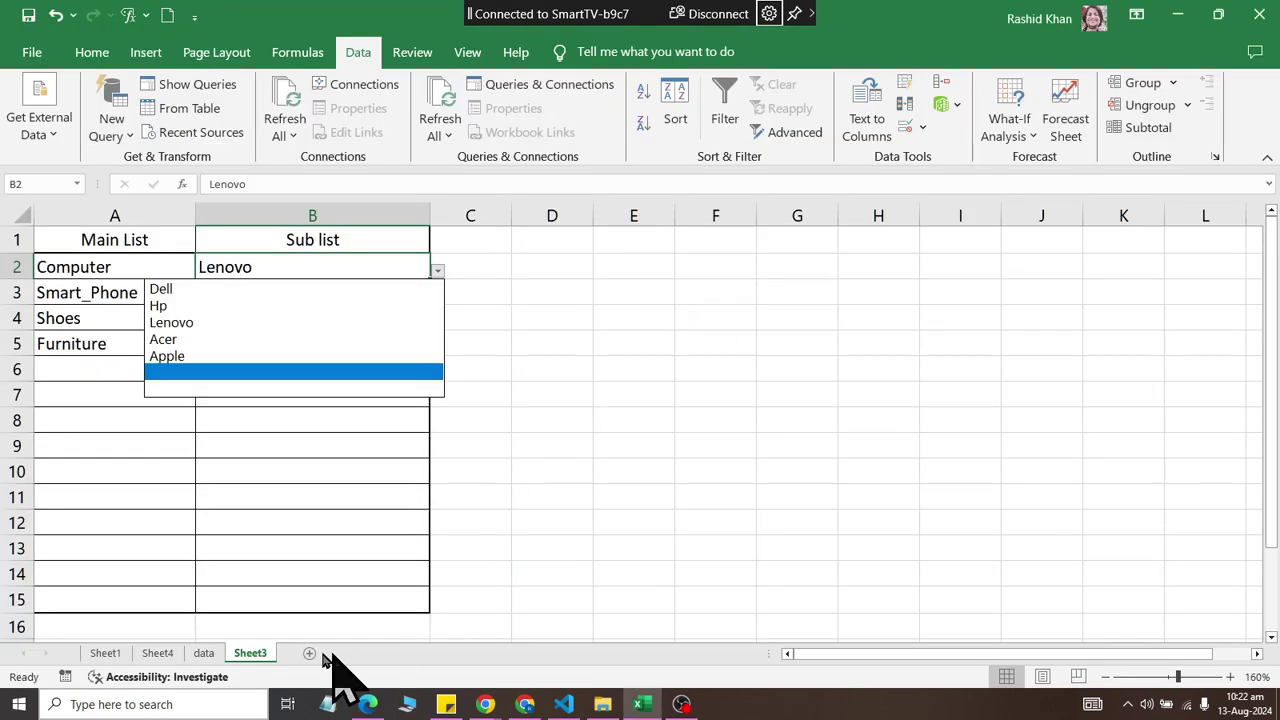
{"action": "left_click", "coordinate": [250, 655]}
{"action": "left_click", "coordinate": [210, 654]}
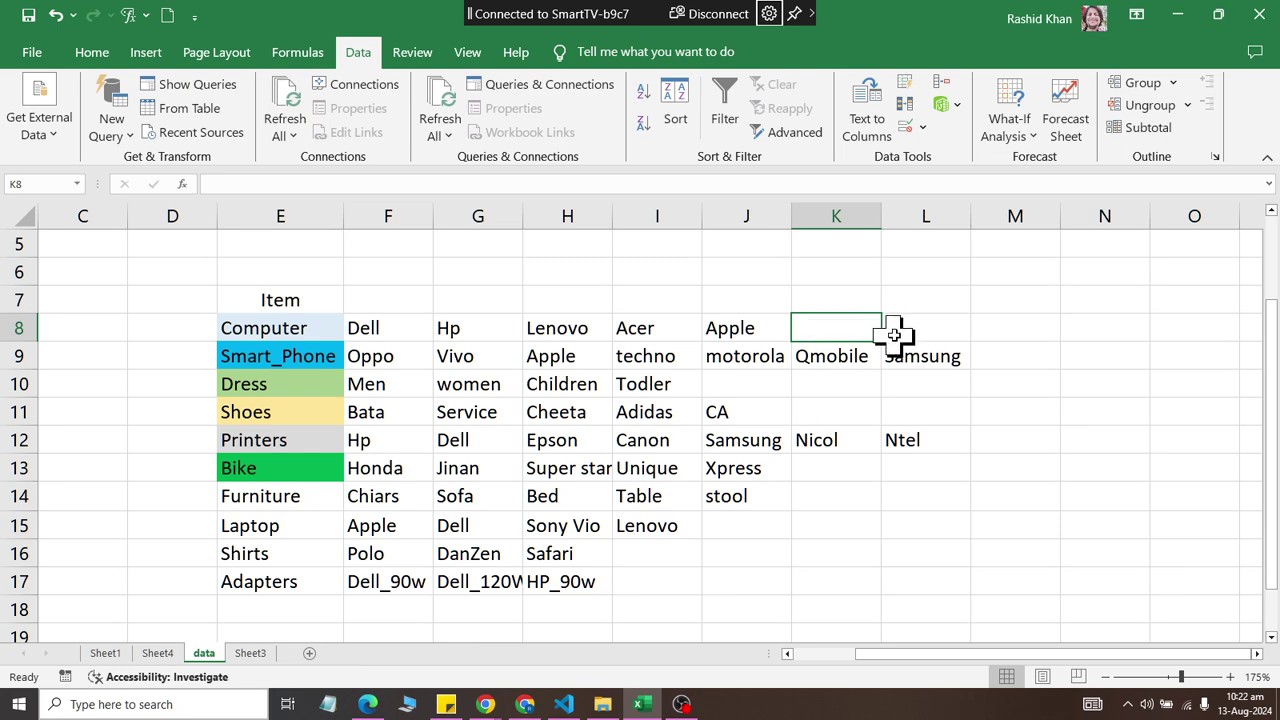
Step: Enter ASUS in K8, then check the B2 and B5 sub-list drop-downs on Sheet3
{"action": "type", "text": "ASU"}
{"action": "key", "text": "Return"}
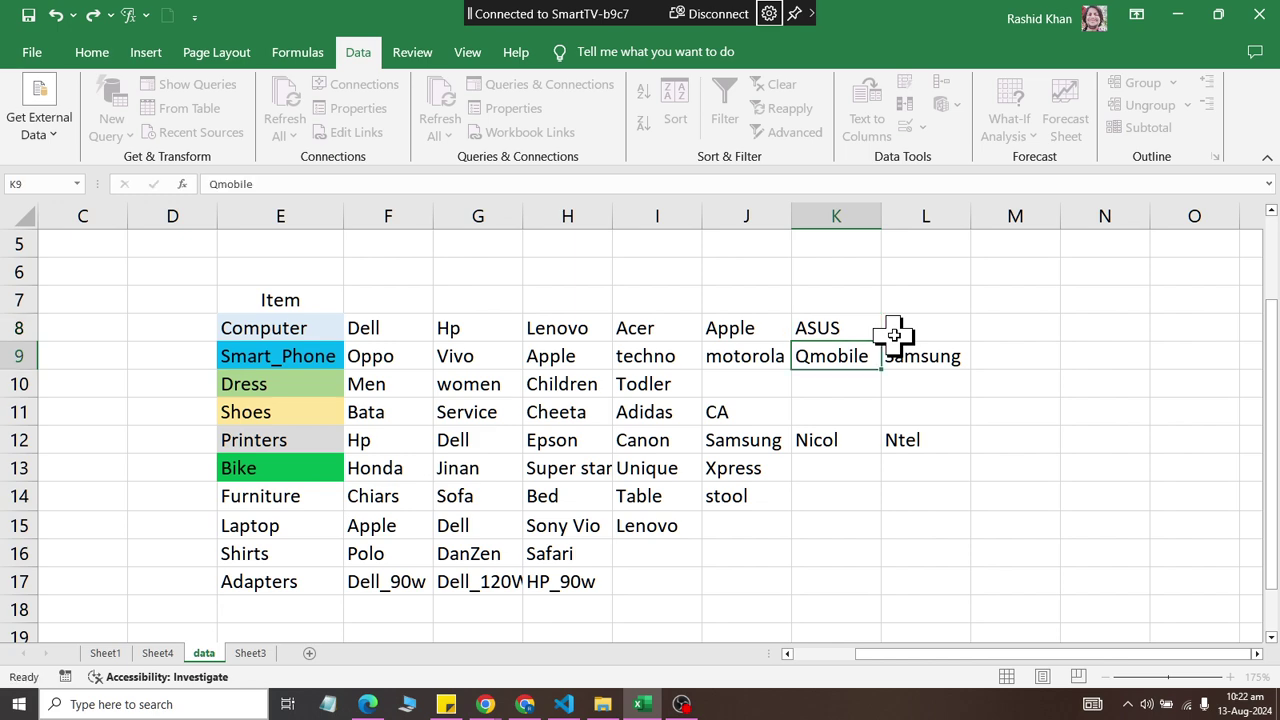
{"action": "left_click", "coordinate": [246, 654]}
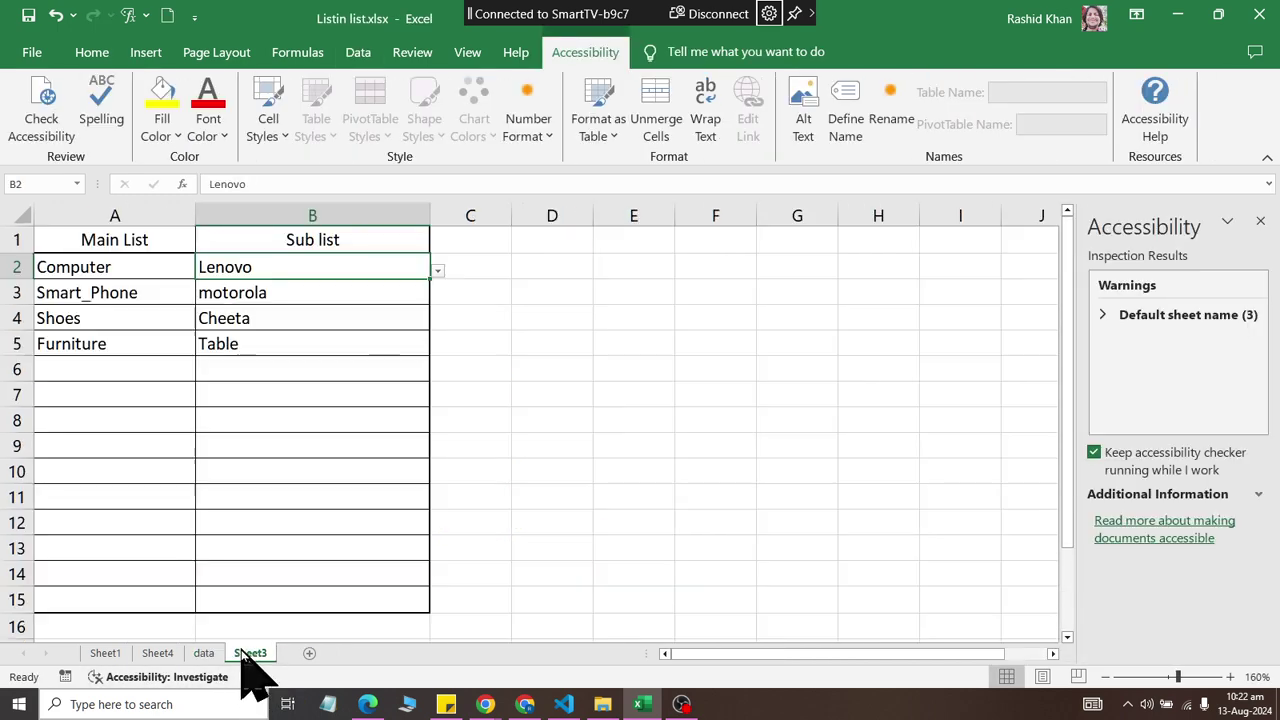
{"action": "left_click", "coordinate": [437, 271]}
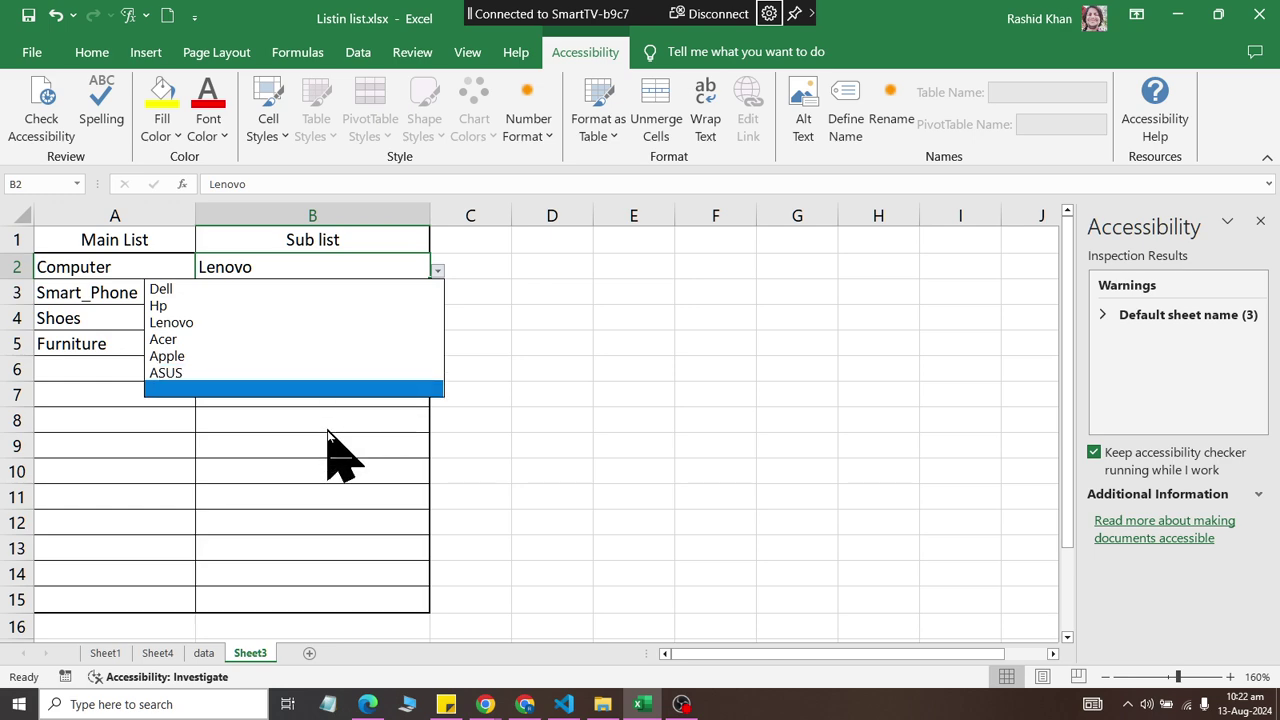
{"action": "key", "text": "Escape"}
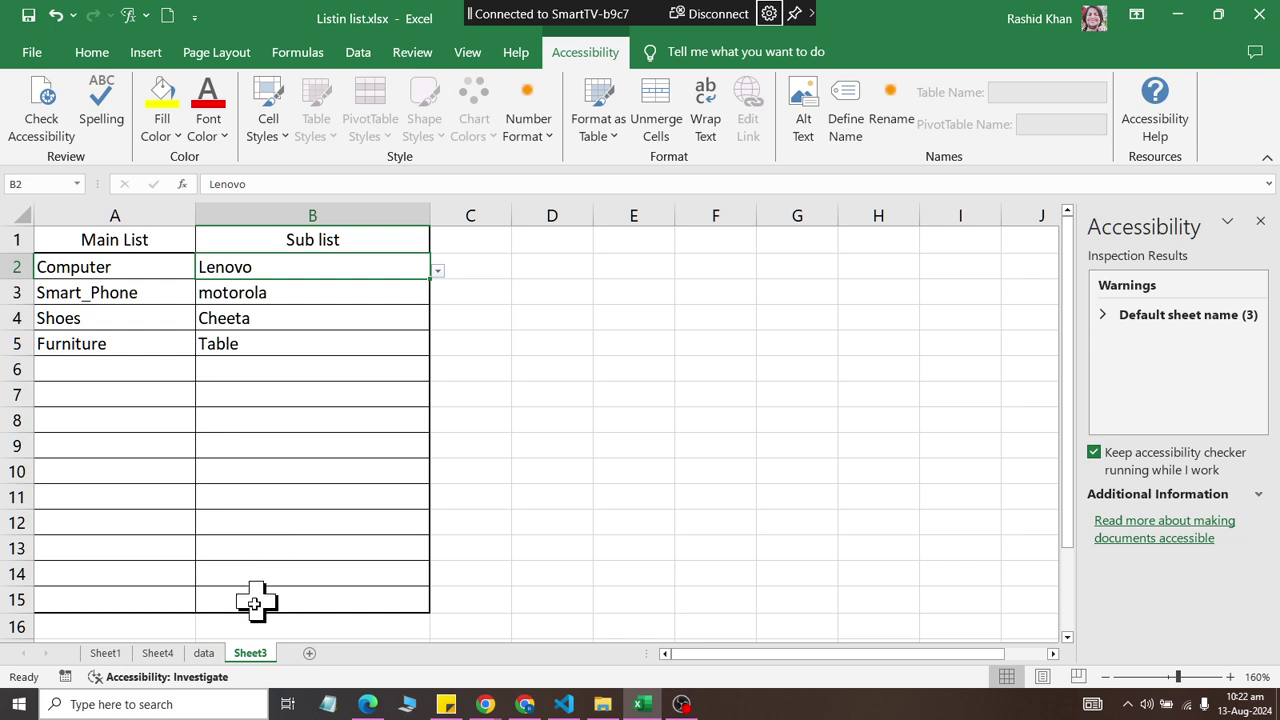
{"action": "left_click", "coordinate": [405, 347]}
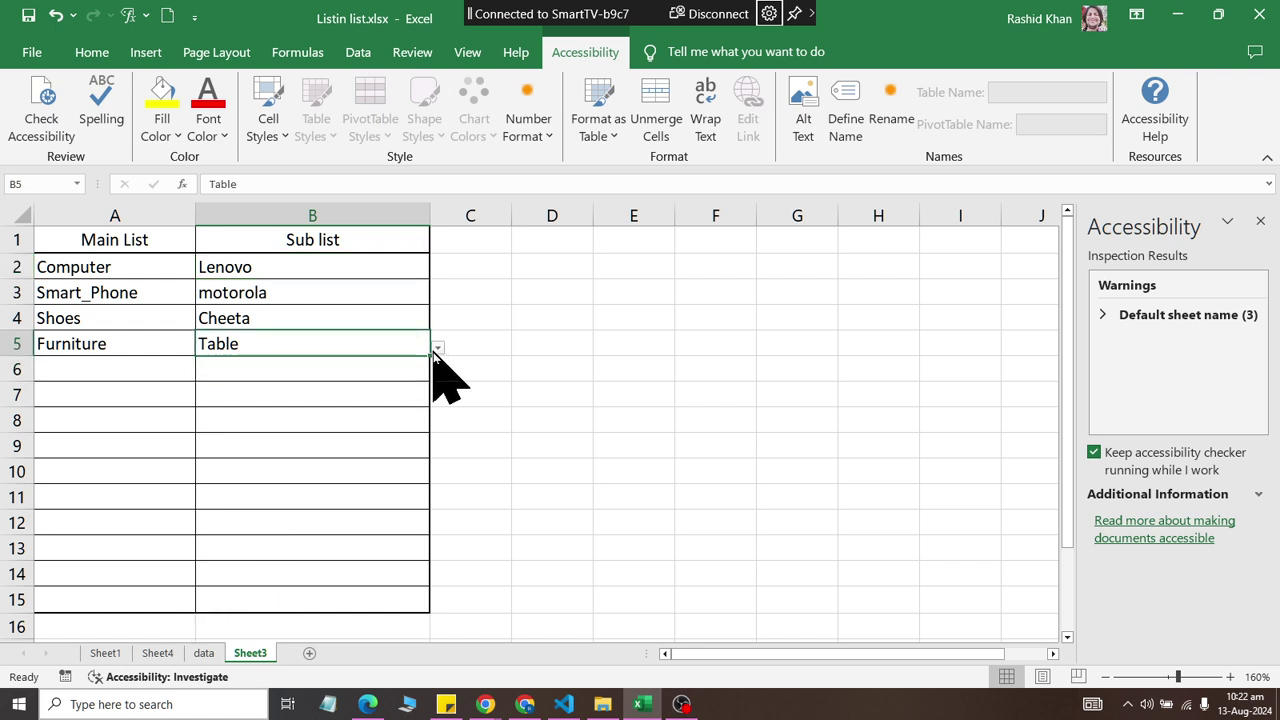
{"action": "left_click", "coordinate": [437, 348]}
{"action": "key", "text": "Escape"}
Step: On the data sheet, delete the empty cells I17:L17 after Adapters, shifting cells left
{"action": "left_click", "coordinate": [205, 653]}
{"action": "left_click_drag", "start_coordinate": [358, 358], "coordinate": [965, 357]}
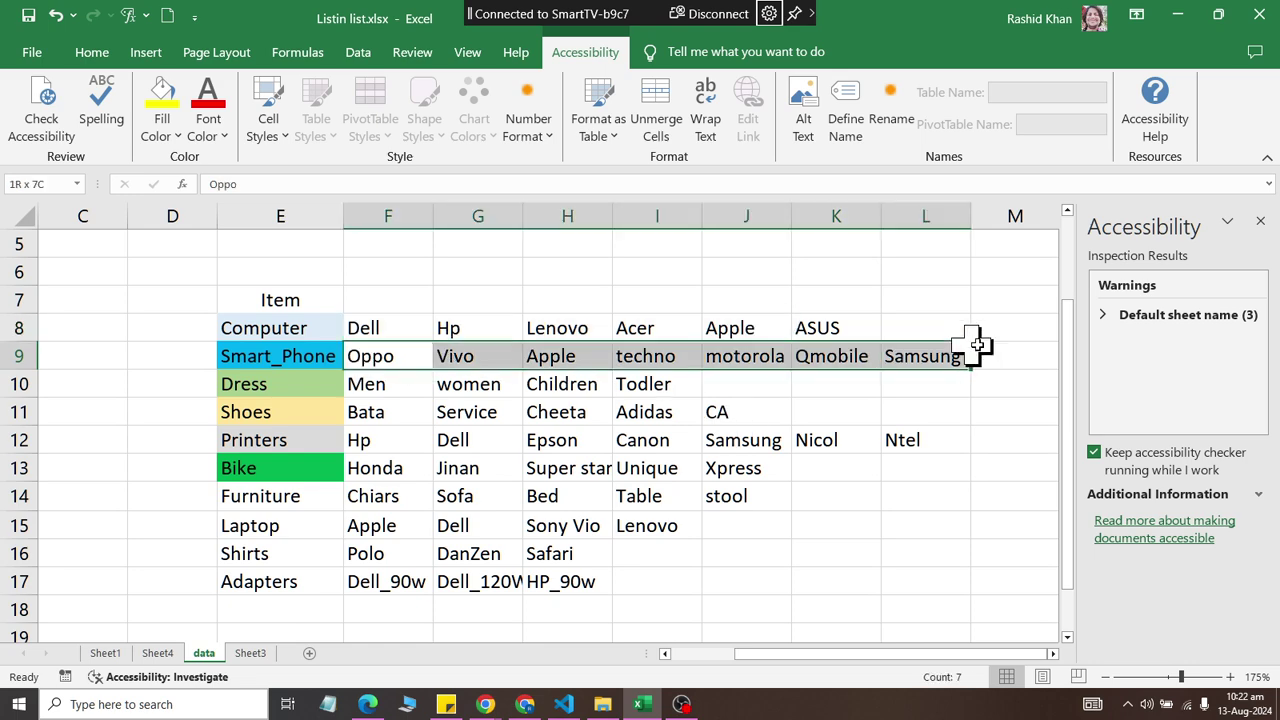
{"action": "left_click", "coordinate": [365, 316]}
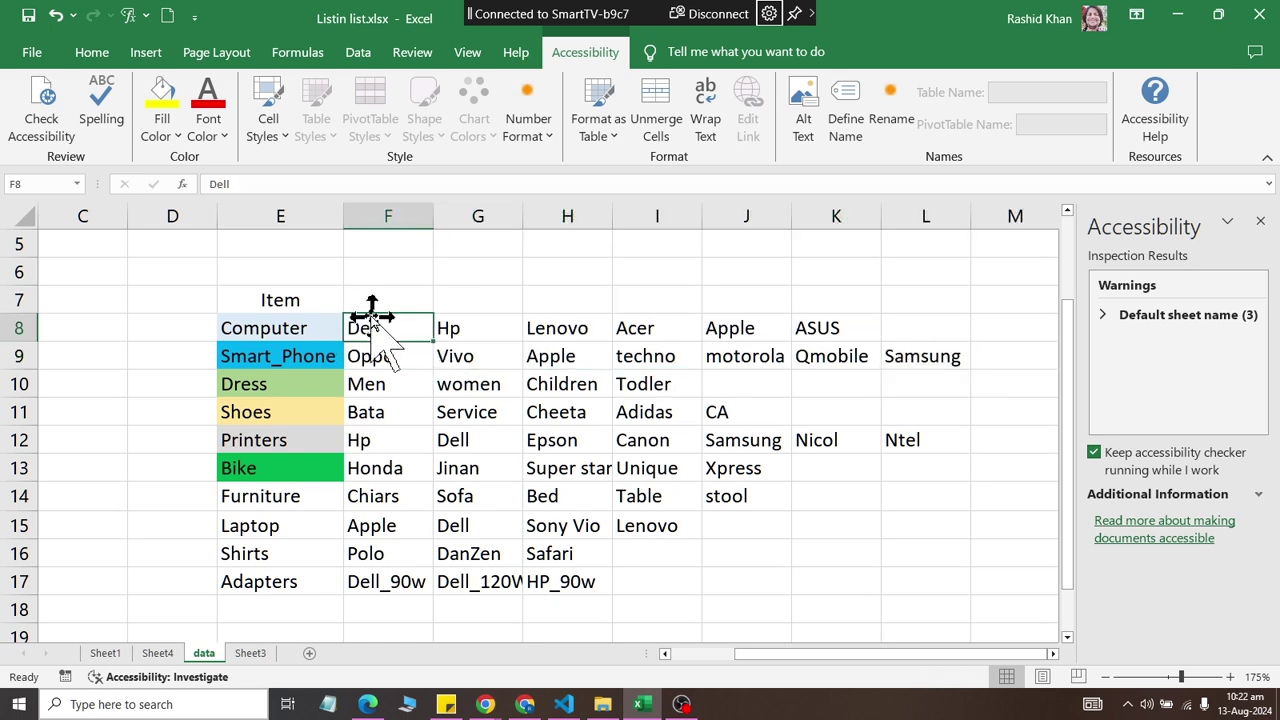
{"action": "mouse_move", "coordinate": [425, 320]}
{"action": "left_mouse_down"}
{"action": "mouse_move", "coordinate": [943, 477]}
{"action": "mouse_move", "coordinate": [957, 573]}
{"action": "left_mouse_up"}
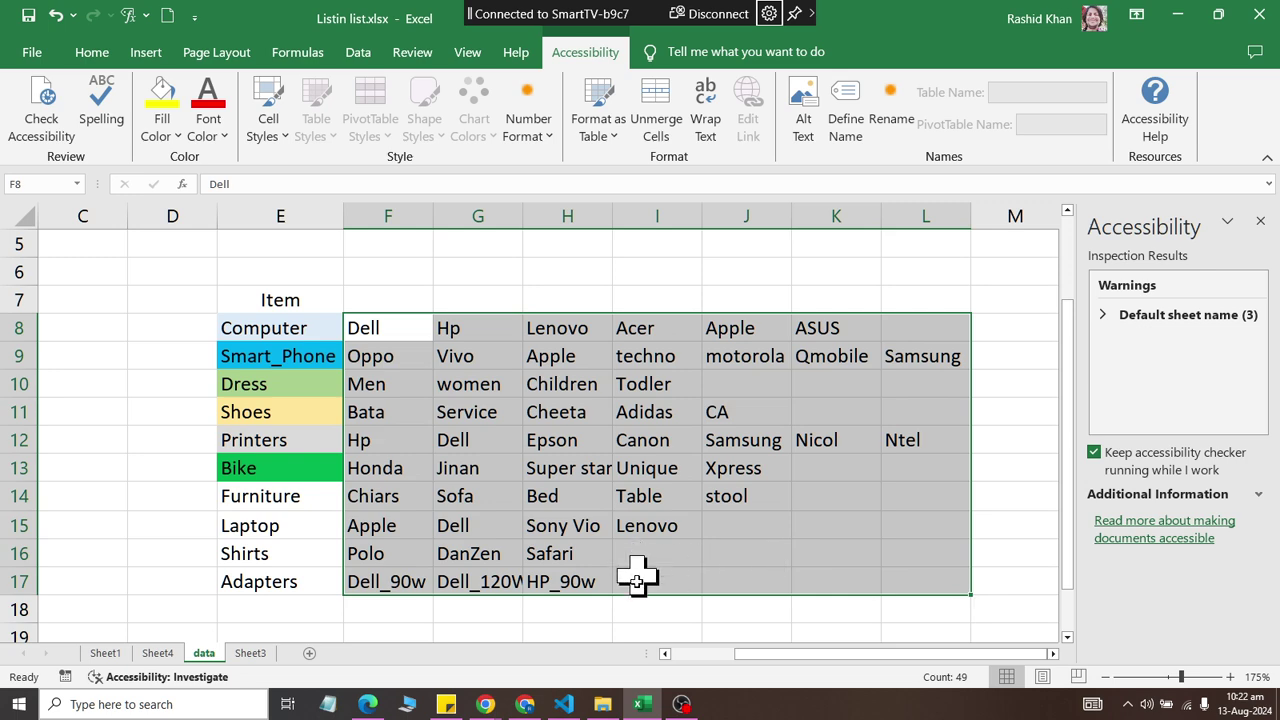
{"action": "left_click_drag", "start_coordinate": [637, 577], "coordinate": [925, 591]}
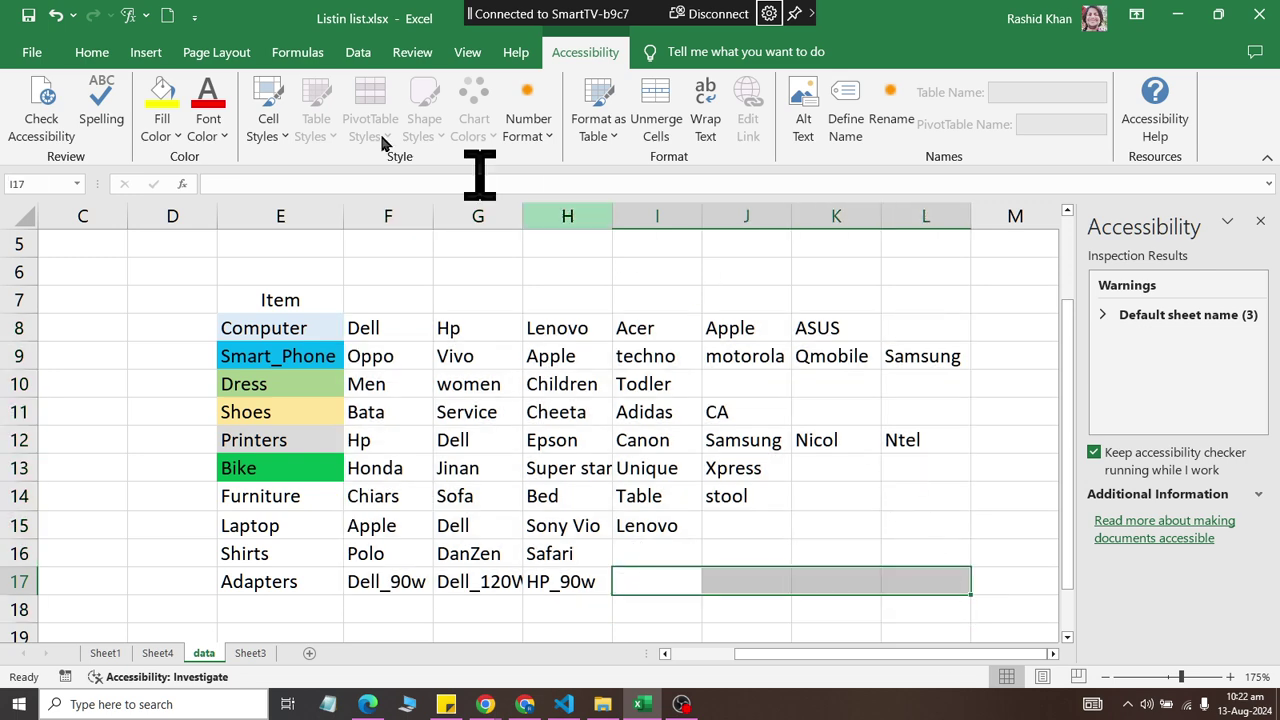
{"action": "left_click", "coordinate": [91, 52]}
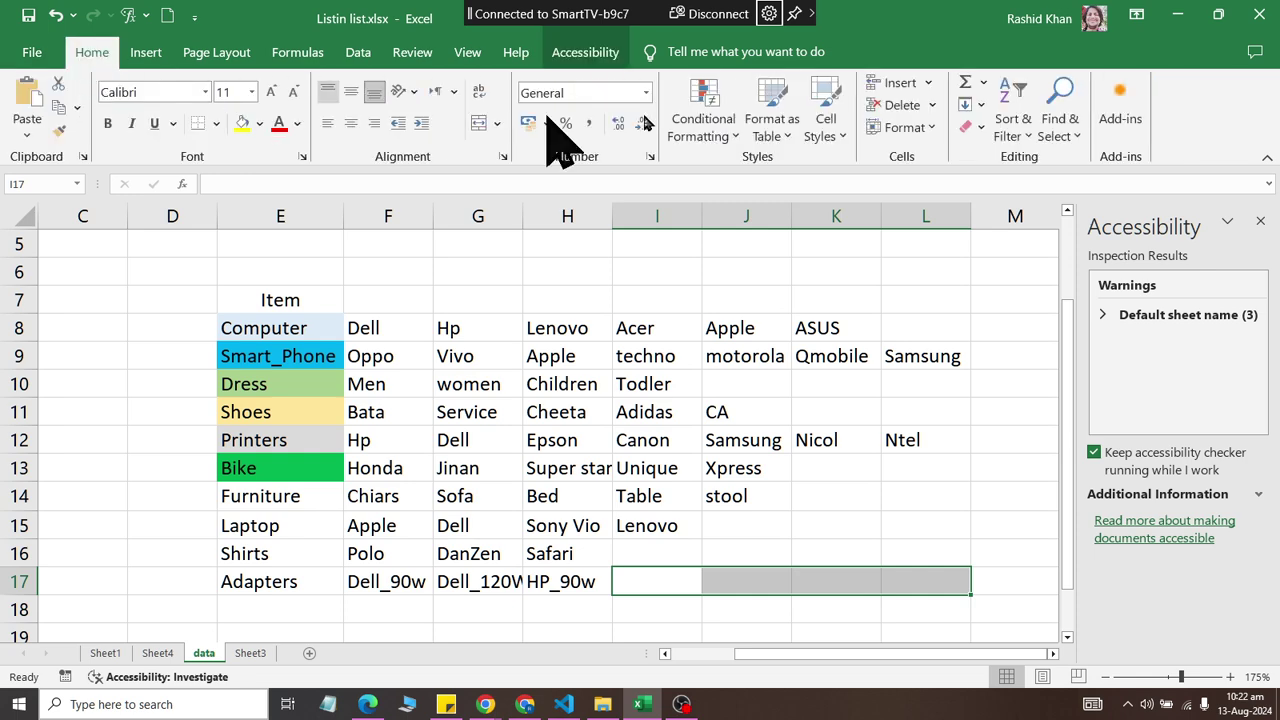
{"action": "left_click", "coordinate": [934, 105]}
{"action": "left_click", "coordinate": [935, 131]}
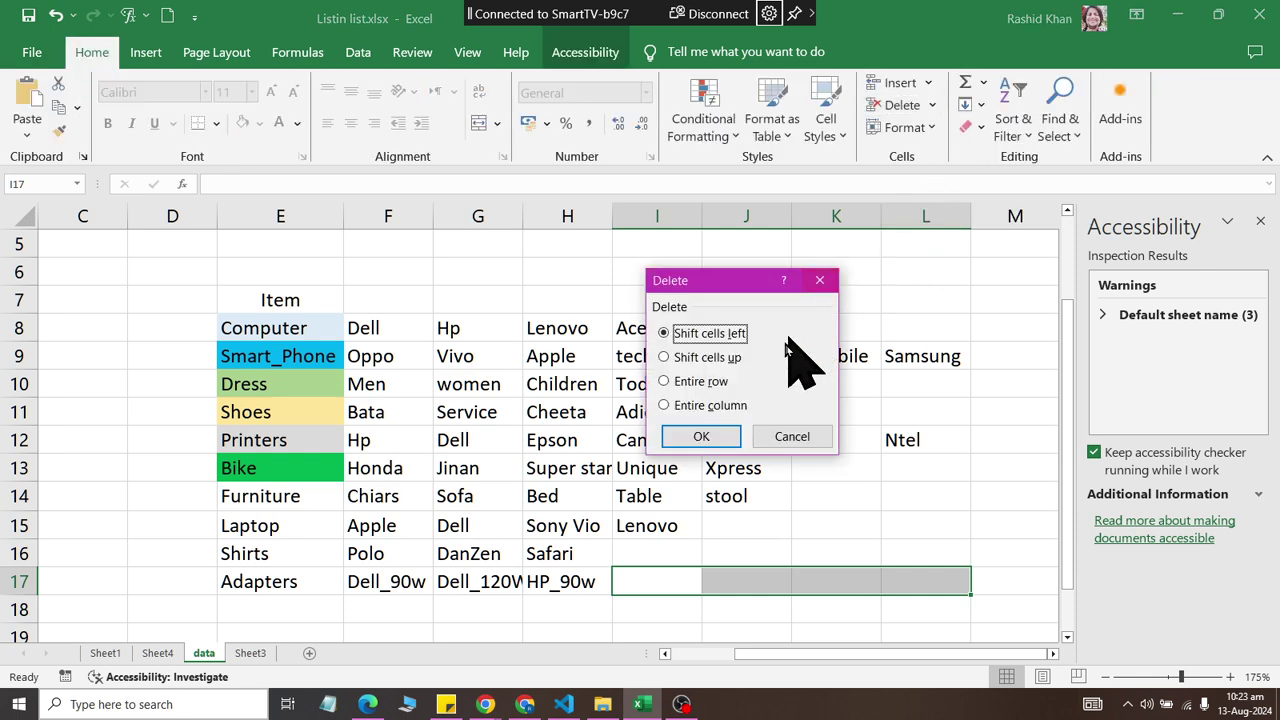
{"action": "left_click", "coordinate": [722, 434]}
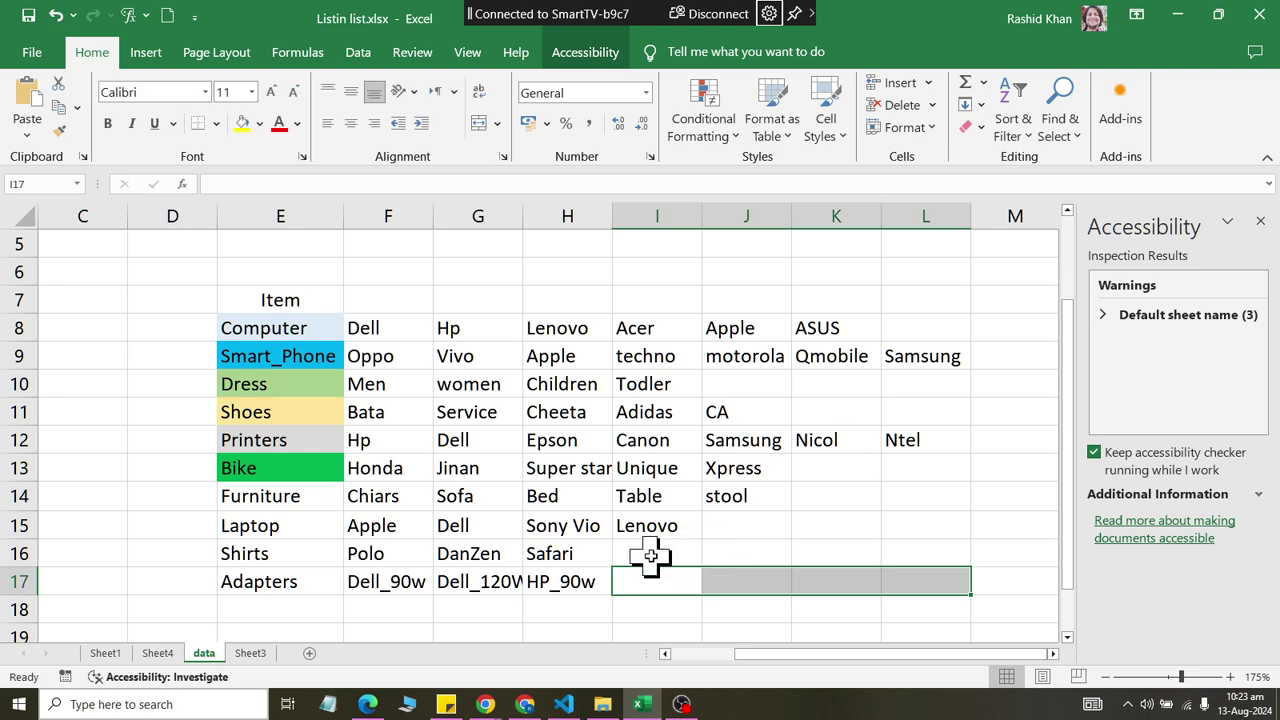
Step: Delete the empty cells I16:L16 after Shirts and J15:L15 after Laptop, shifting left
{"action": "left_click_drag", "start_coordinate": [650, 557], "coordinate": [930, 555]}
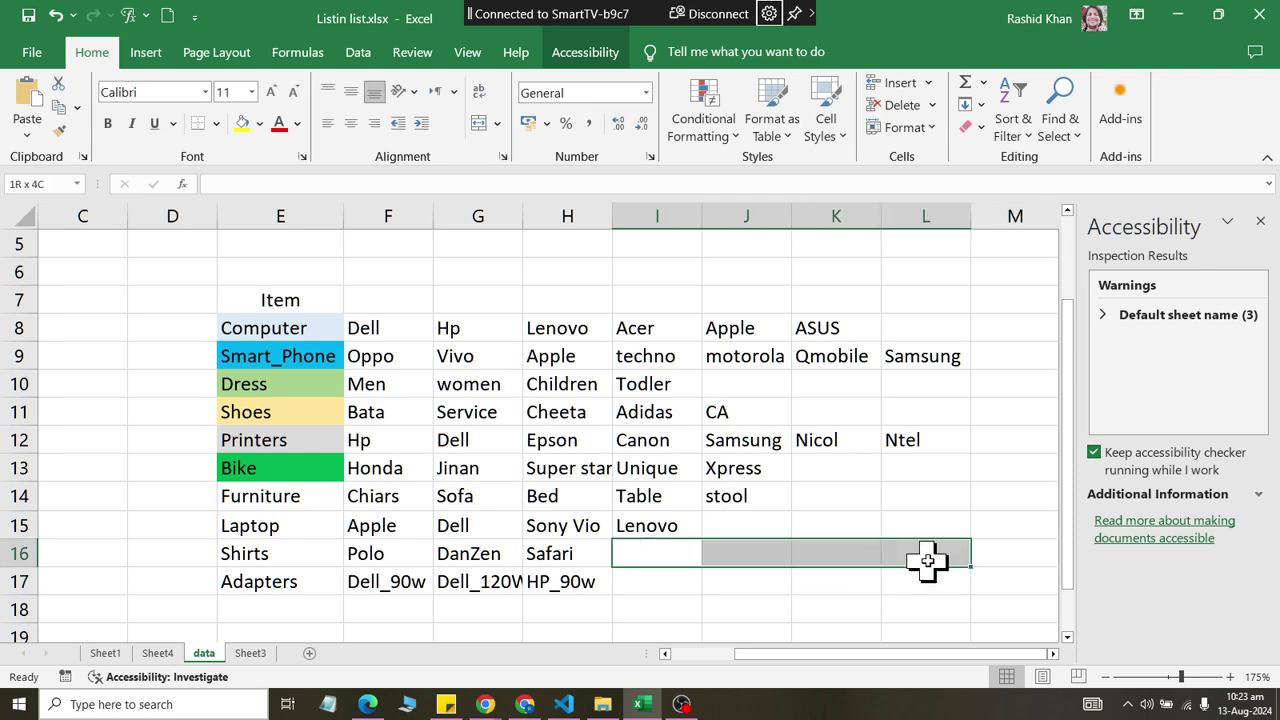
{"action": "left_click", "coordinate": [932, 105]}
{"action": "left_click", "coordinate": [935, 131]}
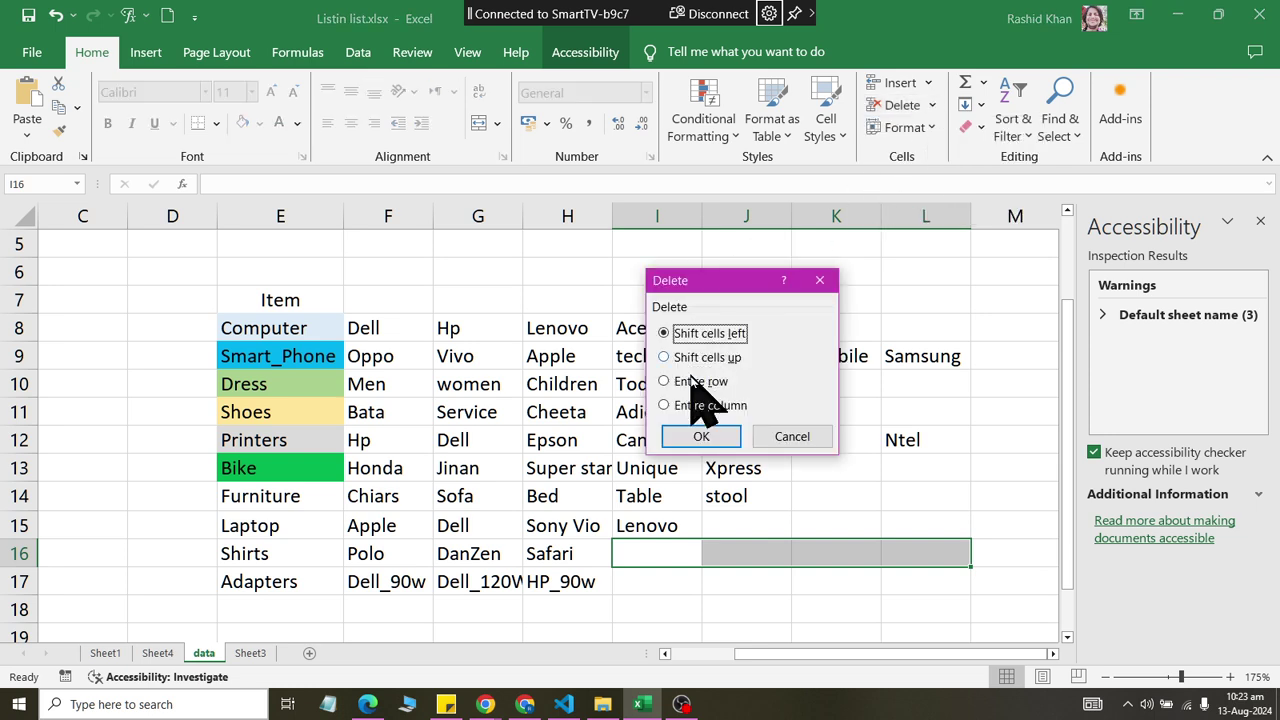
{"action": "left_click", "coordinate": [701, 436]}
{"action": "left_click_drag", "start_coordinate": [745, 524], "coordinate": [925, 526]}
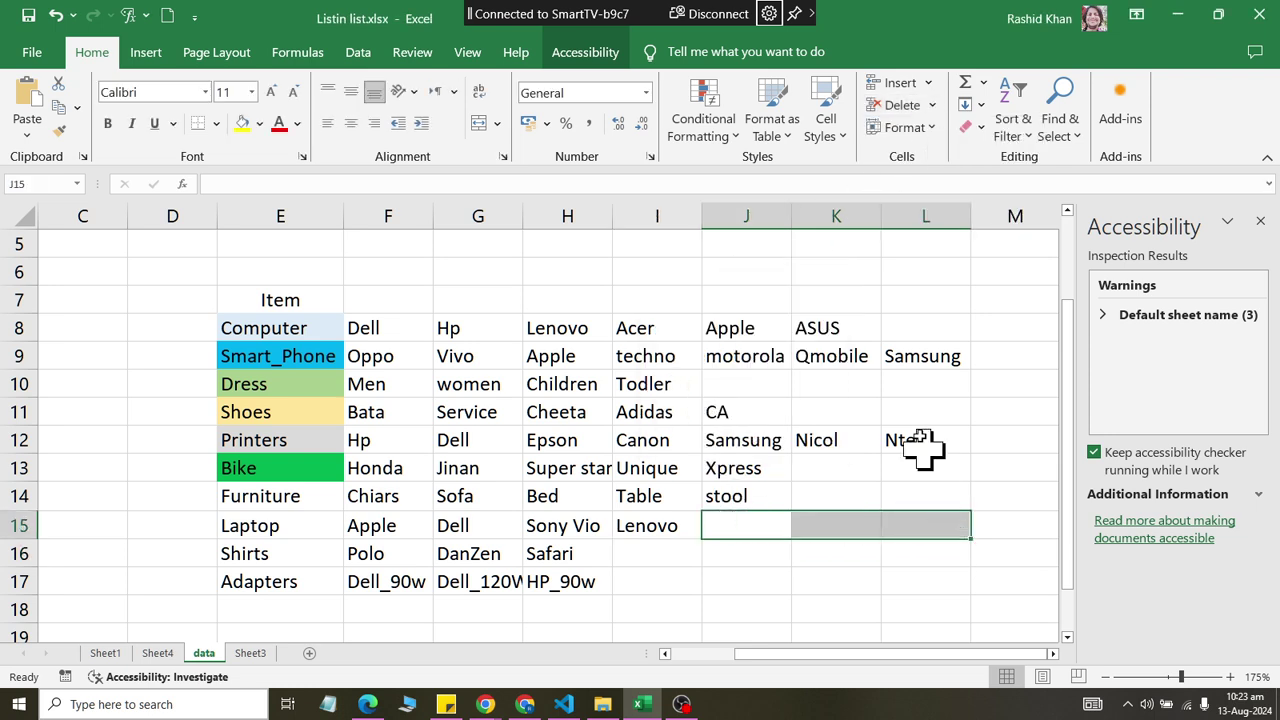
{"action": "left_click", "coordinate": [932, 105]}
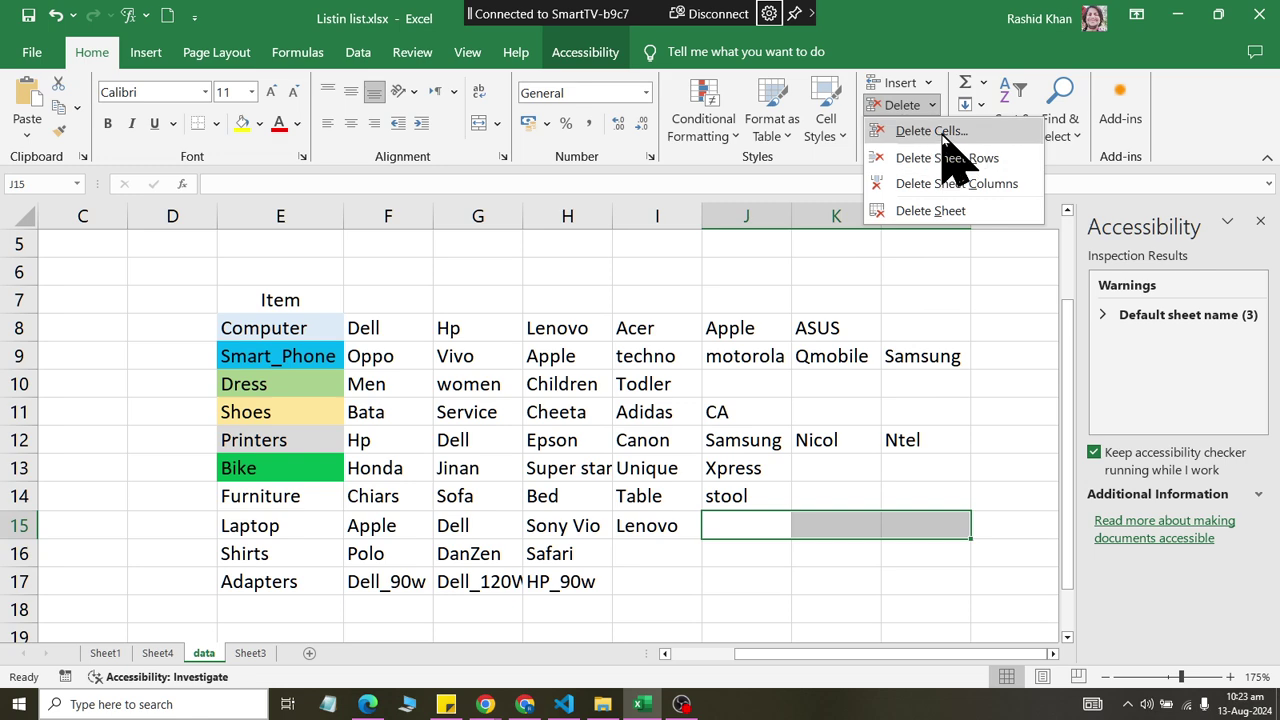
{"action": "left_click", "coordinate": [938, 130]}
{"action": "left_click", "coordinate": [701, 436]}
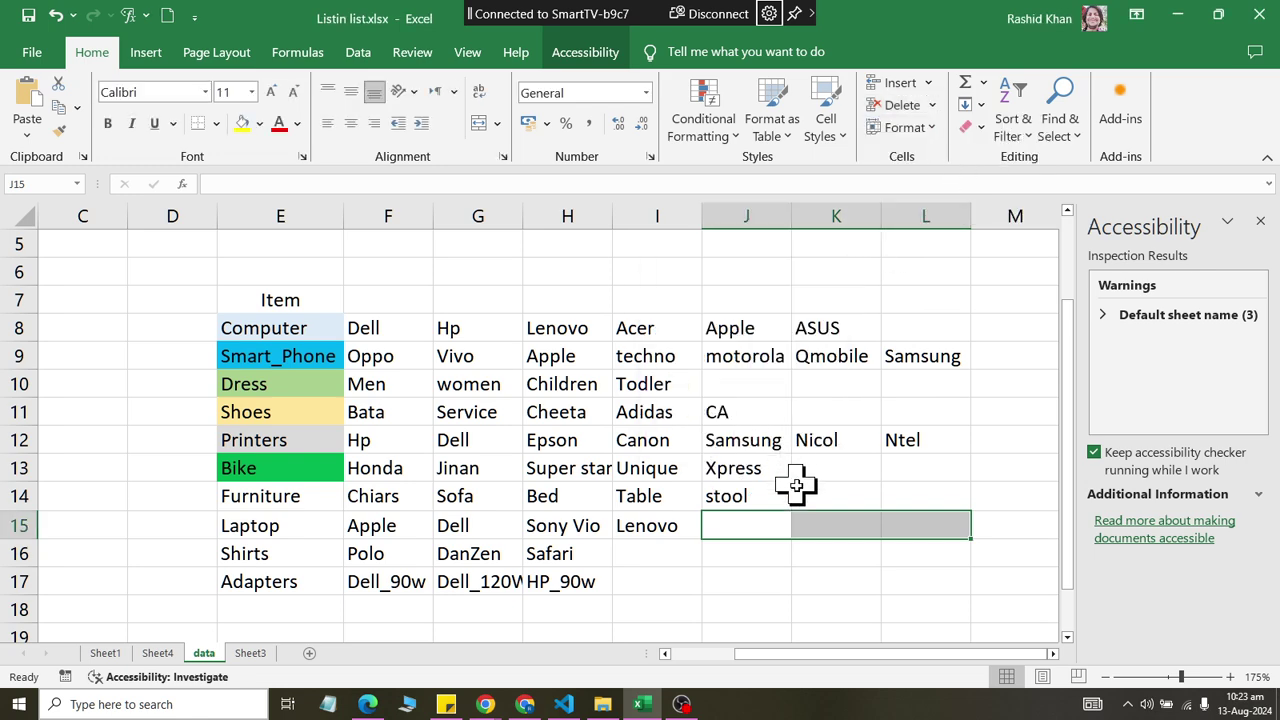
Step: Delete the empty cells K14:L14 after Furniture, shifting cells left
{"action": "left_click_drag", "start_coordinate": [810, 496], "coordinate": [925, 498]}
{"action": "left_click", "coordinate": [931, 105]}
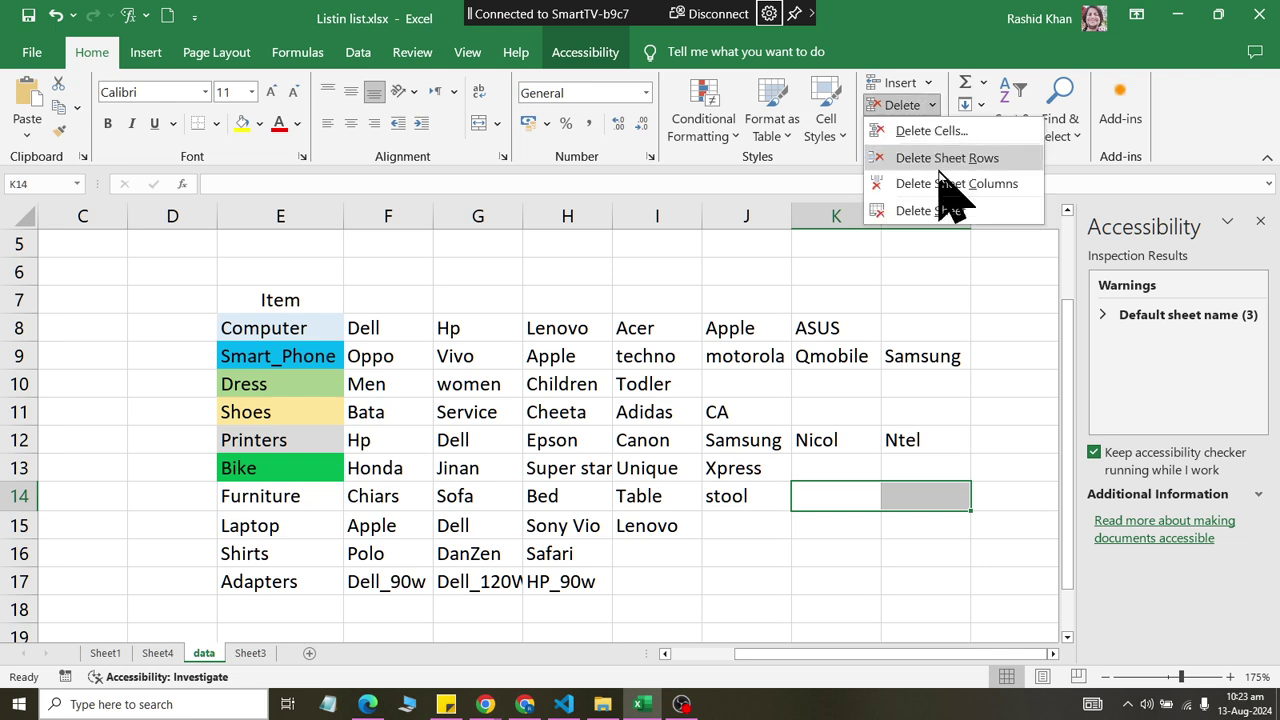
{"action": "left_click", "coordinate": [932, 131]}
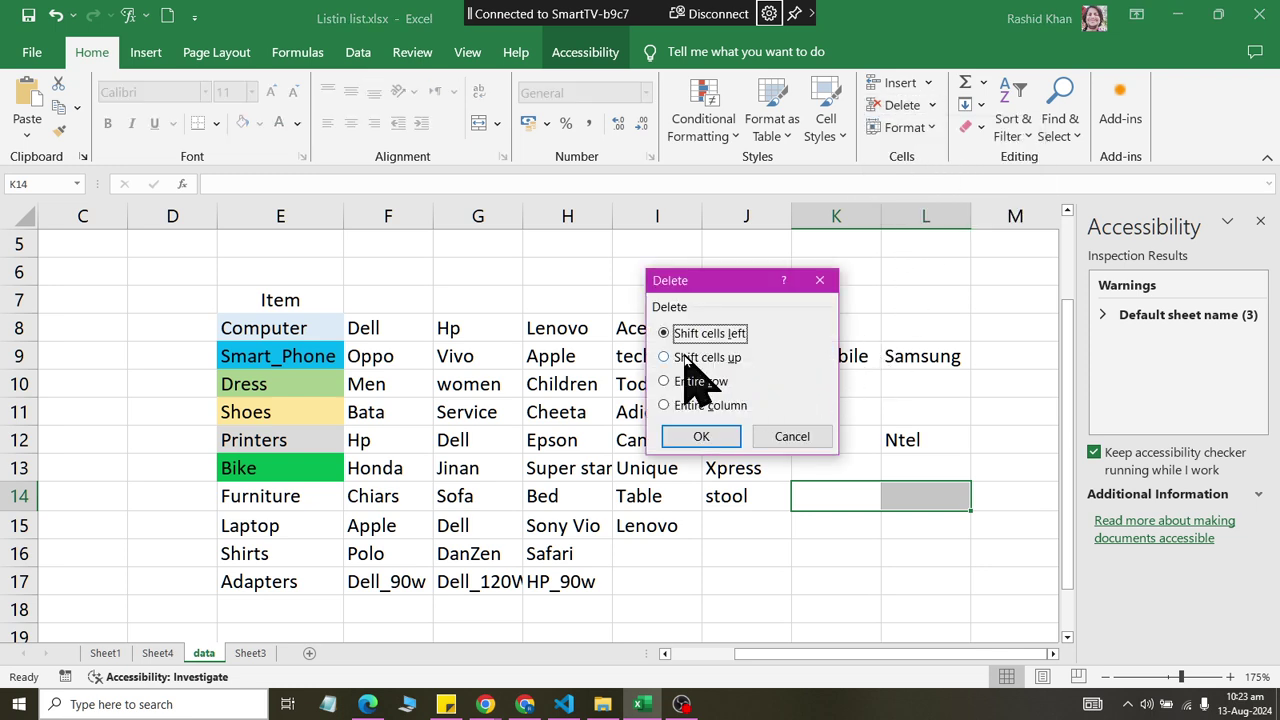
{"action": "left_click", "coordinate": [702, 434]}
{"action": "left_click_drag", "start_coordinate": [883, 473], "coordinate": [929, 458]}
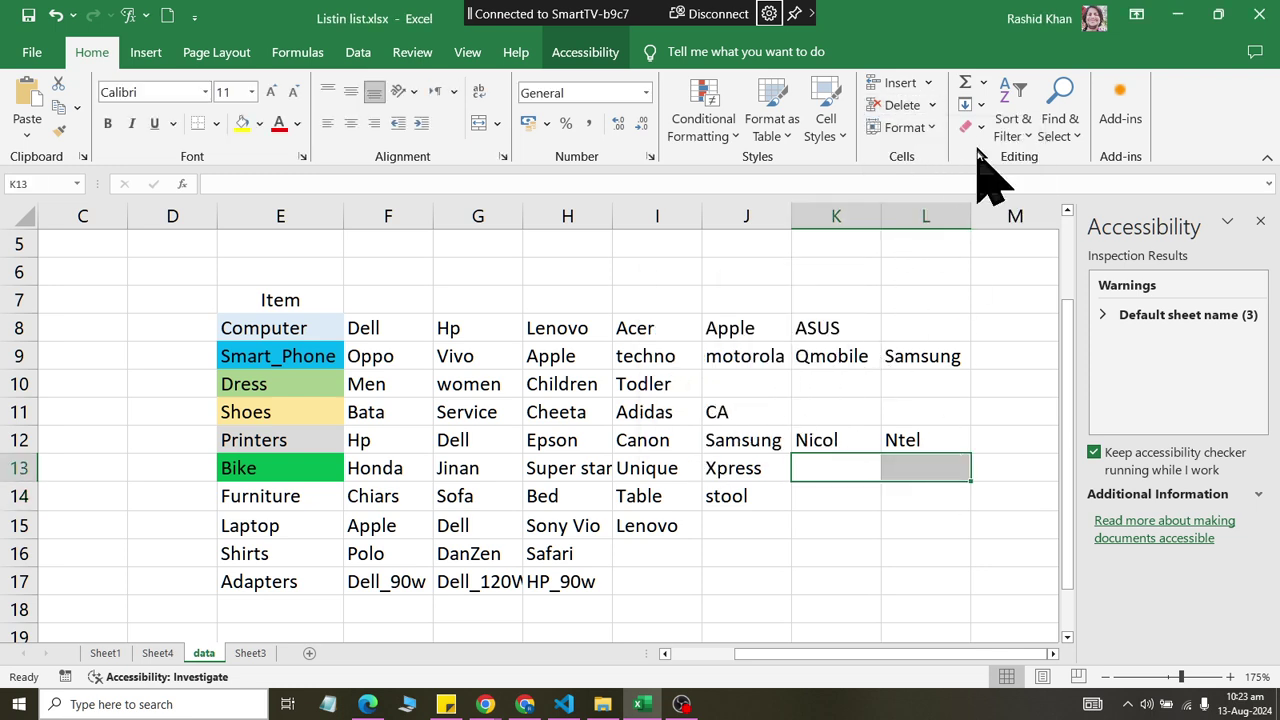
Step: Delete the empty cells K13:L13 after Bike and K11:L11 after Shoes, shifting left
{"action": "left_click", "coordinate": [932, 105]}
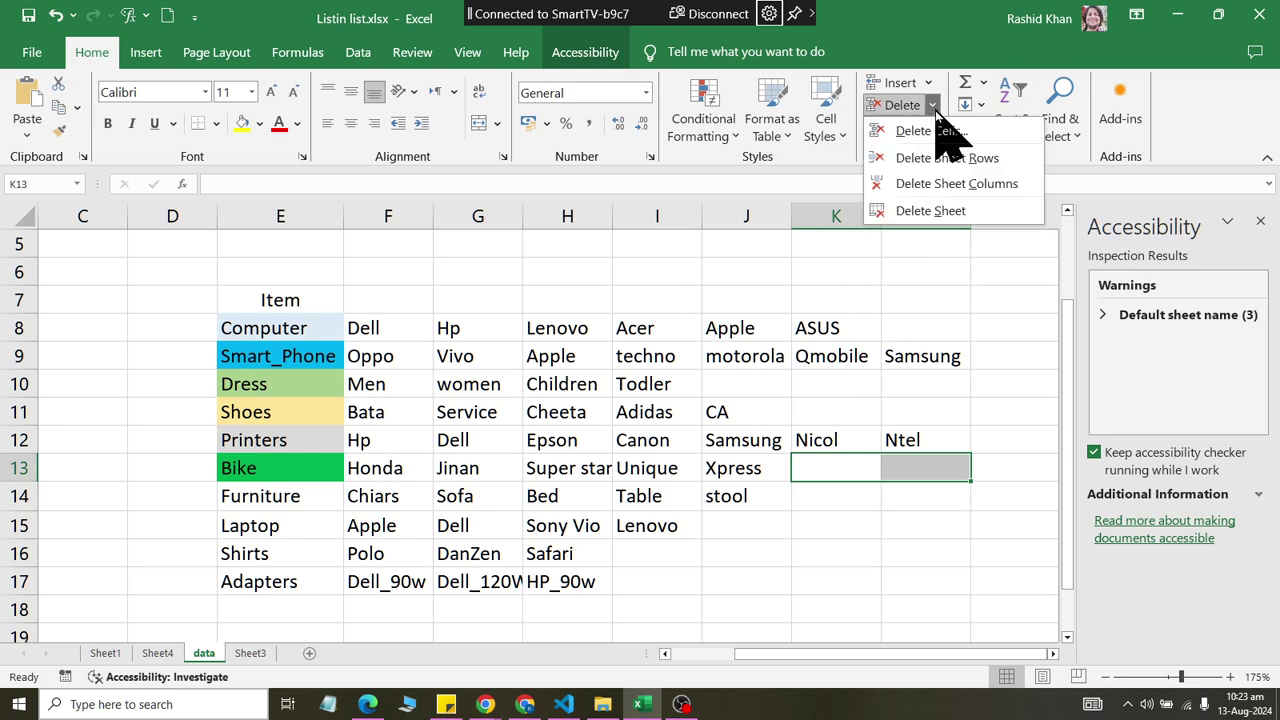
{"action": "left_click", "coordinate": [932, 106]}
{"action": "left_click", "coordinate": [934, 108]}
{"action": "left_click", "coordinate": [932, 131]}
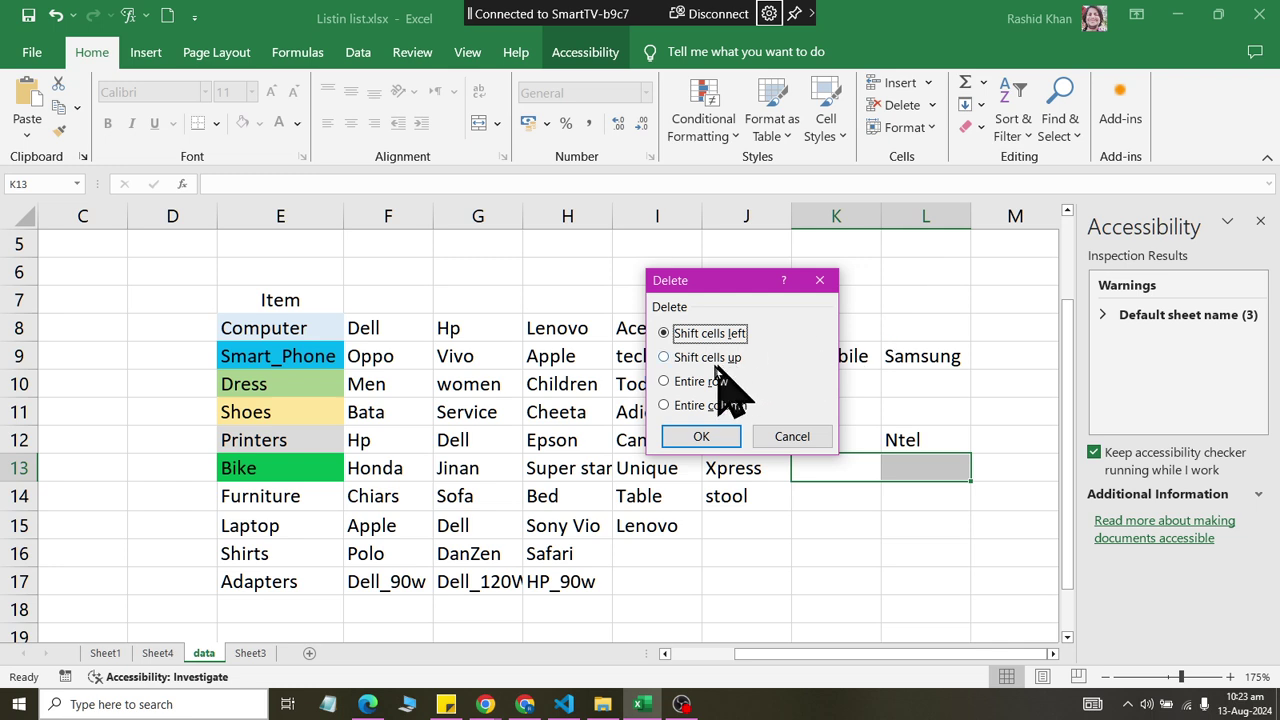
{"action": "left_click", "coordinate": [718, 436]}
{"action": "left_click_drag", "start_coordinate": [830, 410], "coordinate": [940, 410]}
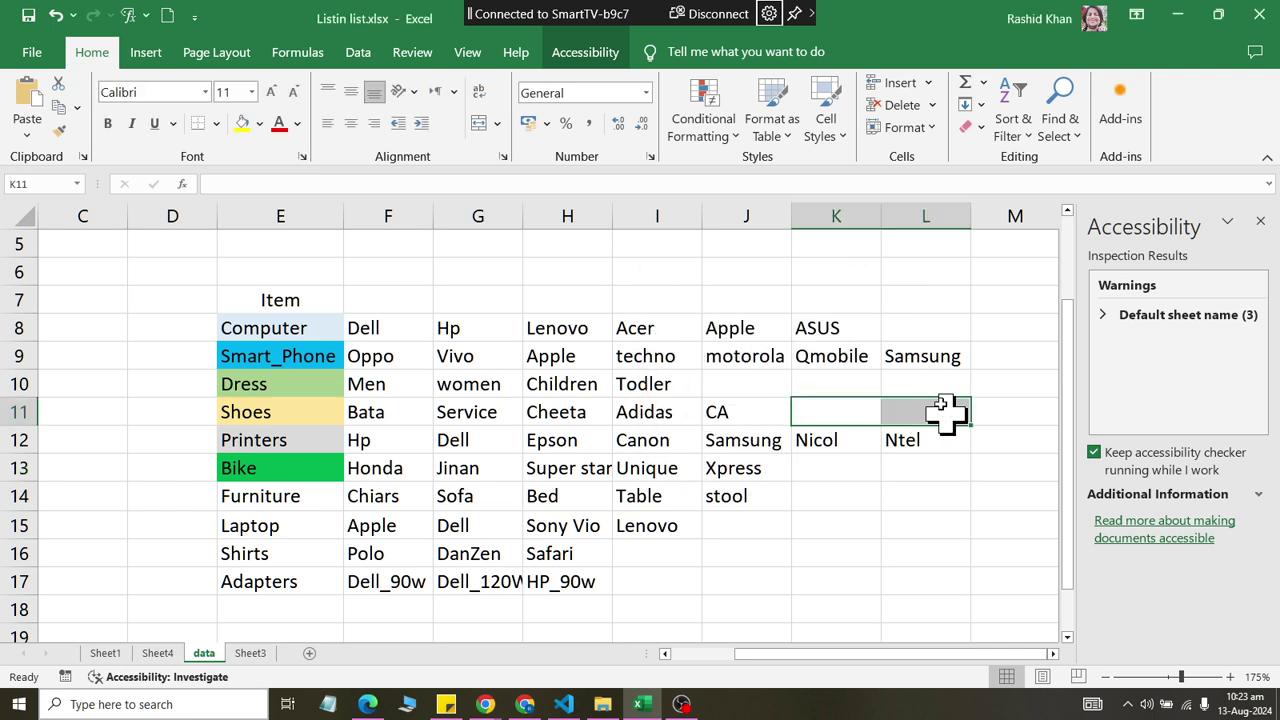
{"action": "left_click", "coordinate": [929, 105]}
{"action": "left_click", "coordinate": [930, 131]}
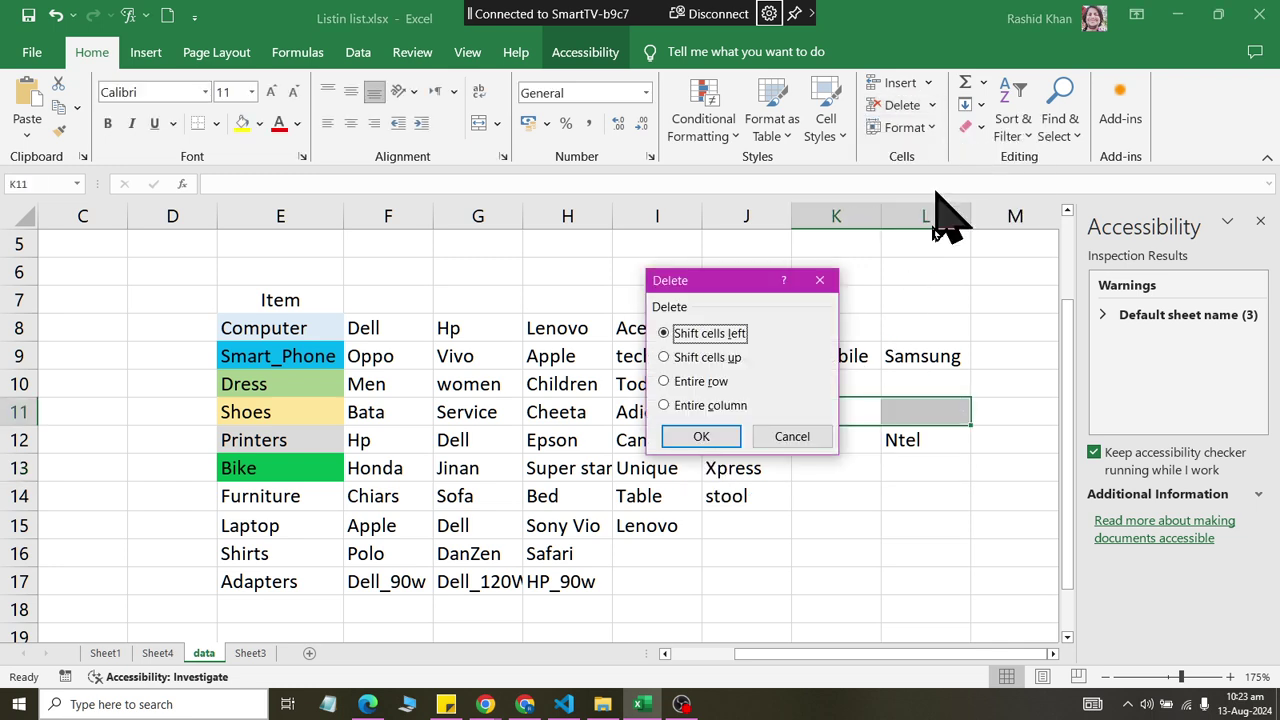
{"action": "left_click", "coordinate": [720, 435]}
Step: Delete the empty cells J10:L10 after Dress and L8 after ASUS, shifting left
{"action": "left_click_drag", "start_coordinate": [745, 384], "coordinate": [928, 384]}
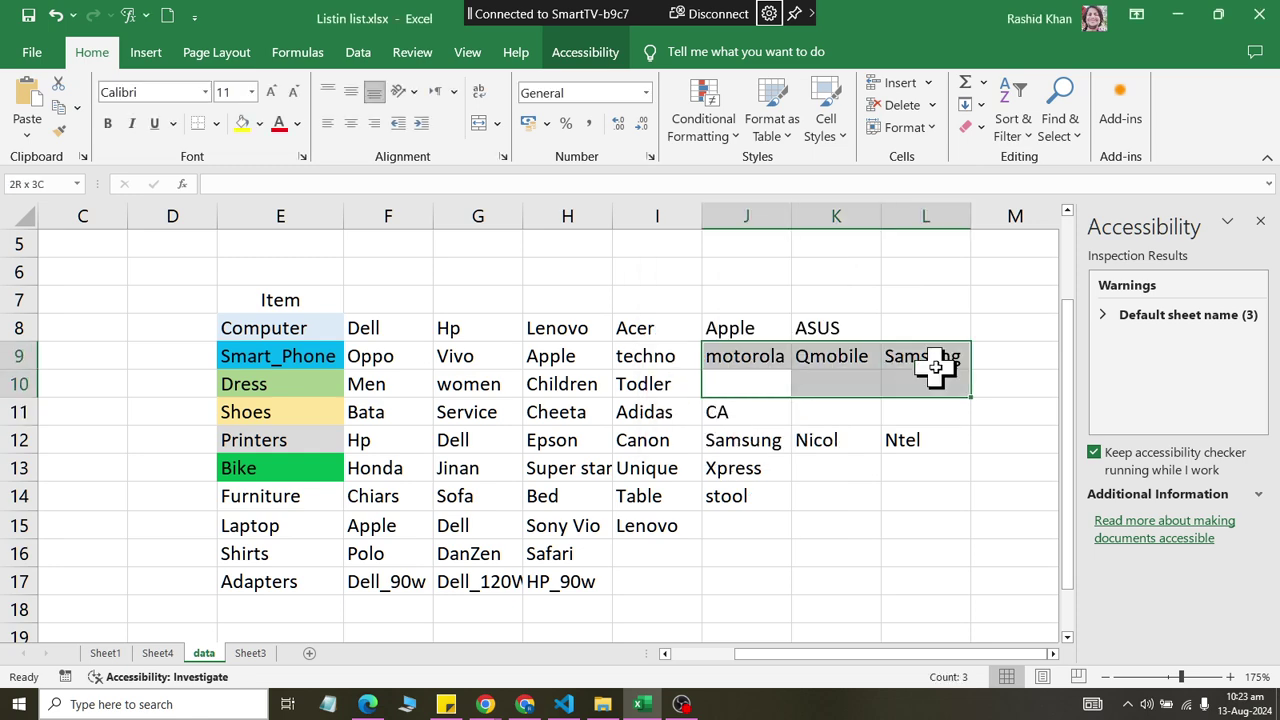
{"action": "left_click", "coordinate": [929, 105]}
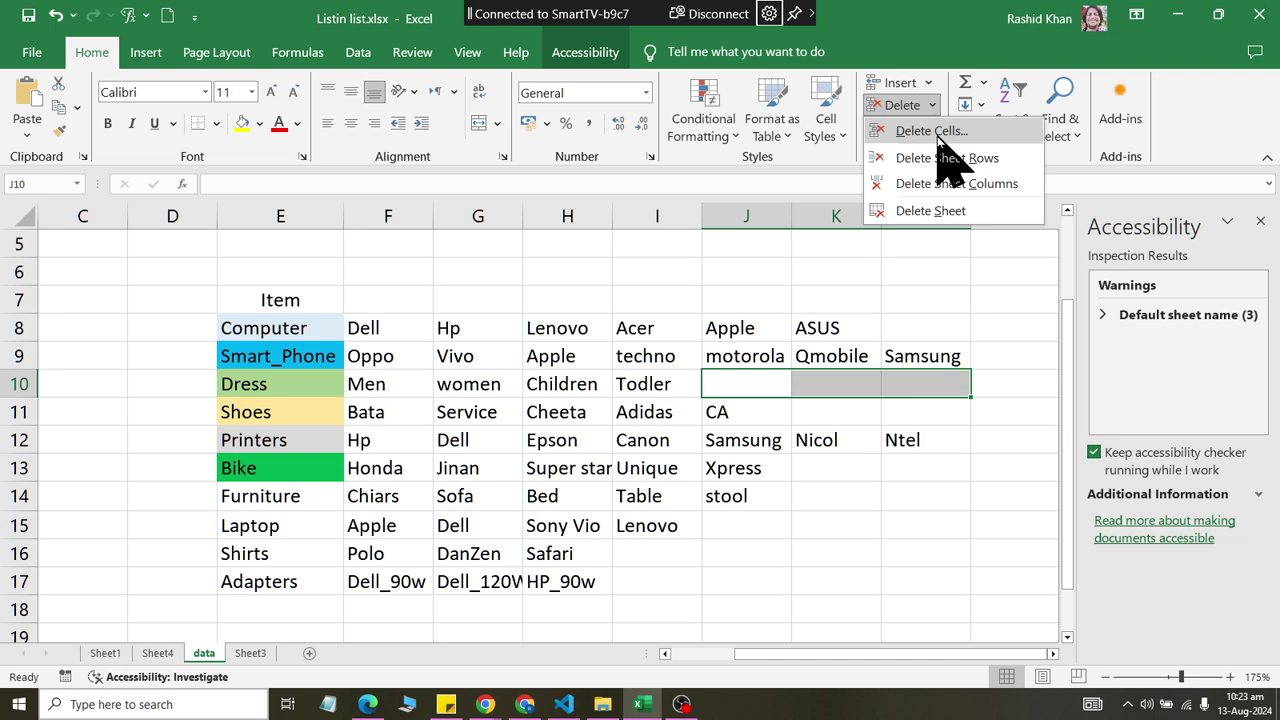
{"action": "left_click", "coordinate": [915, 131]}
{"action": "left_click", "coordinate": [720, 436]}
{"action": "left_click", "coordinate": [905, 328]}
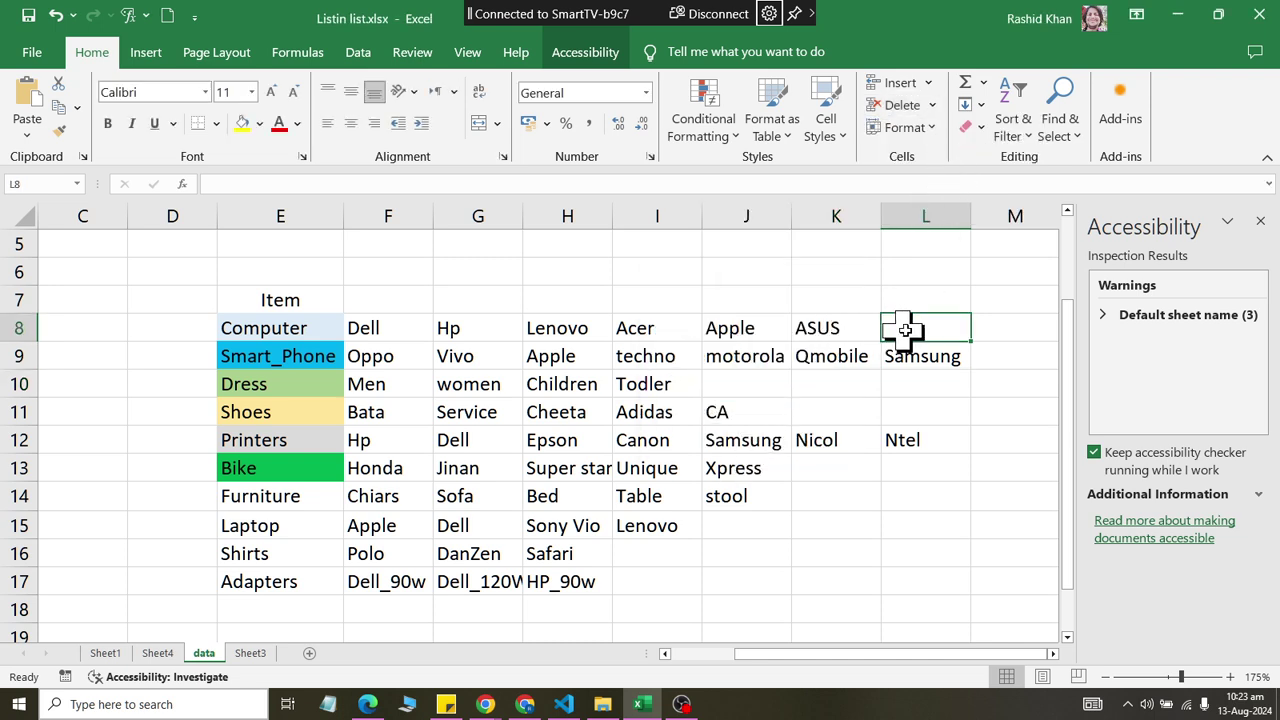
{"action": "left_click", "coordinate": [930, 105]}
{"action": "left_click", "coordinate": [915, 131]}
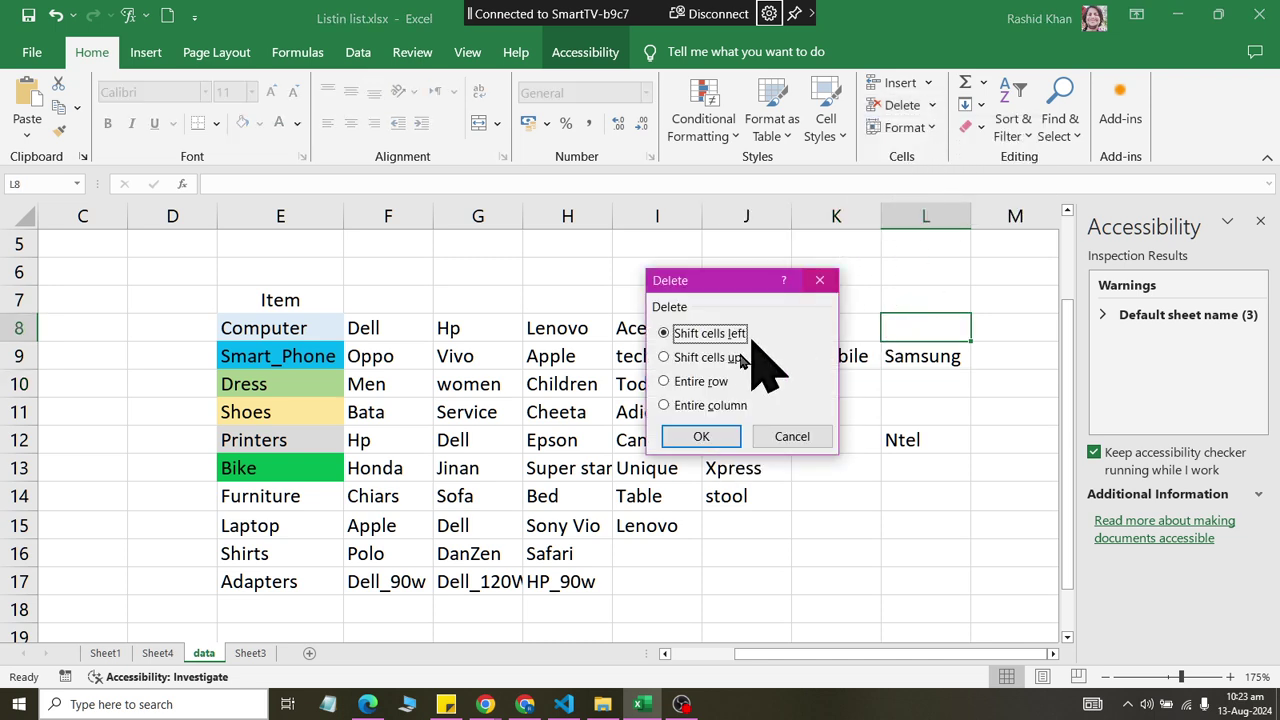
{"action": "left_click", "coordinate": [715, 437]}
{"action": "left_click", "coordinate": [320, 449]}
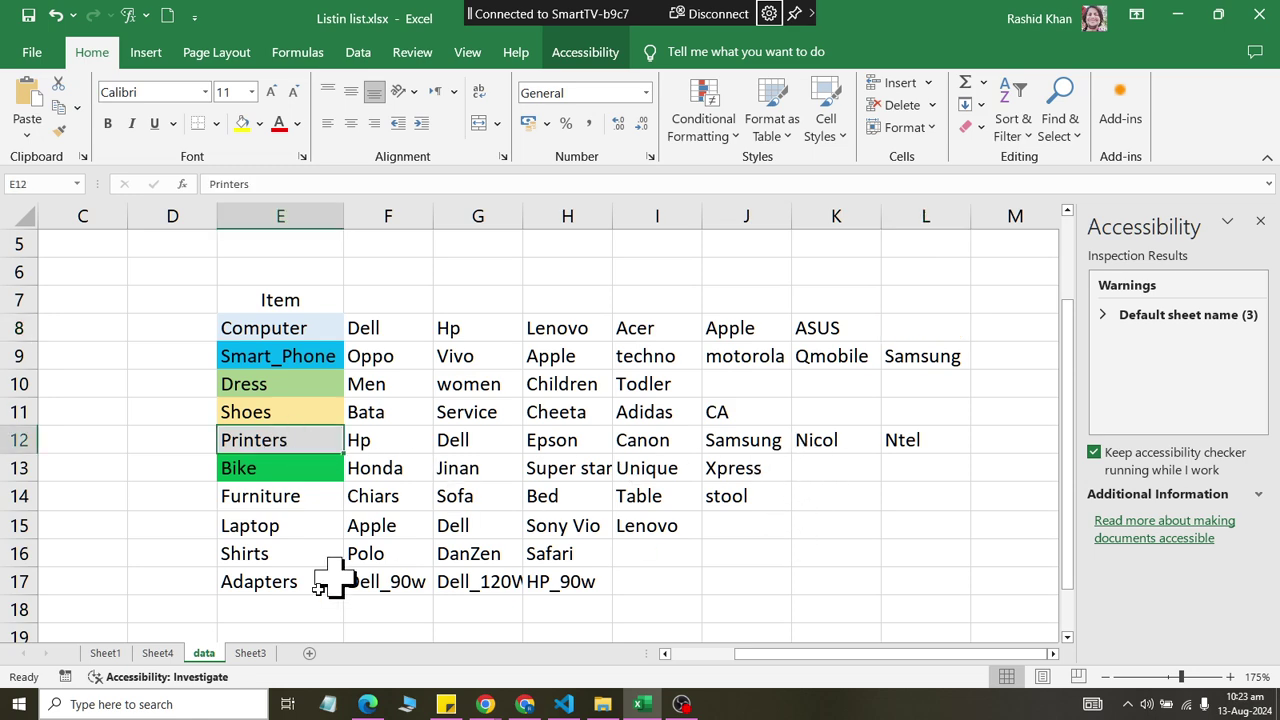
Step: On Sheet3, check the sub list choices for Smart_Phone and Furniture
{"action": "left_click", "coordinate": [250, 653]}
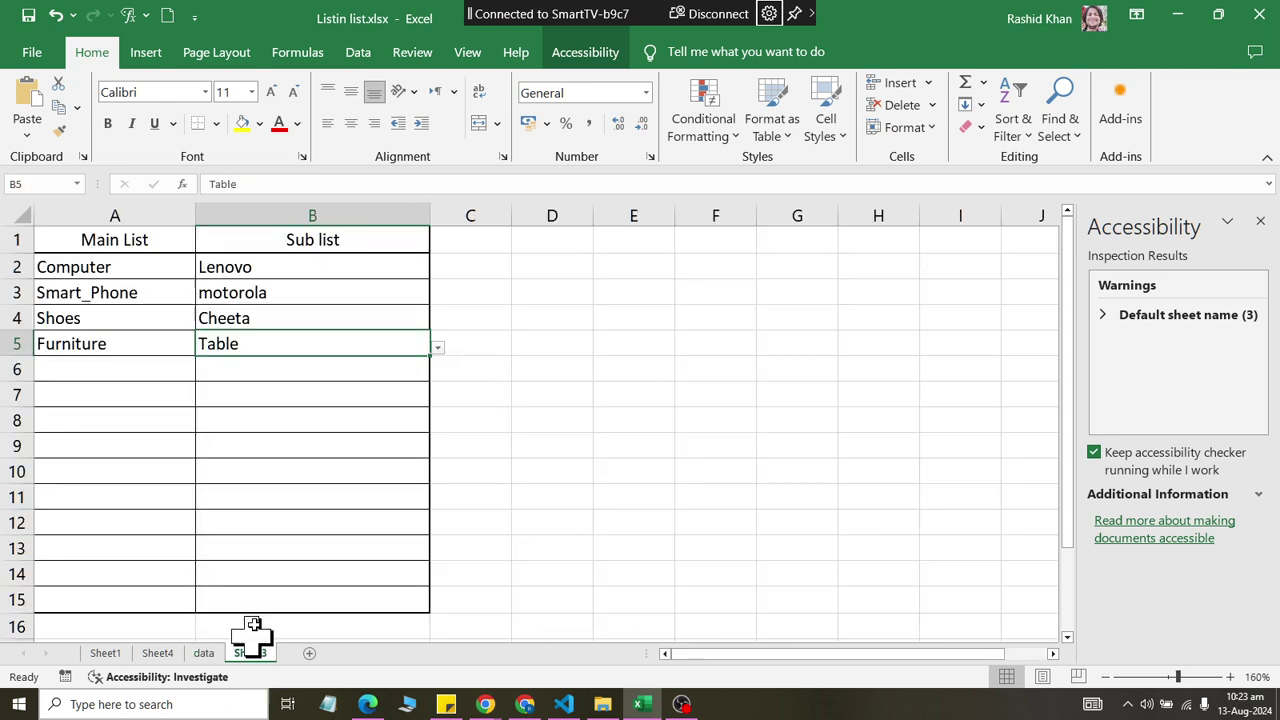
{"action": "left_click", "coordinate": [404, 300]}
{"action": "left_click", "coordinate": [437, 296]}
{"action": "left_click", "coordinate": [437, 296]}
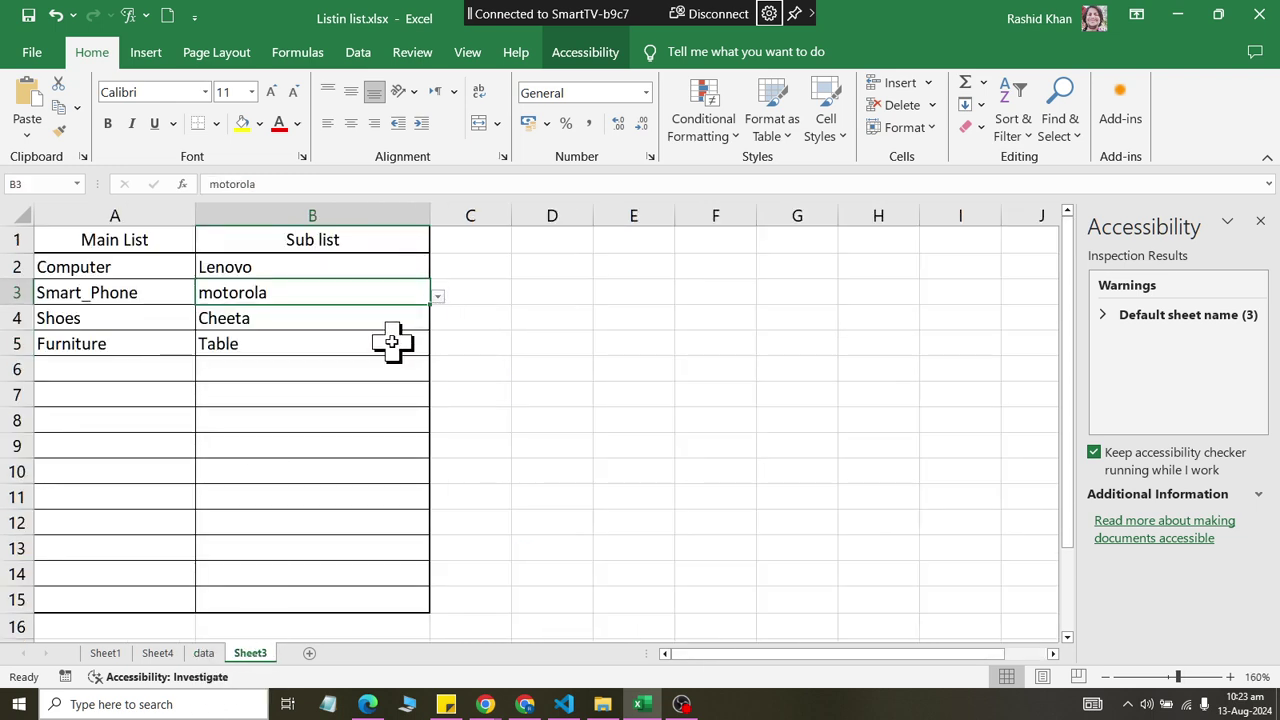
{"action": "left_click", "coordinate": [391, 342]}
{"action": "left_click", "coordinate": [437, 347]}
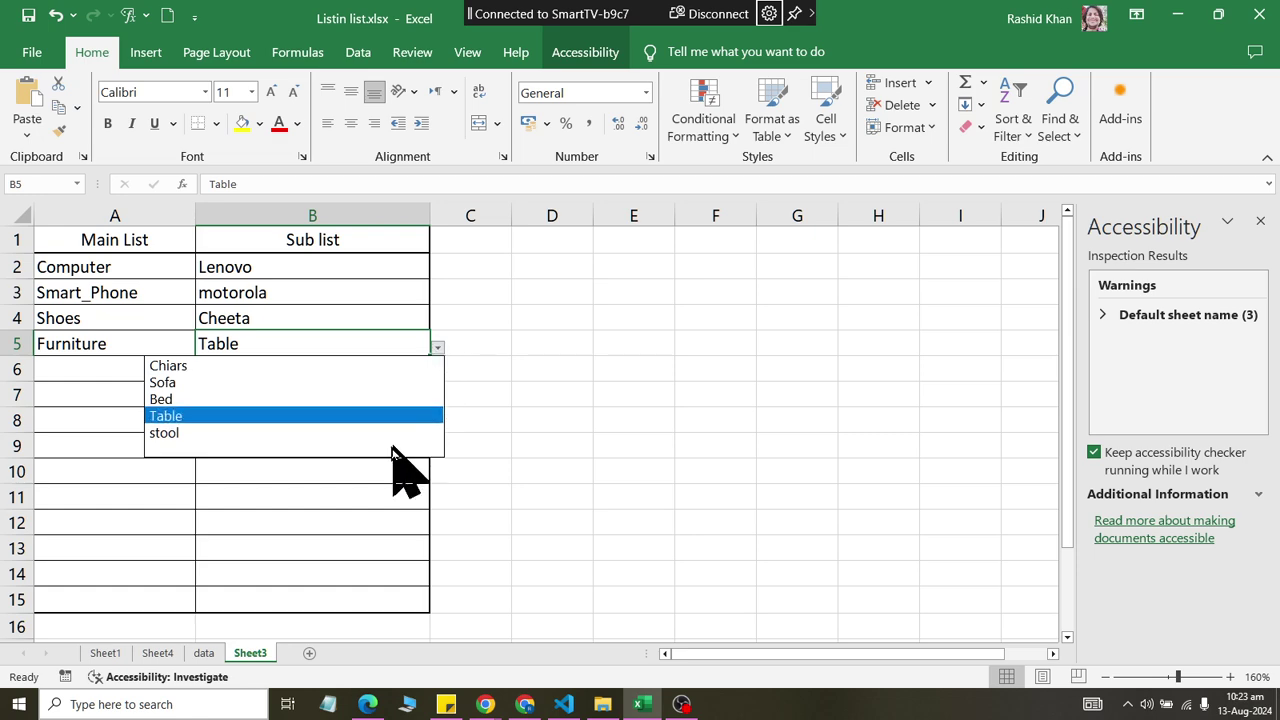
Step: Back on the data sheet, delete the empty cells K11:L11, shifting cells left
{"action": "left_click", "coordinate": [204, 653]}
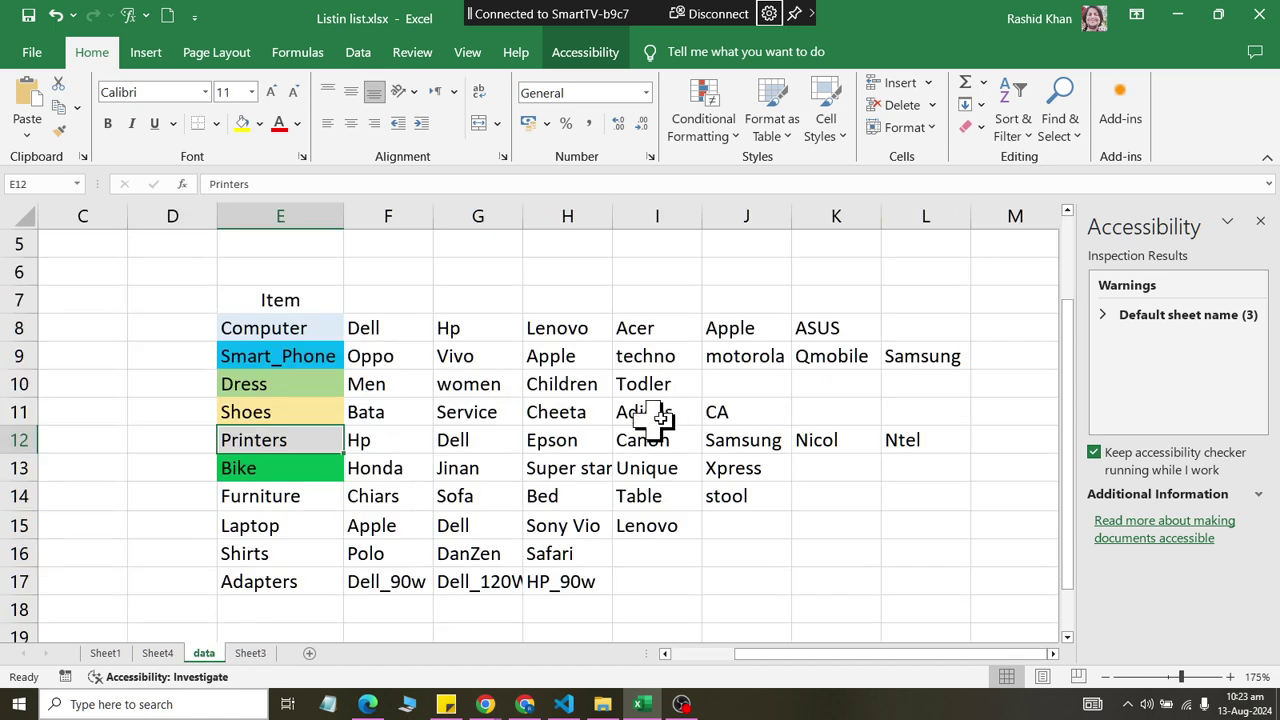
{"action": "left_click_drag", "start_coordinate": [793, 405], "coordinate": [907, 409]}
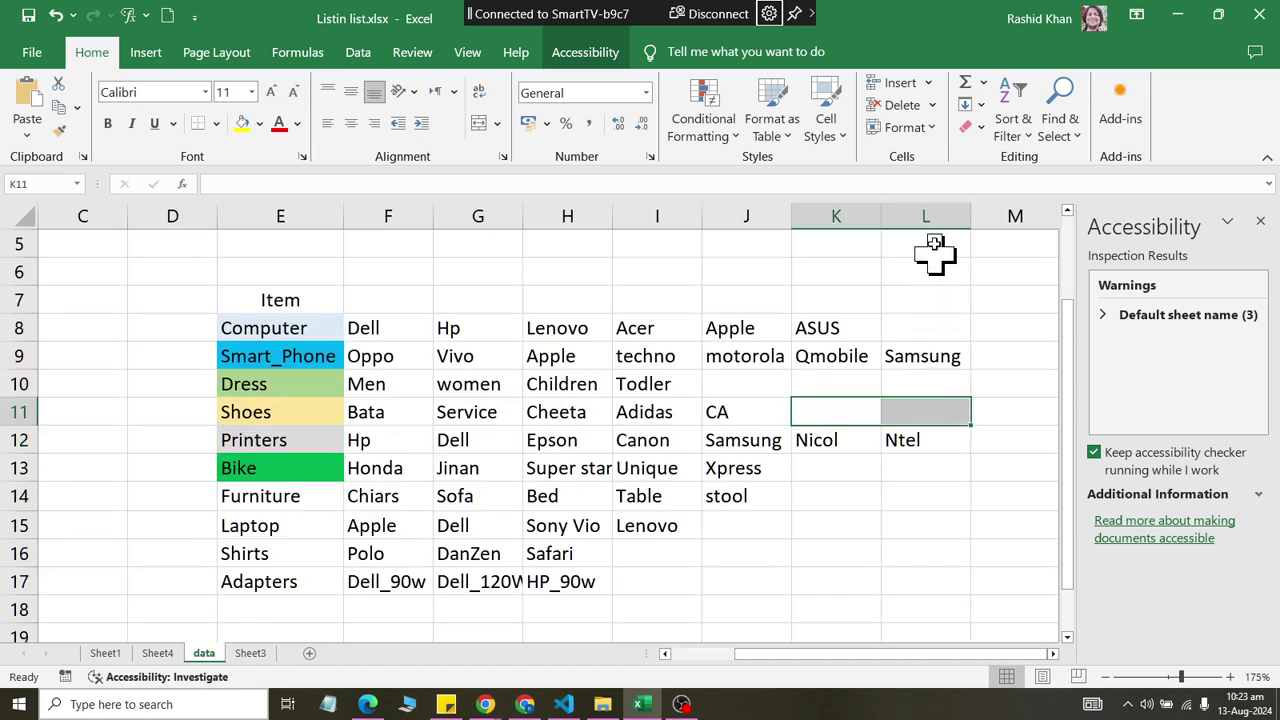
{"action": "left_click", "coordinate": [932, 105]}
{"action": "left_click", "coordinate": [915, 128]}
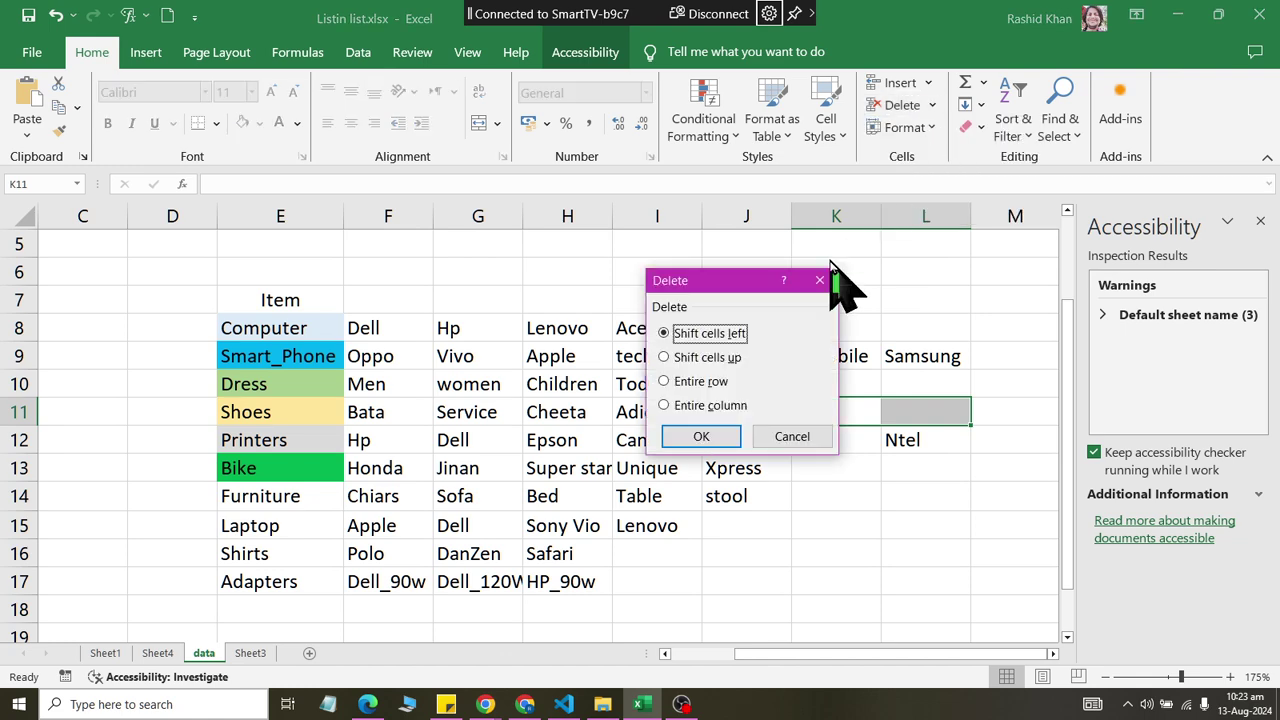
{"action": "left_click", "coordinate": [701, 436]}
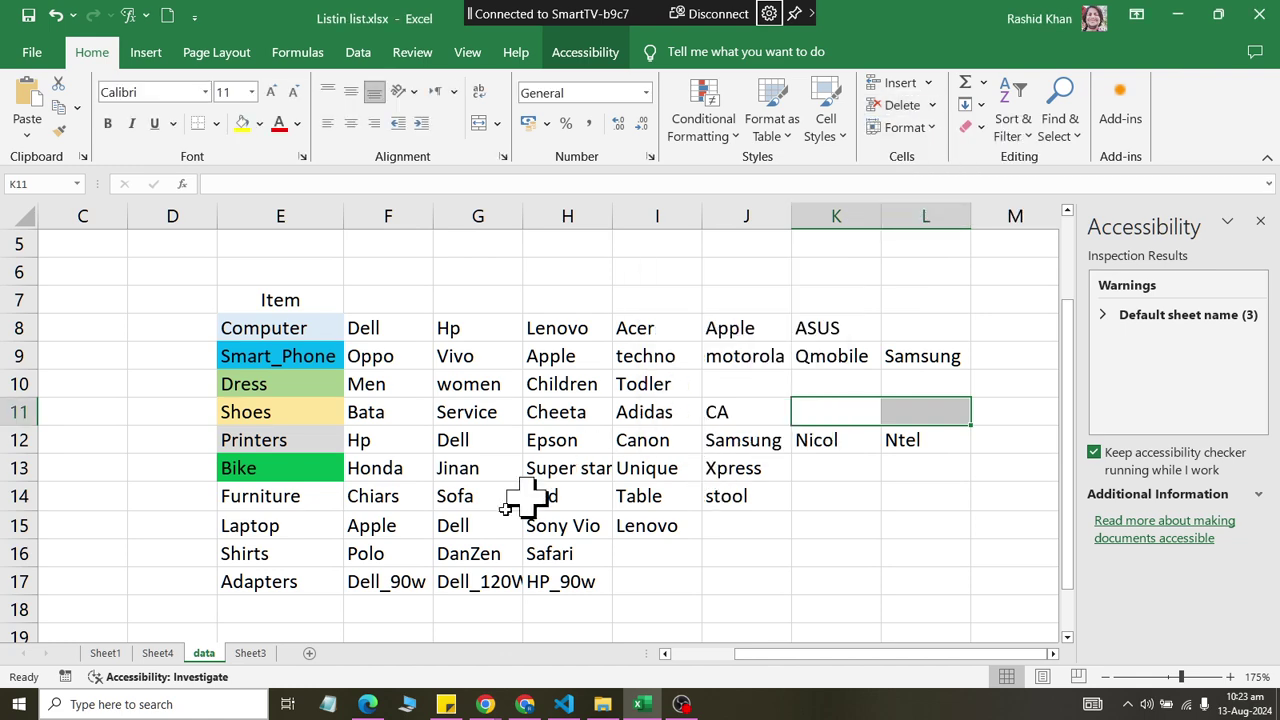
Step: On Sheet3, check that B4's Shoes sub list now ends at CA without blanks
{"action": "left_click", "coordinate": [252, 654]}
{"action": "left_click", "coordinate": [405, 315]}
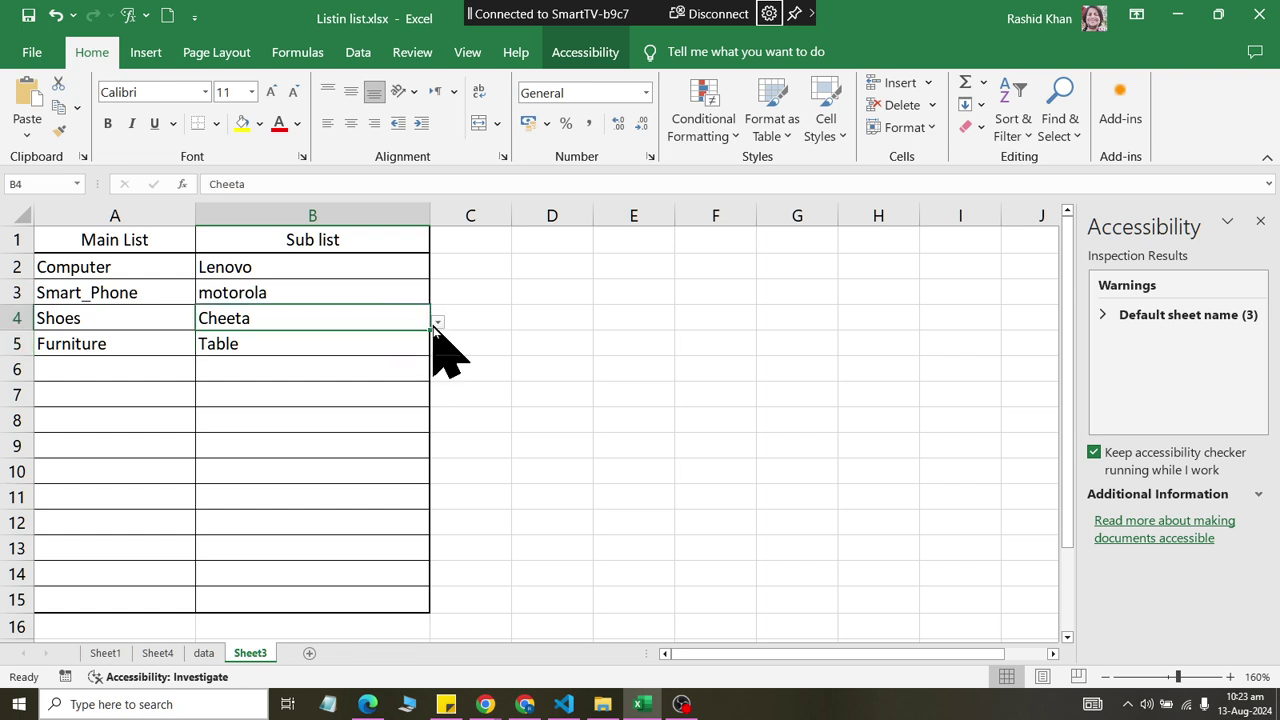
{"action": "left_click", "coordinate": [438, 322]}
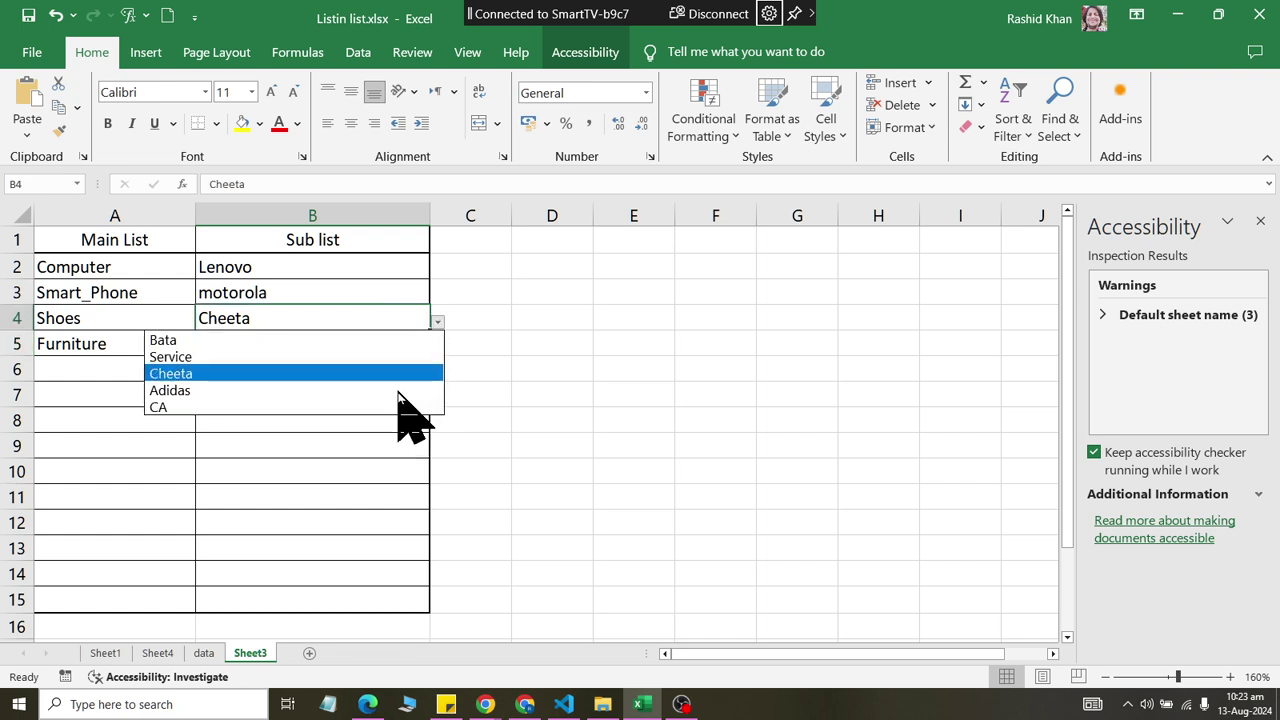
{"action": "left_click", "coordinate": [70, 370]}
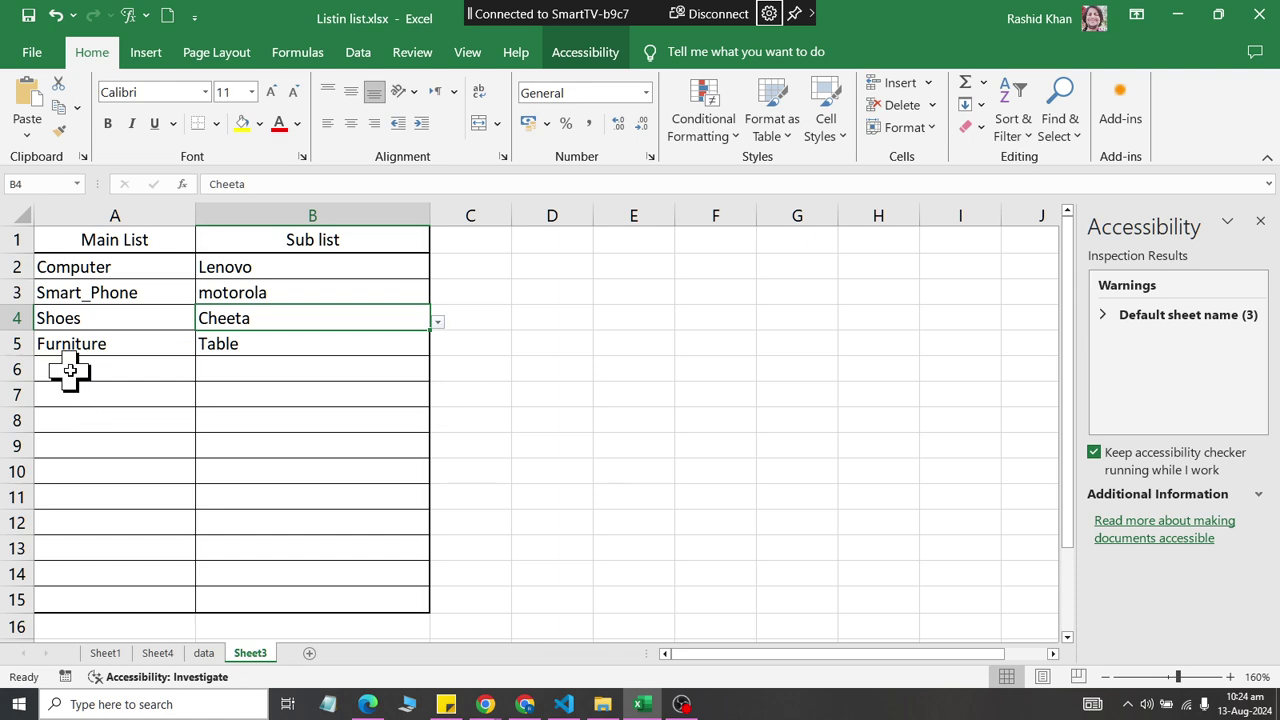
Step: Set A6 to Shoes and B6 to Cheeta from the dropdown lists
{"action": "left_click", "coordinate": [203, 375]}
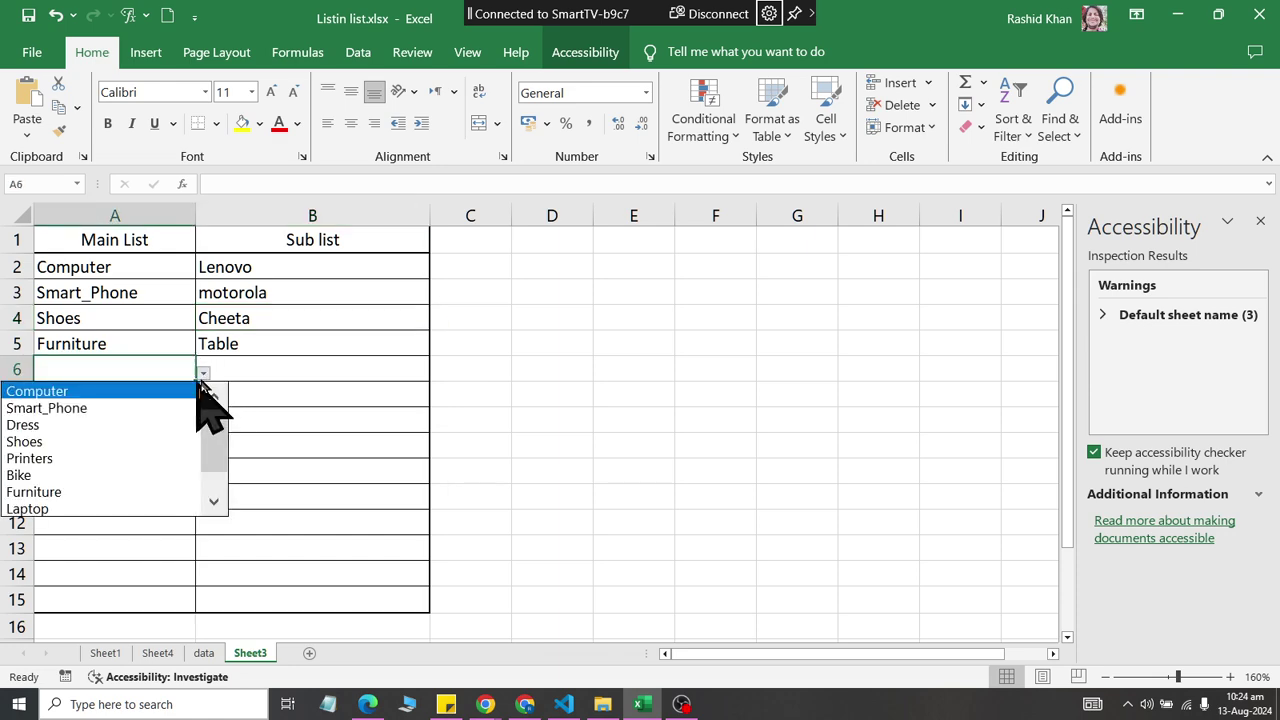
{"action": "left_click", "coordinate": [176, 440]}
{"action": "left_click", "coordinate": [357, 372]}
{"action": "left_click", "coordinate": [437, 373]}
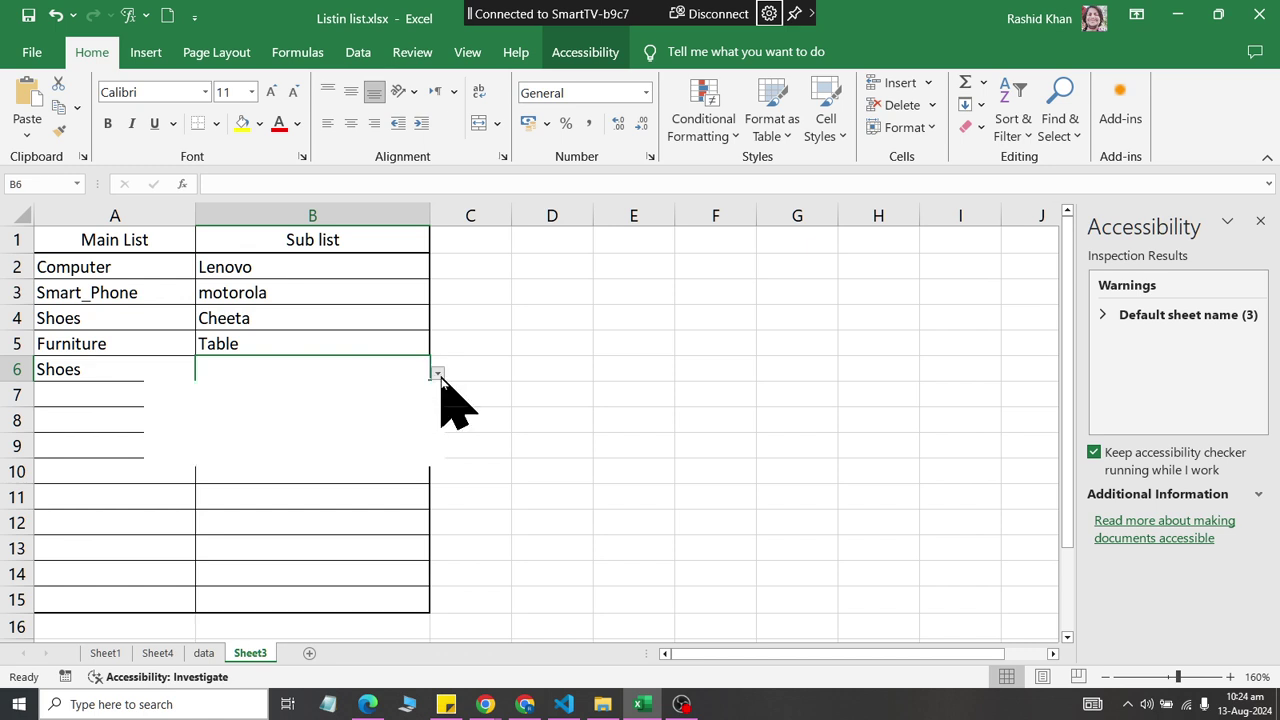
{"action": "left_click", "coordinate": [395, 424]}
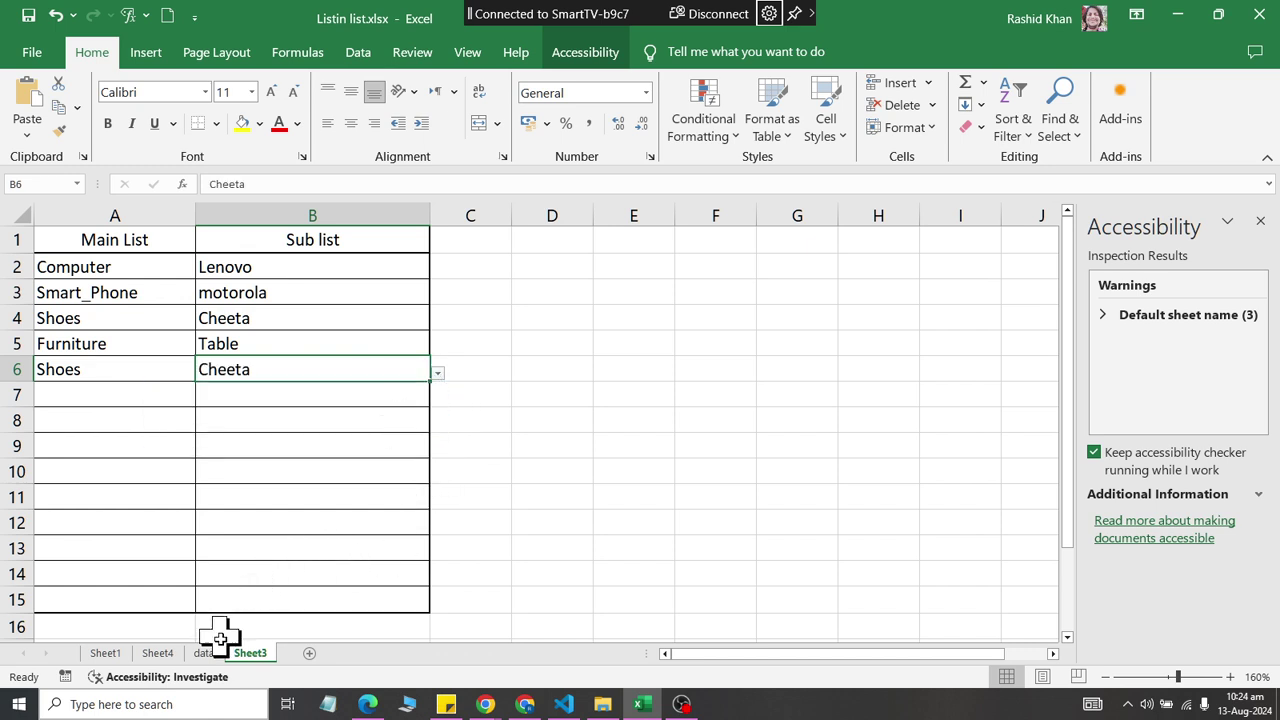
{"action": "left_click_drag", "start_coordinate": [220, 635], "coordinate": [210, 655]}
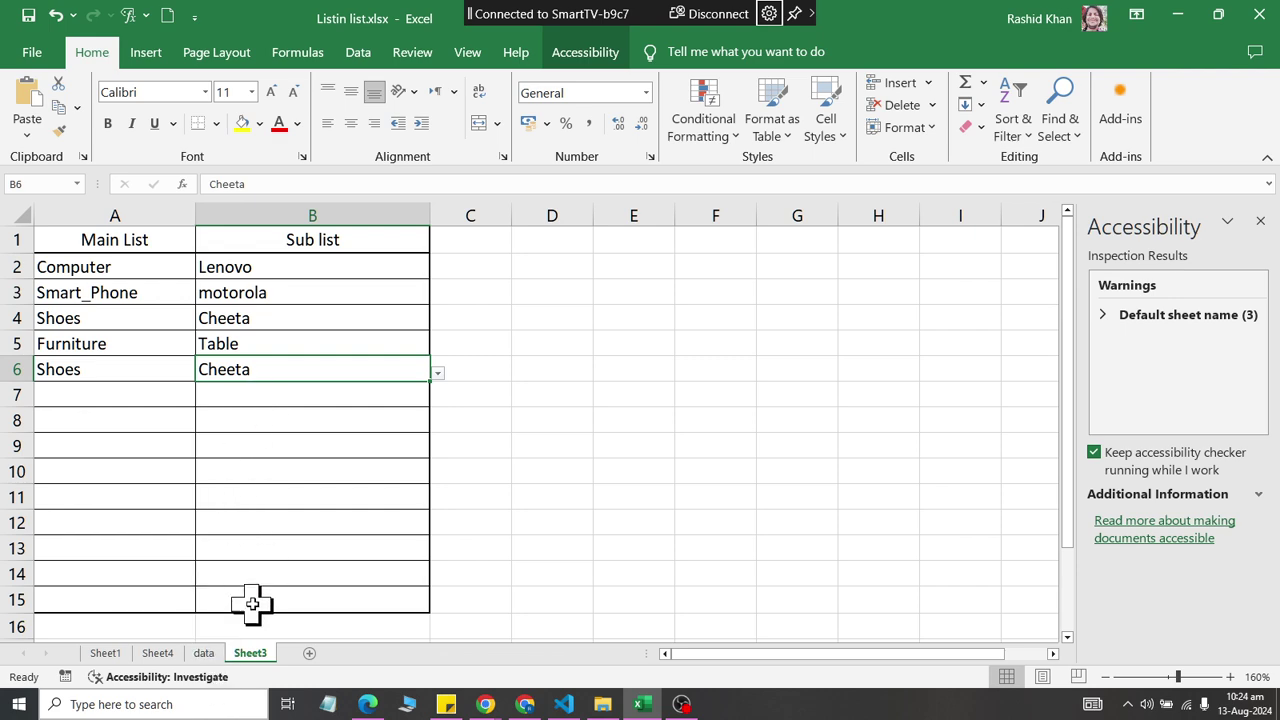
Step: Enter ASK in cell K11 of the data sheet's Shoes row
{"action": "left_click", "coordinate": [212, 653]}
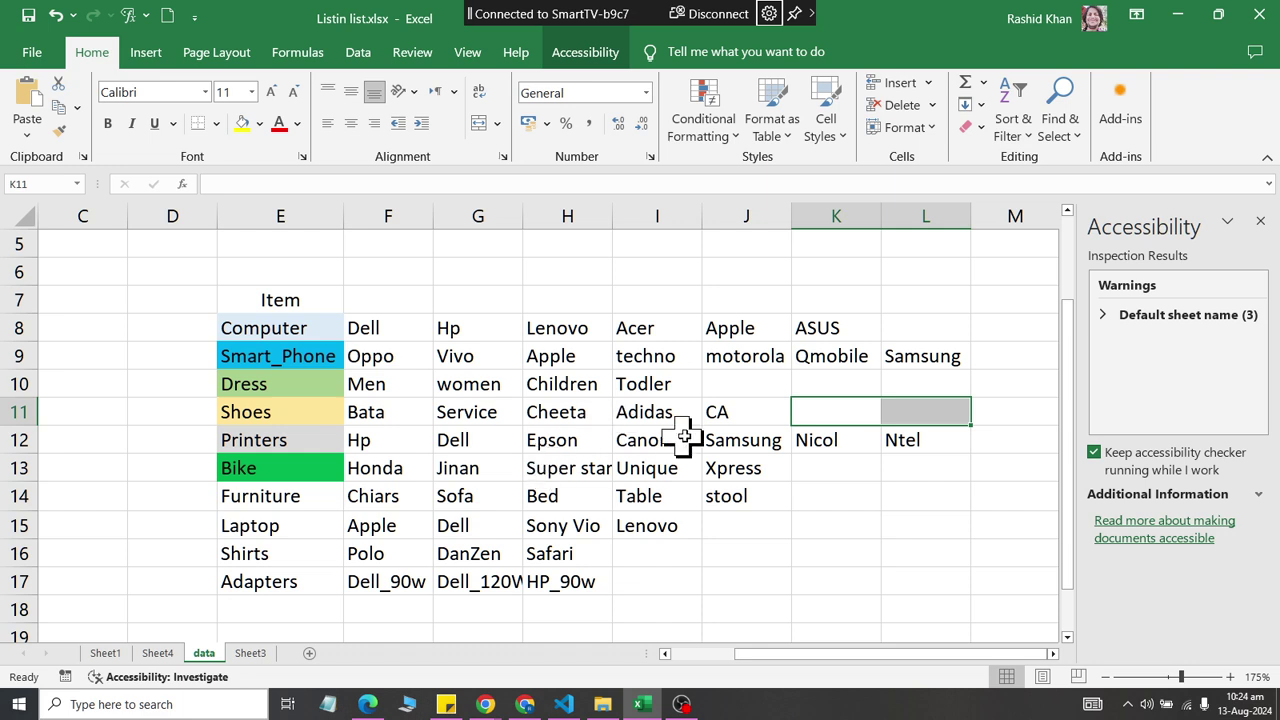
{"action": "left_click", "coordinate": [849, 404]}
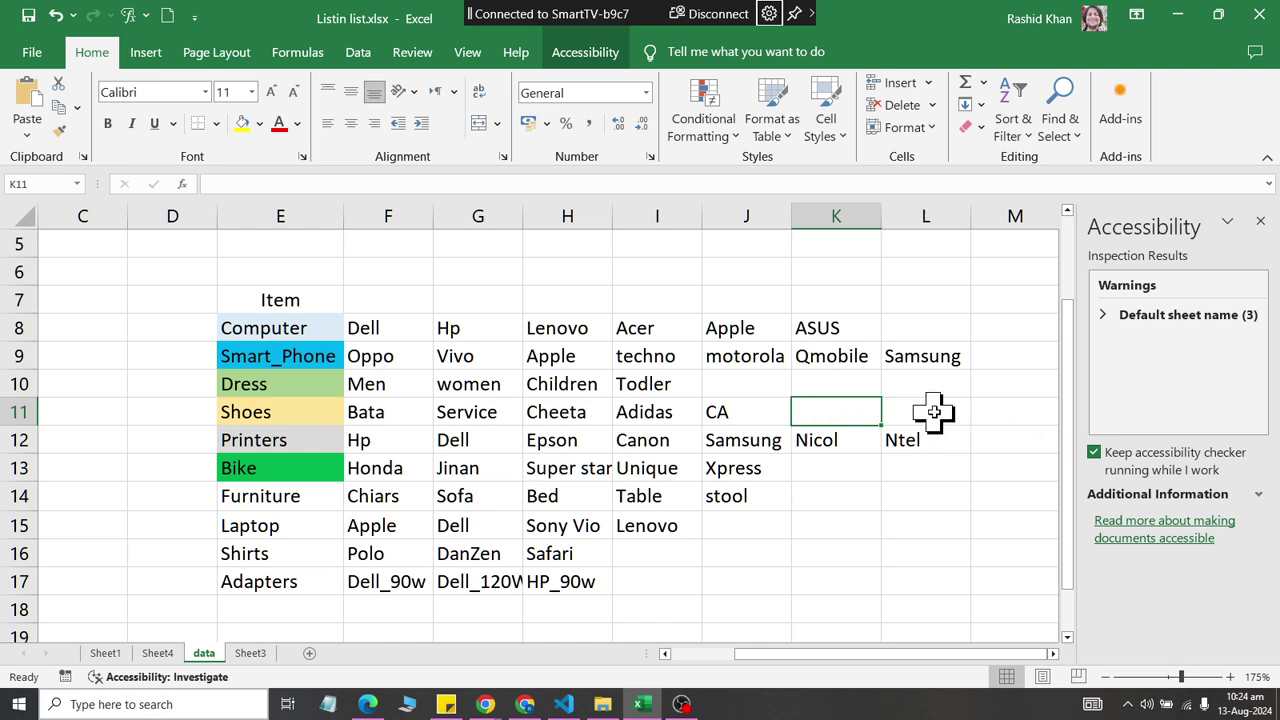
{"action": "type", "text": "ASK"}
{"action": "key", "text": "Return"}
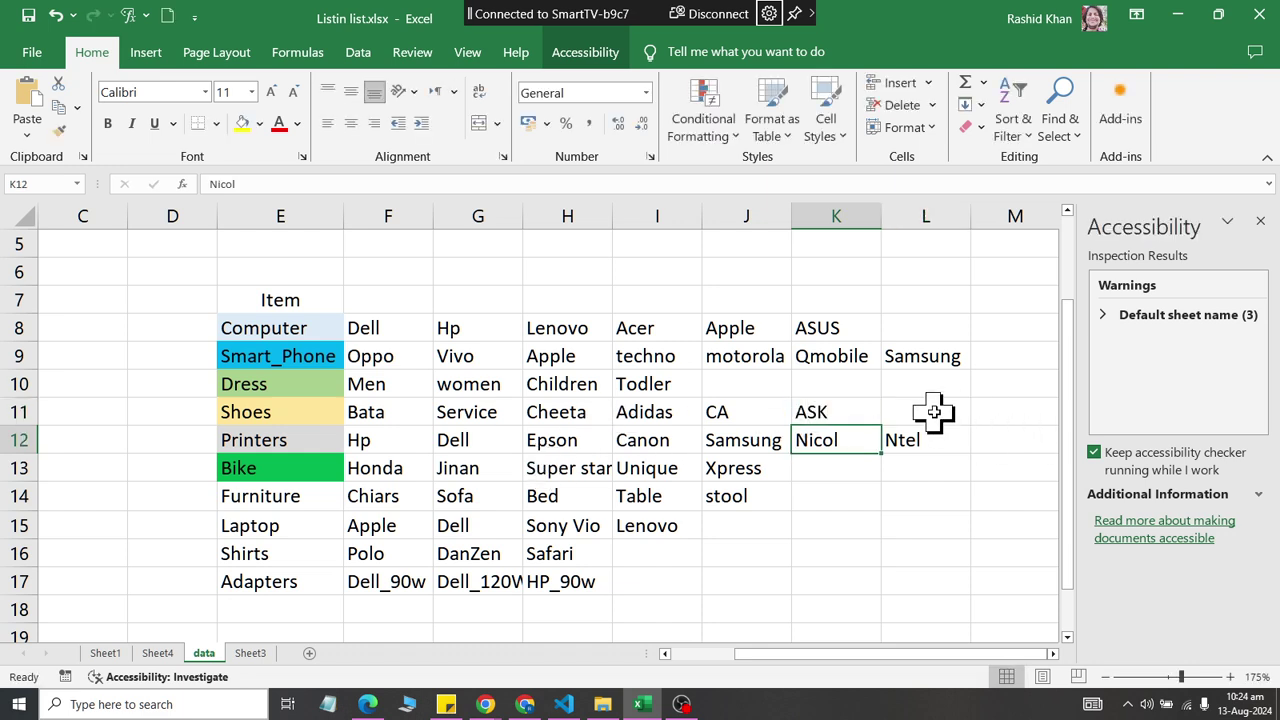
Step: Check whether B6's sub list on Sheet3 offers ASK, leaving B6 unchanged
{"action": "left_click", "coordinate": [250, 652]}
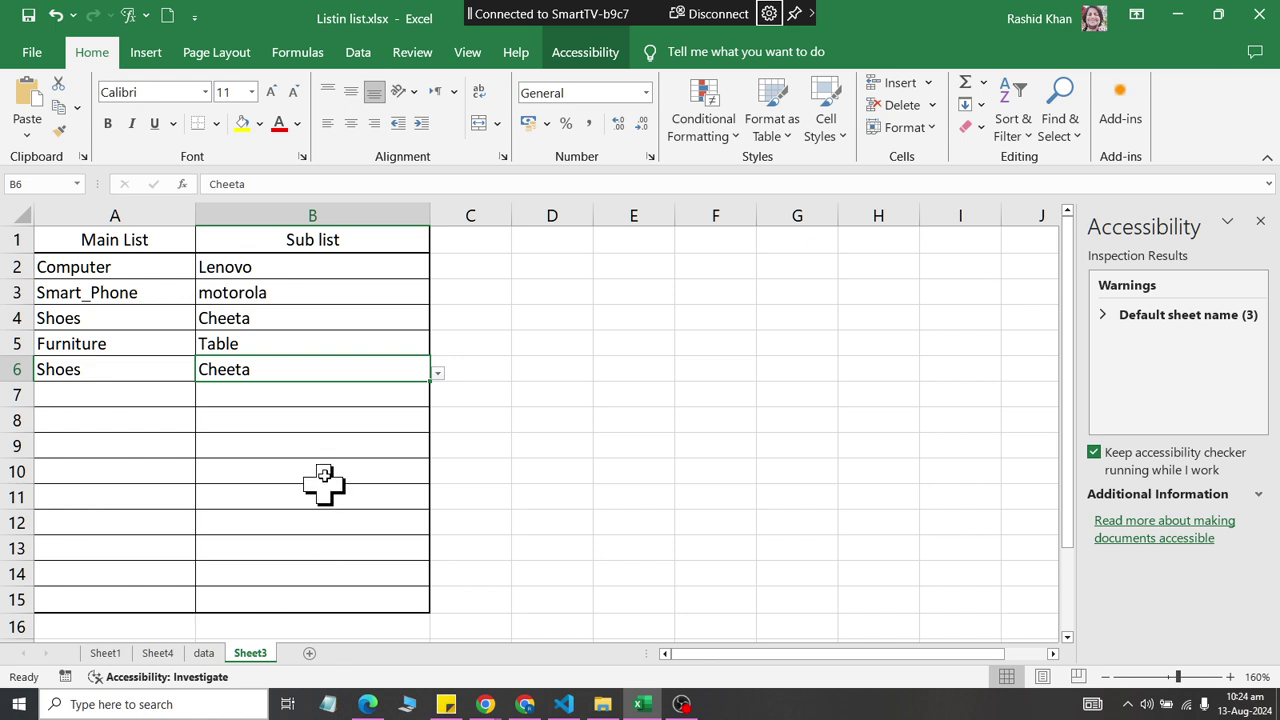
{"action": "left_click", "coordinate": [437, 373]}
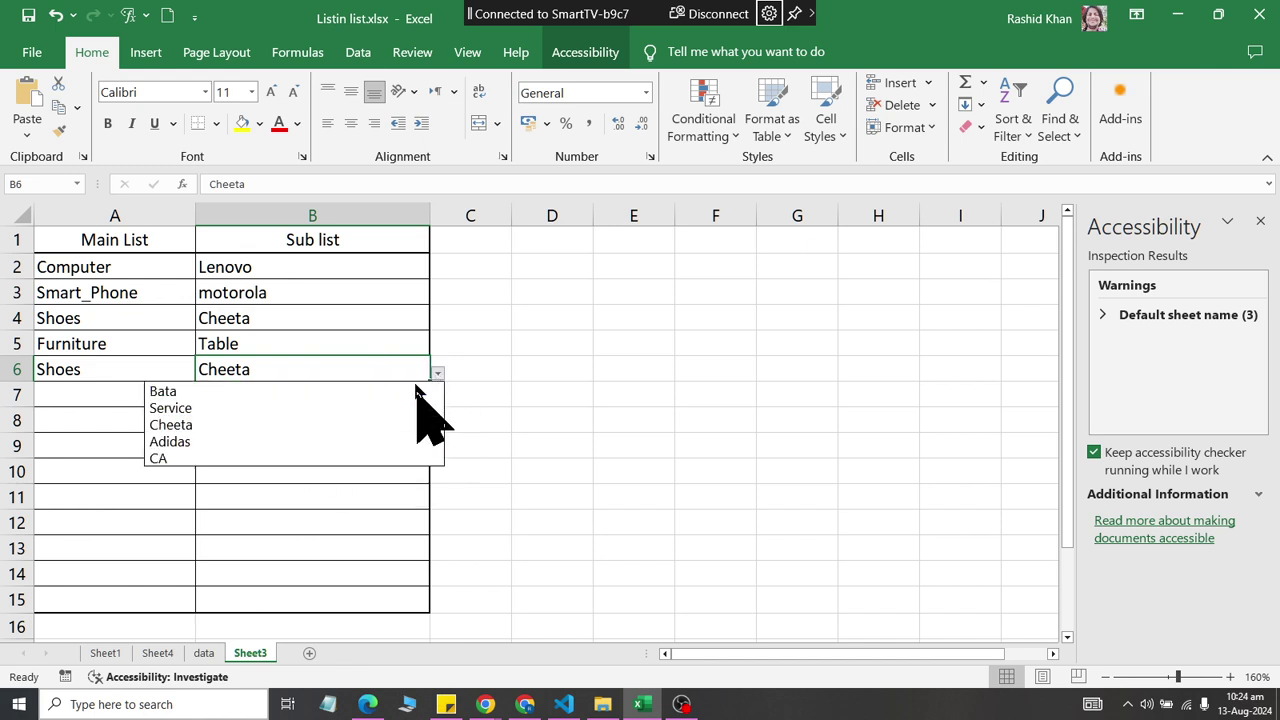
{"action": "left_click", "coordinate": [437, 373]}
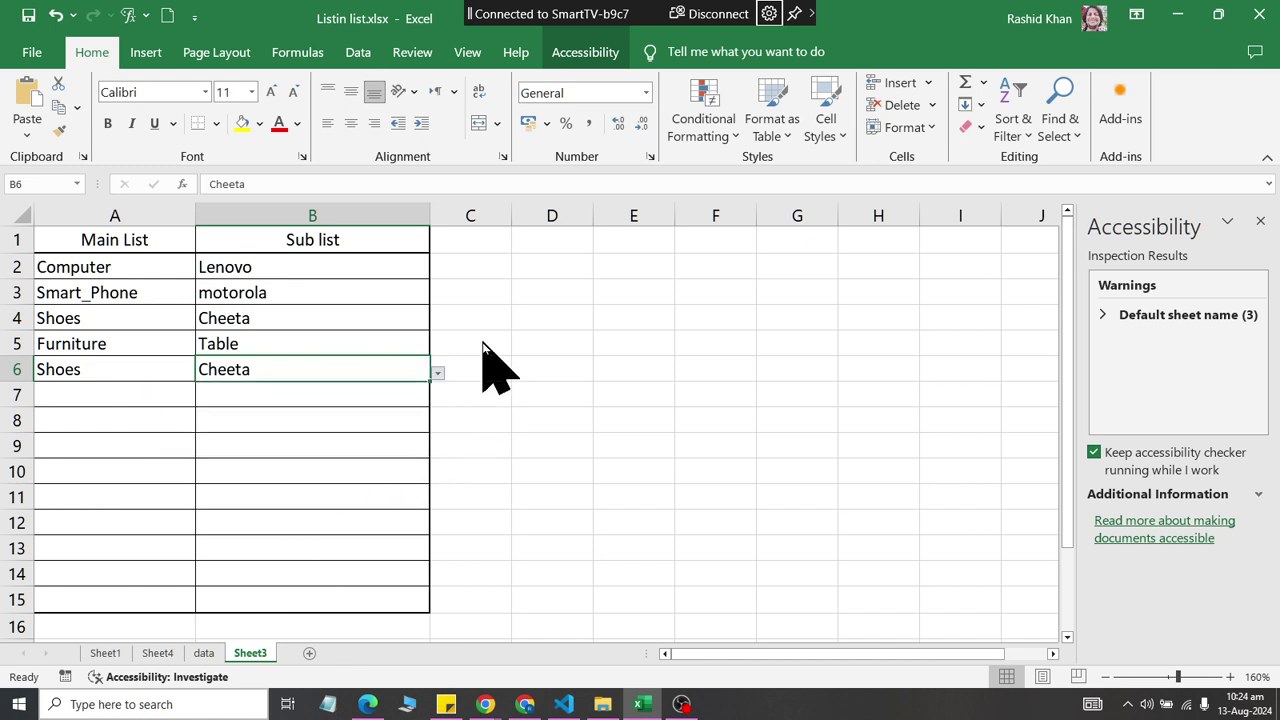
{"action": "left_click", "coordinate": [205, 652]}
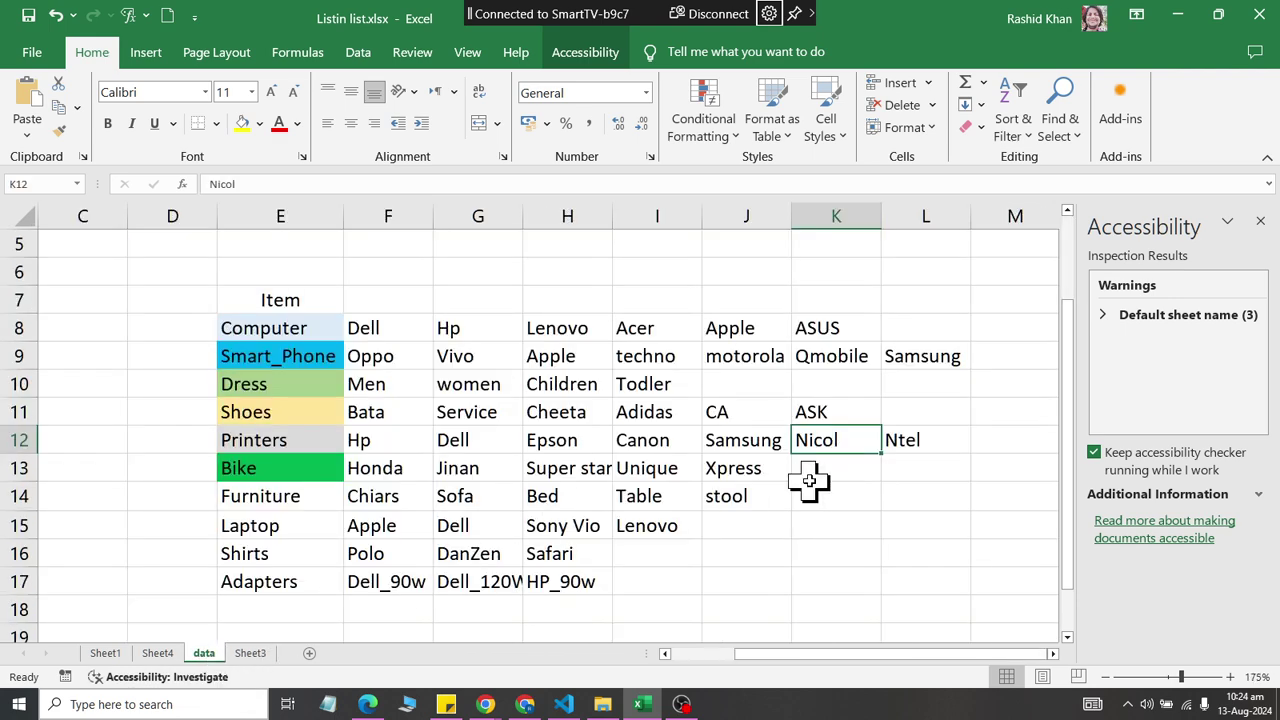
Step: Recreate the Shoes name from E11:K11 by left column, replacing the old definition
{"action": "left_click_drag", "start_coordinate": [861, 410], "coordinate": [294, 412]}
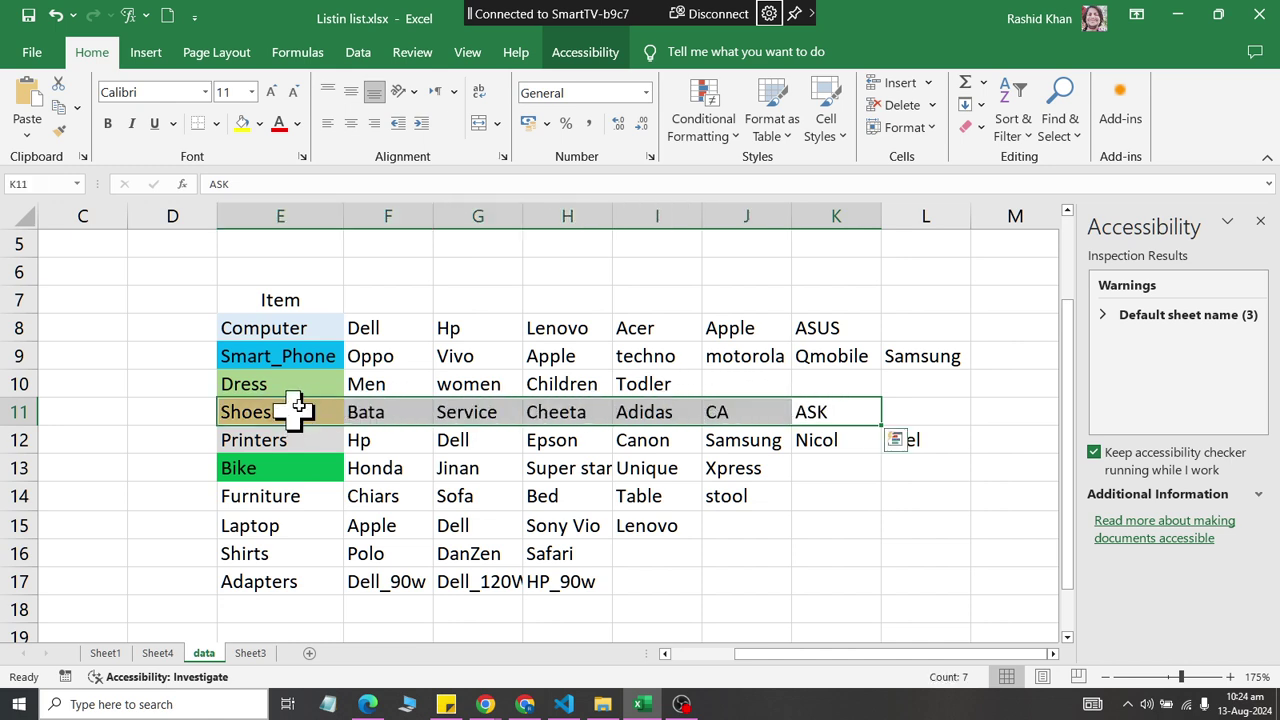
{"action": "left_click", "coordinate": [300, 55]}
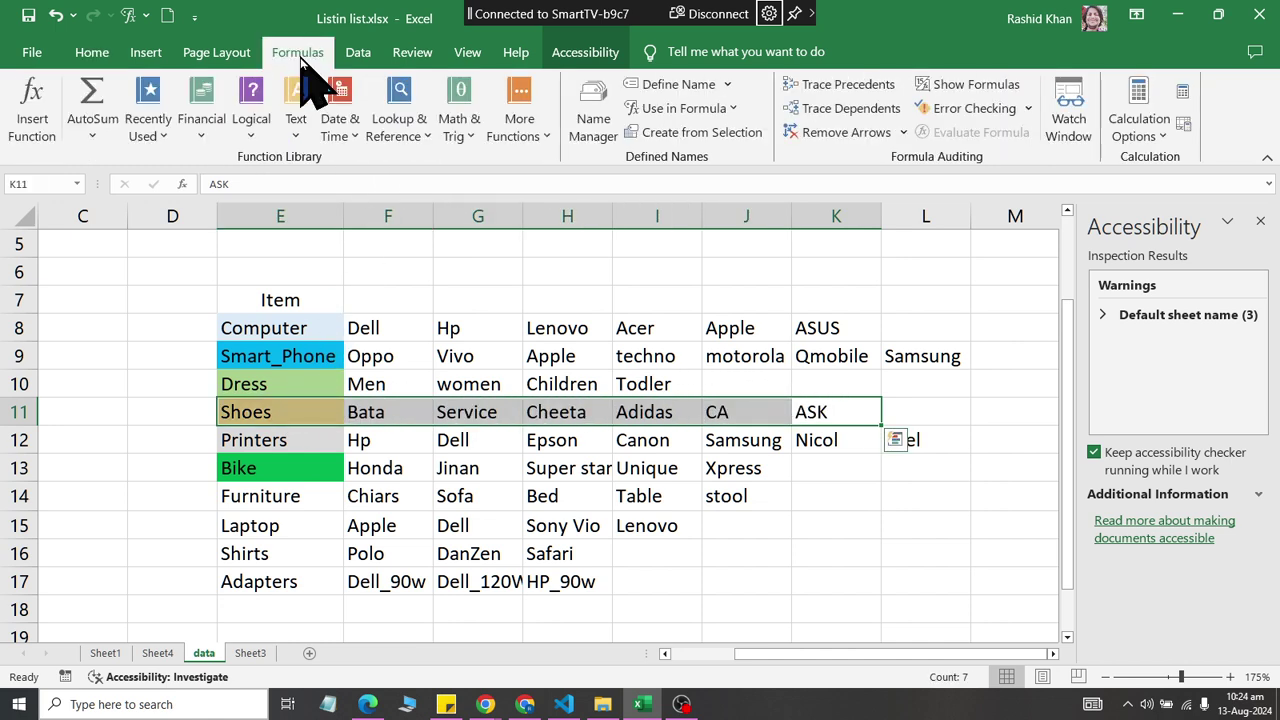
{"action": "left_click", "coordinate": [683, 132]}
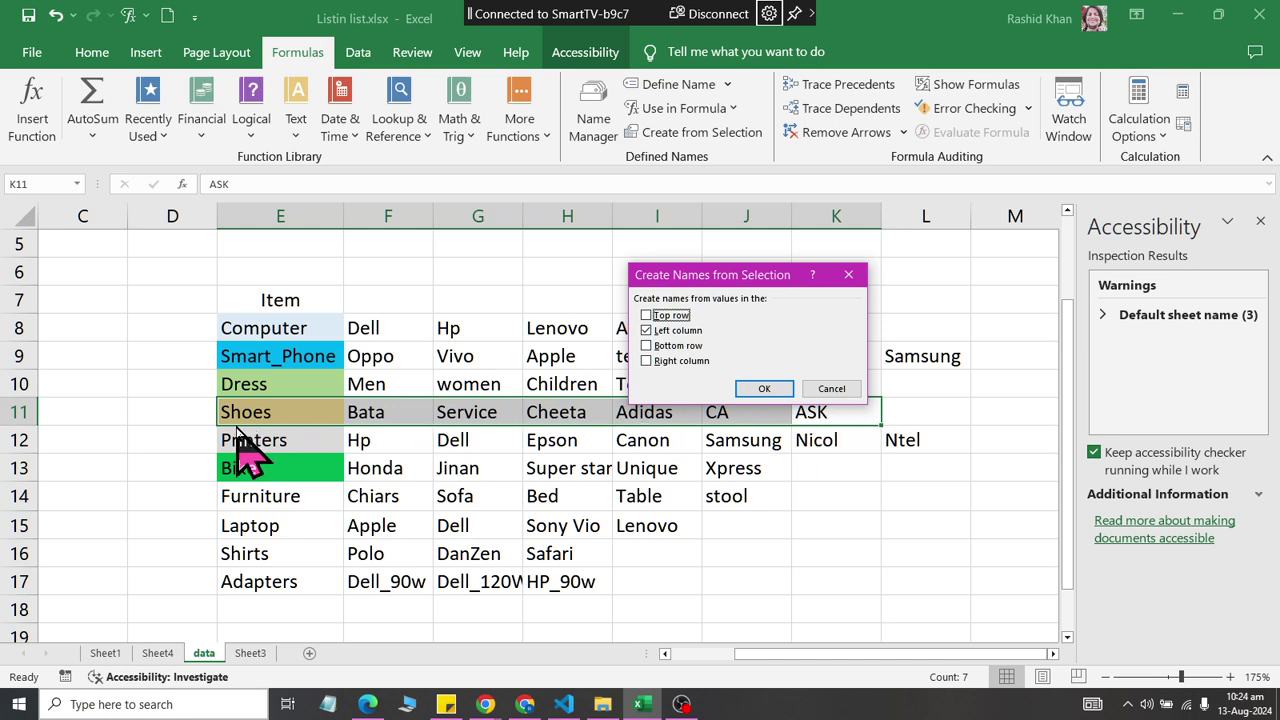
{"action": "left_click", "coordinate": [764, 388]}
{"action": "left_click", "coordinate": [574, 397]}
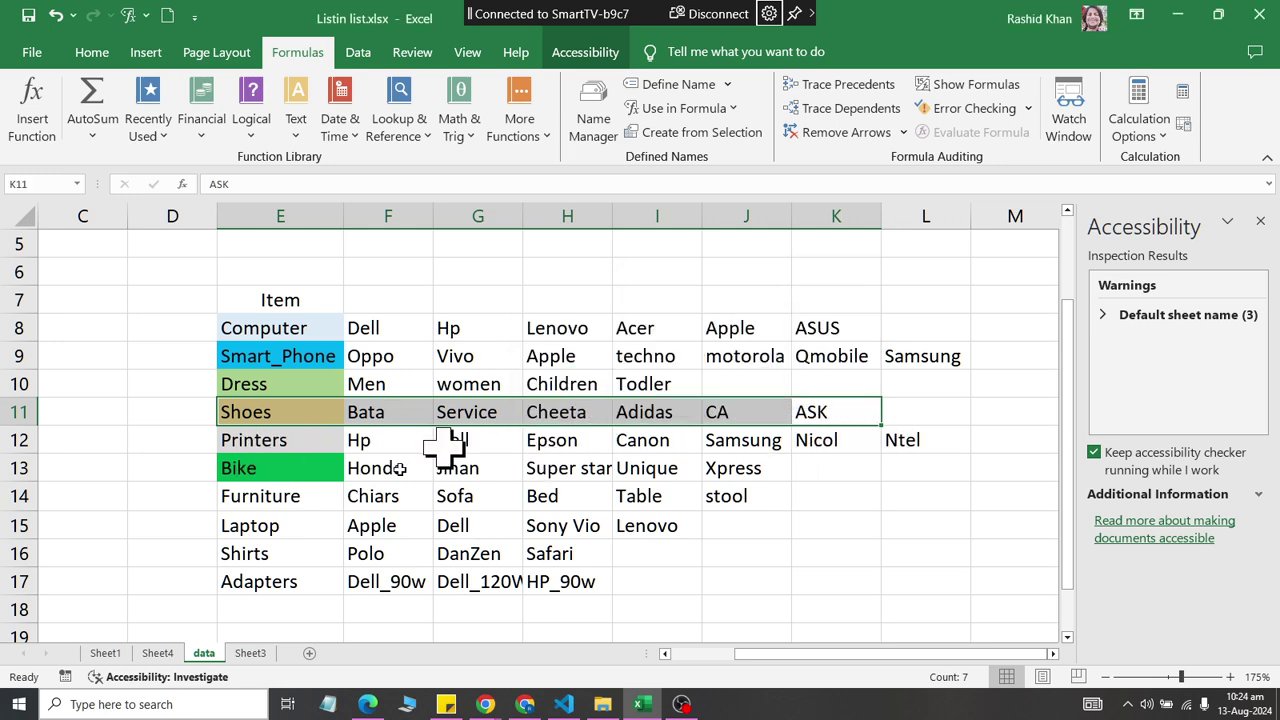
{"action": "left_click", "coordinate": [250, 653]}
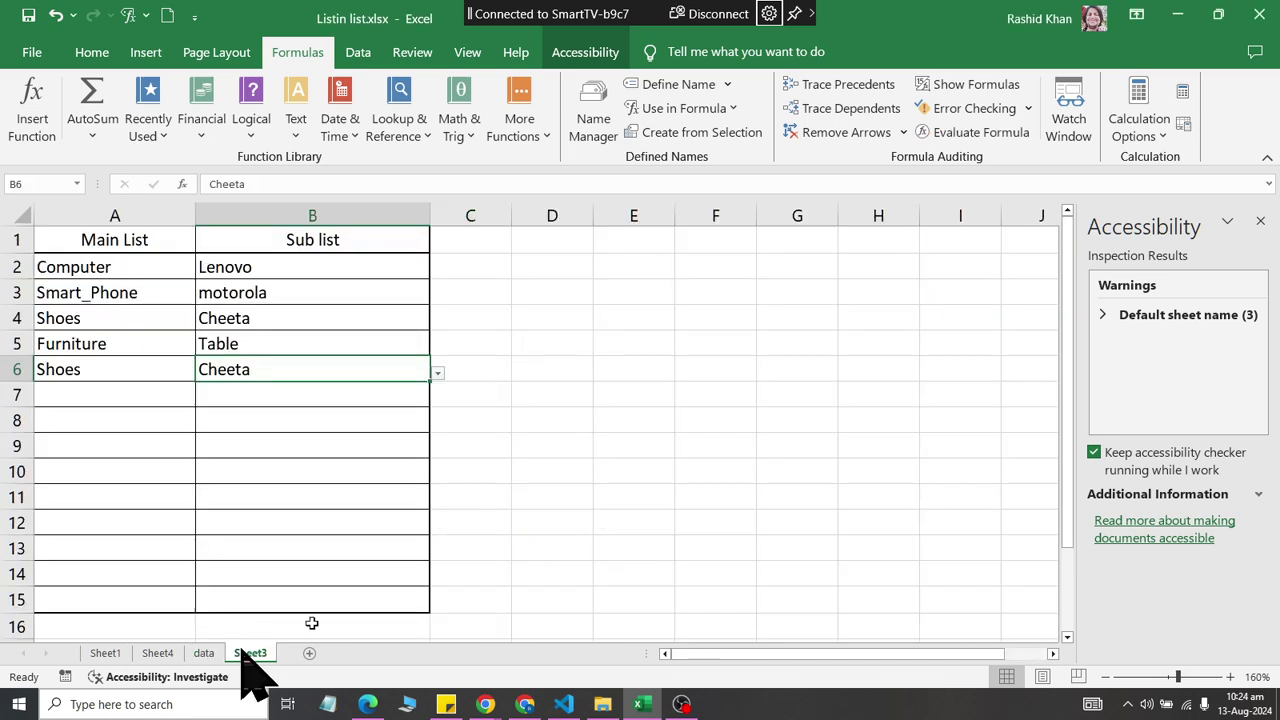
Step: Set B6 on Sheet3 to ASK from the extended Shoes list
{"action": "left_click", "coordinate": [437, 374]}
{"action": "left_click", "coordinate": [403, 476]}
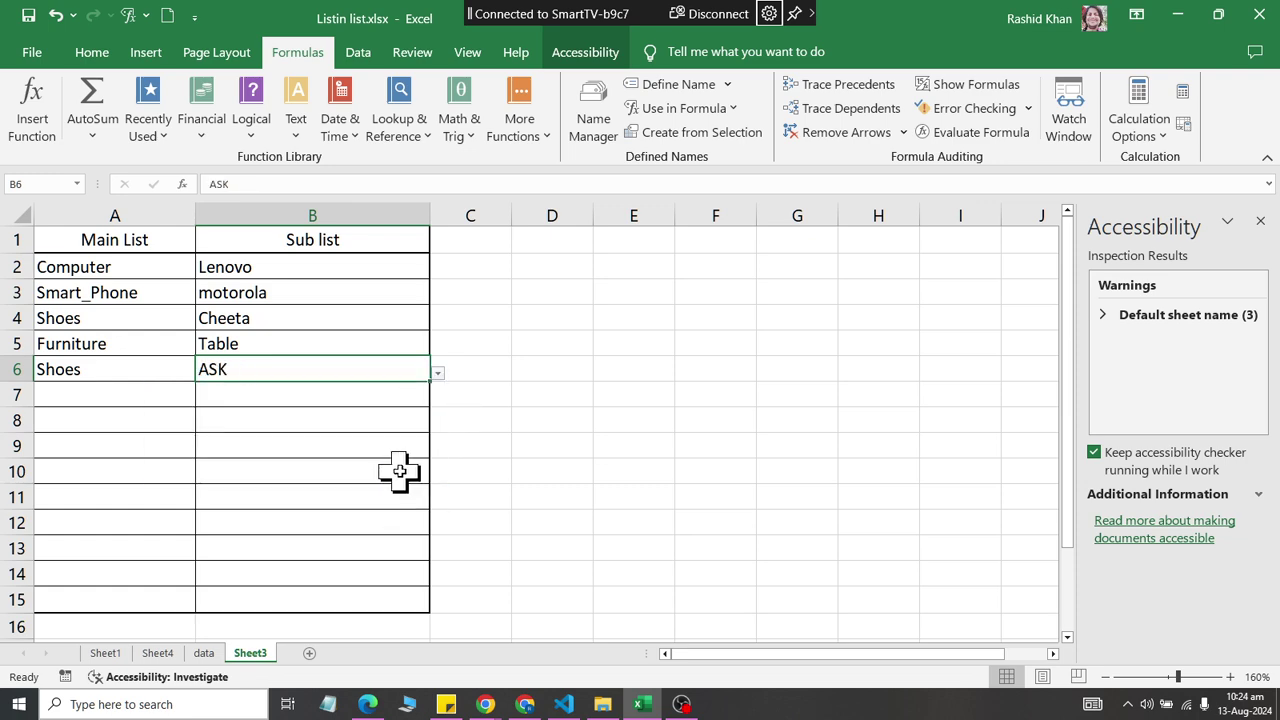
{"action": "left_click", "coordinate": [150, 394]}
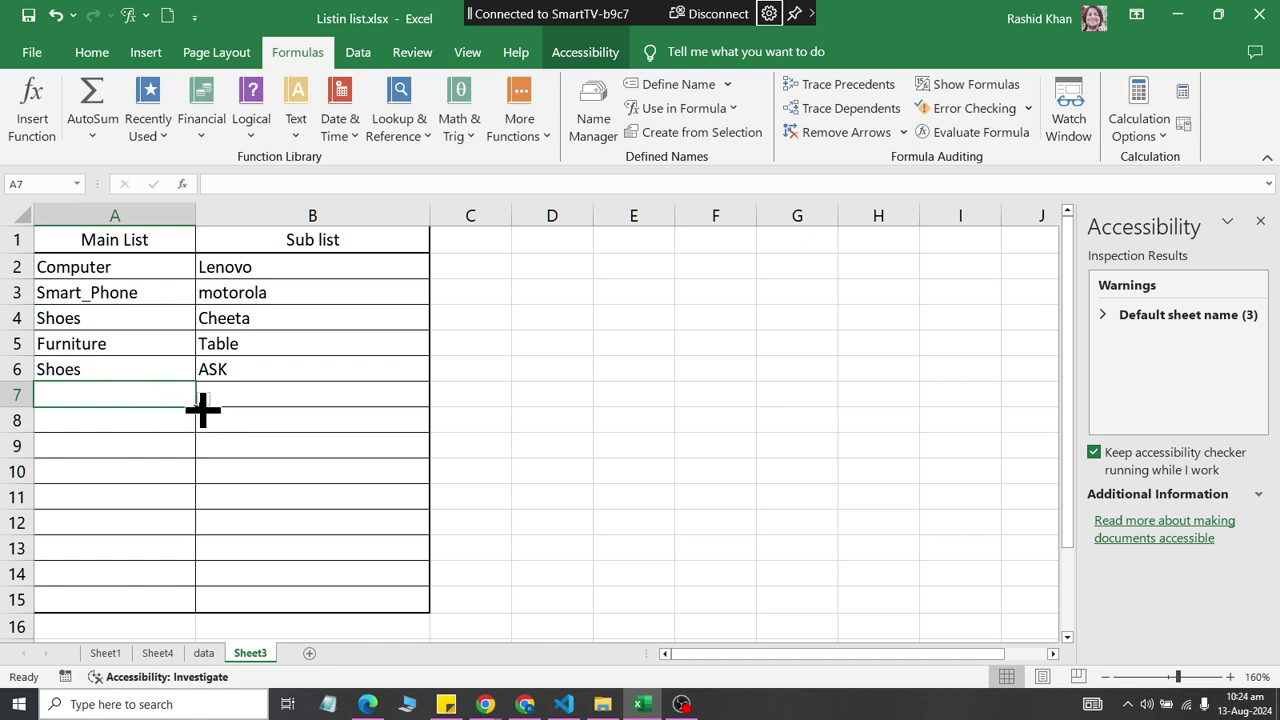
{"action": "left_click", "coordinate": [204, 652]}
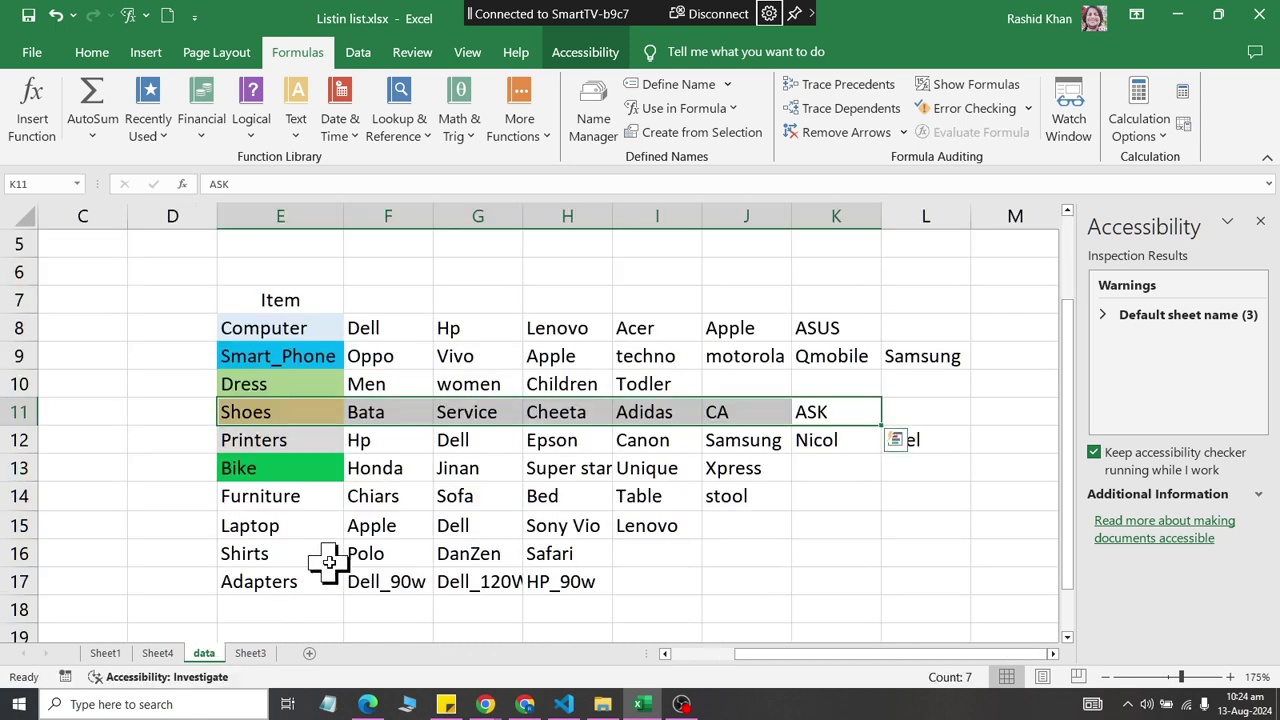
{"action": "left_click", "coordinate": [275, 555]}
{"action": "left_click", "coordinate": [250, 652]}
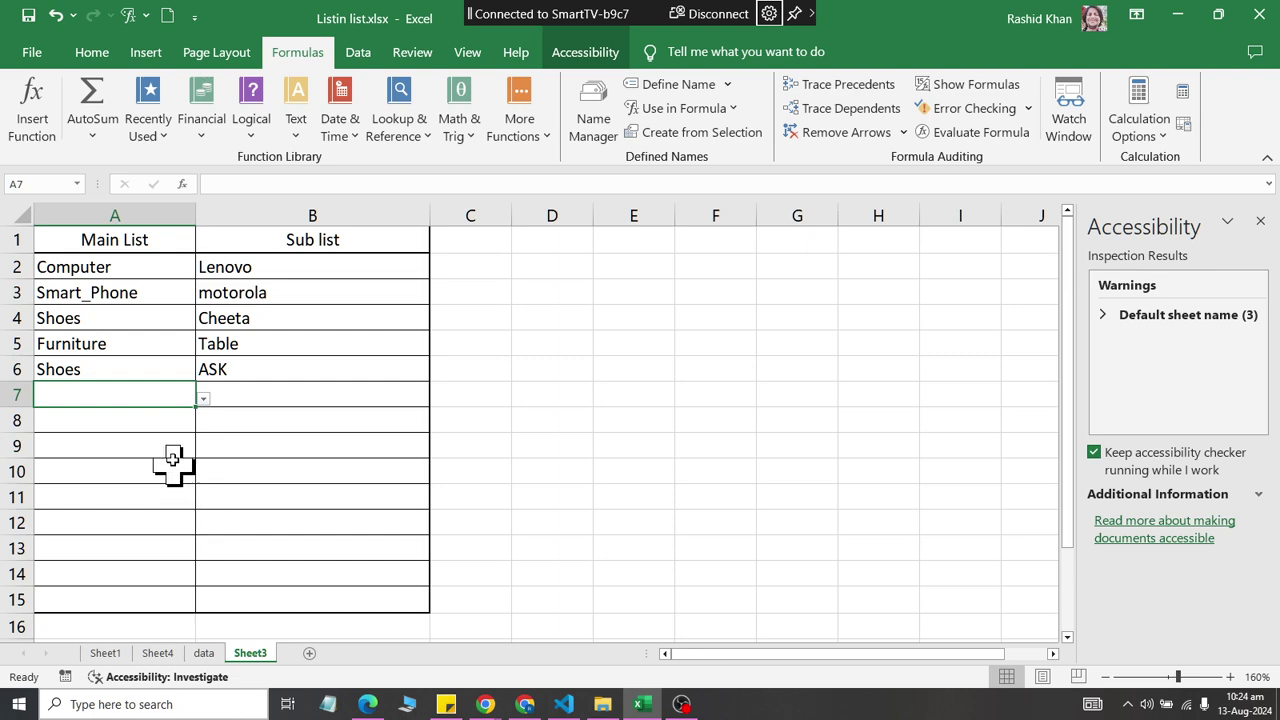
Step: Set A7 to Shirts and view B7's Polo, DanZen and Safari choices
{"action": "left_click", "coordinate": [206, 410]}
{"action": "left_click", "coordinate": [186, 398]}
{"action": "left_click", "coordinate": [203, 399]}
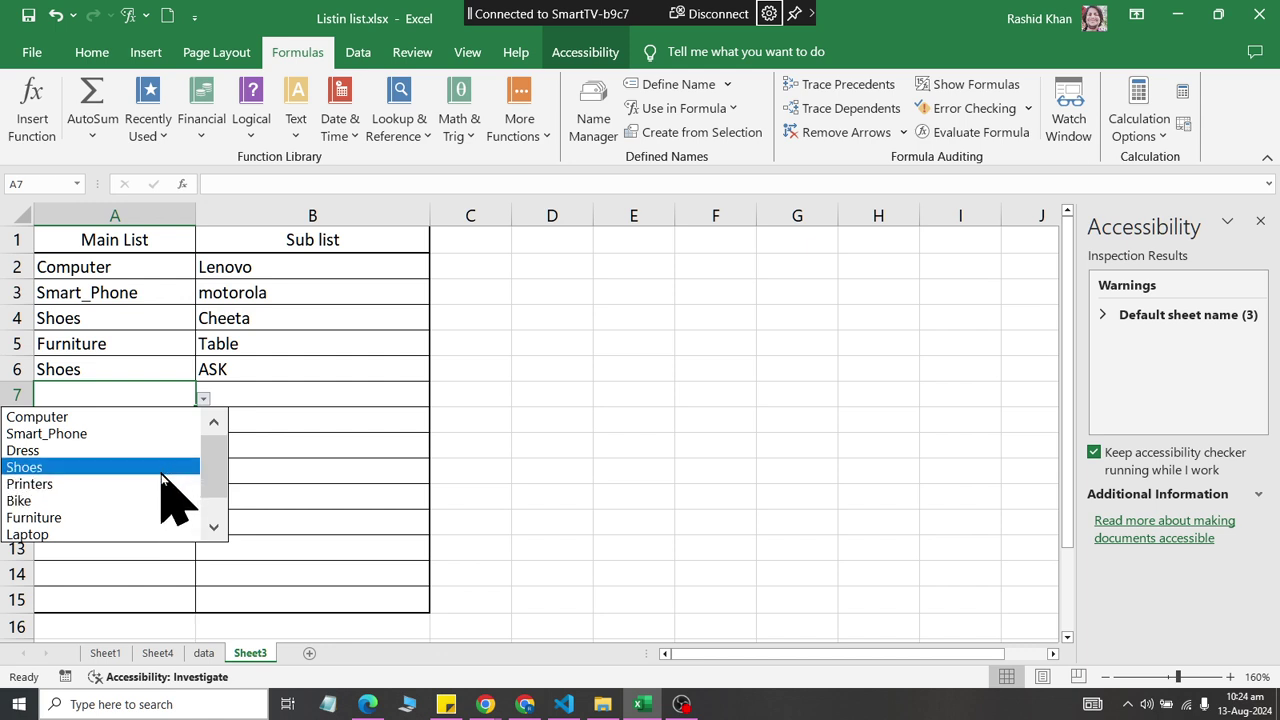
{"action": "left_click_drag", "start_coordinate": [217, 466], "coordinate": [217, 523]}
{"action": "left_click", "coordinate": [150, 517]}
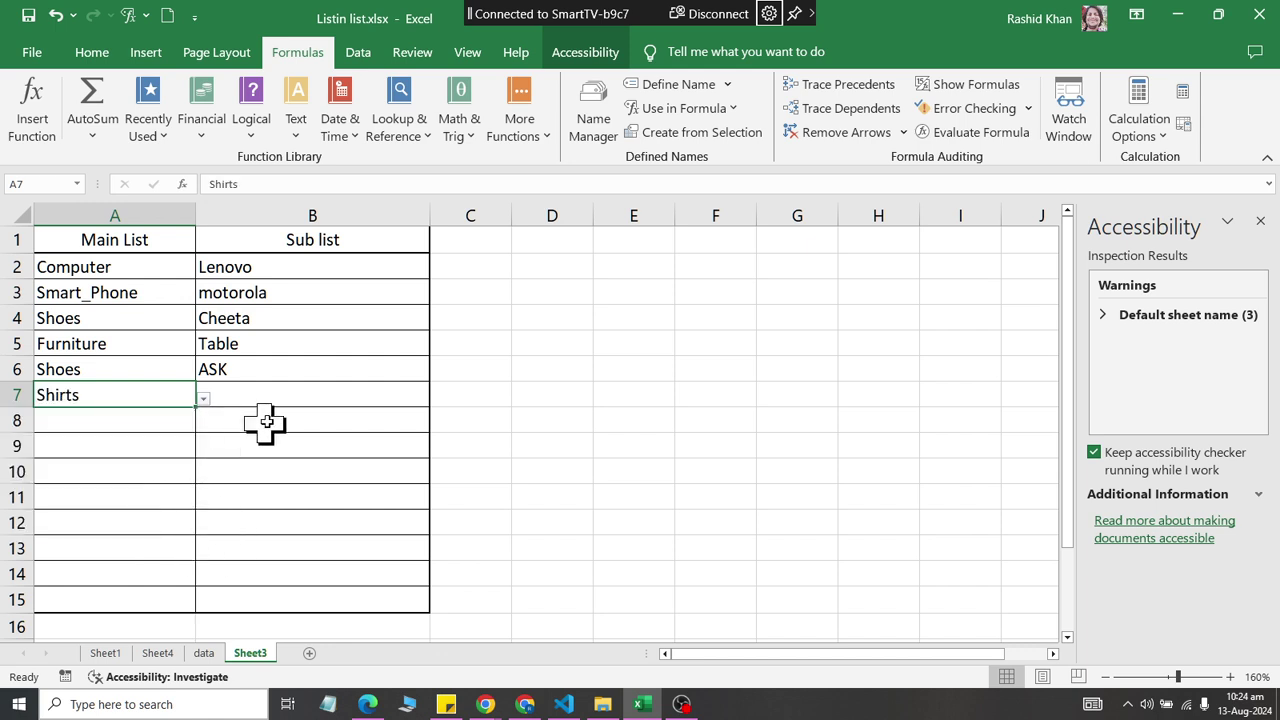
{"action": "left_click", "coordinate": [272, 394]}
{"action": "left_click", "coordinate": [437, 398]}
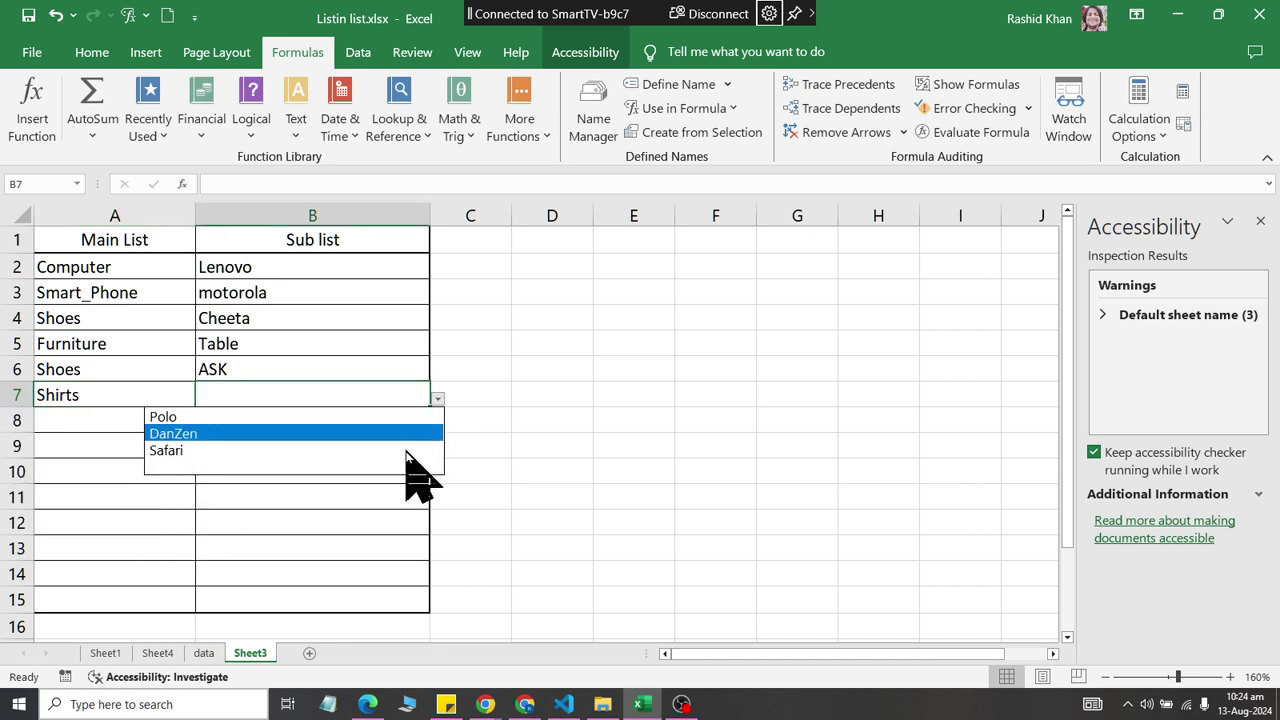
{"action": "key", "text": "Escape"}
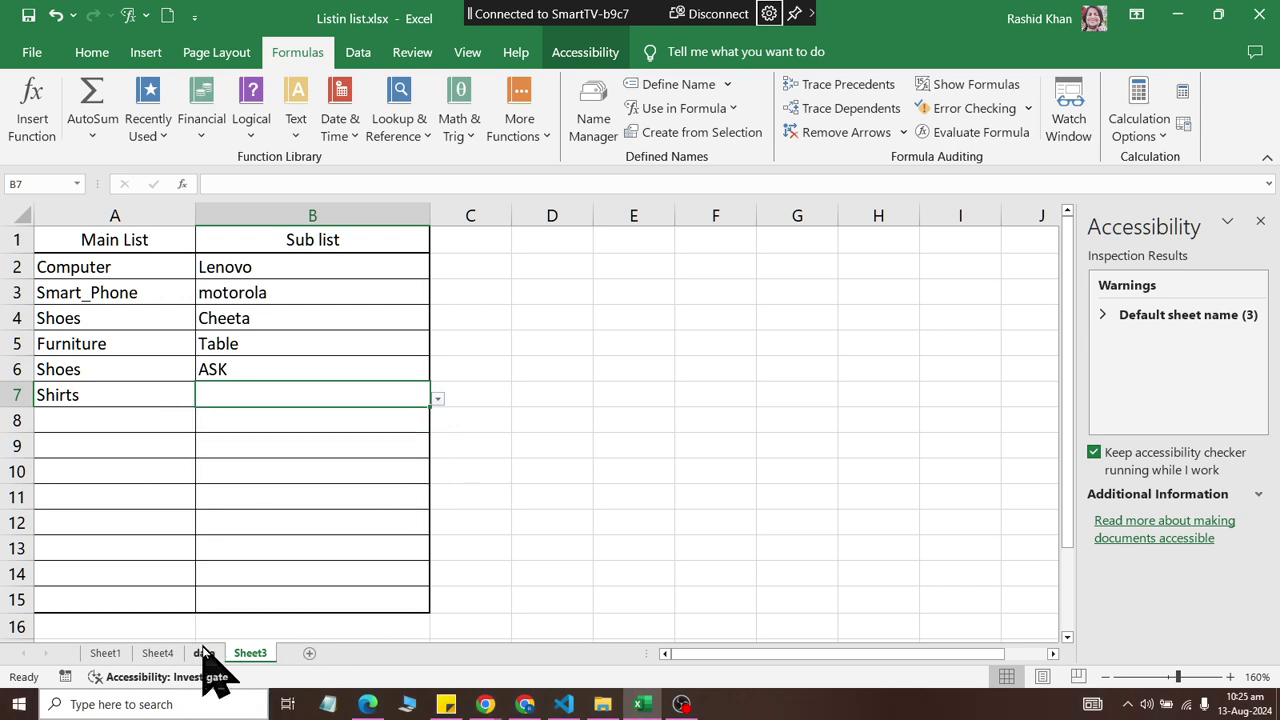
{"action": "left_click", "coordinate": [204, 653]}
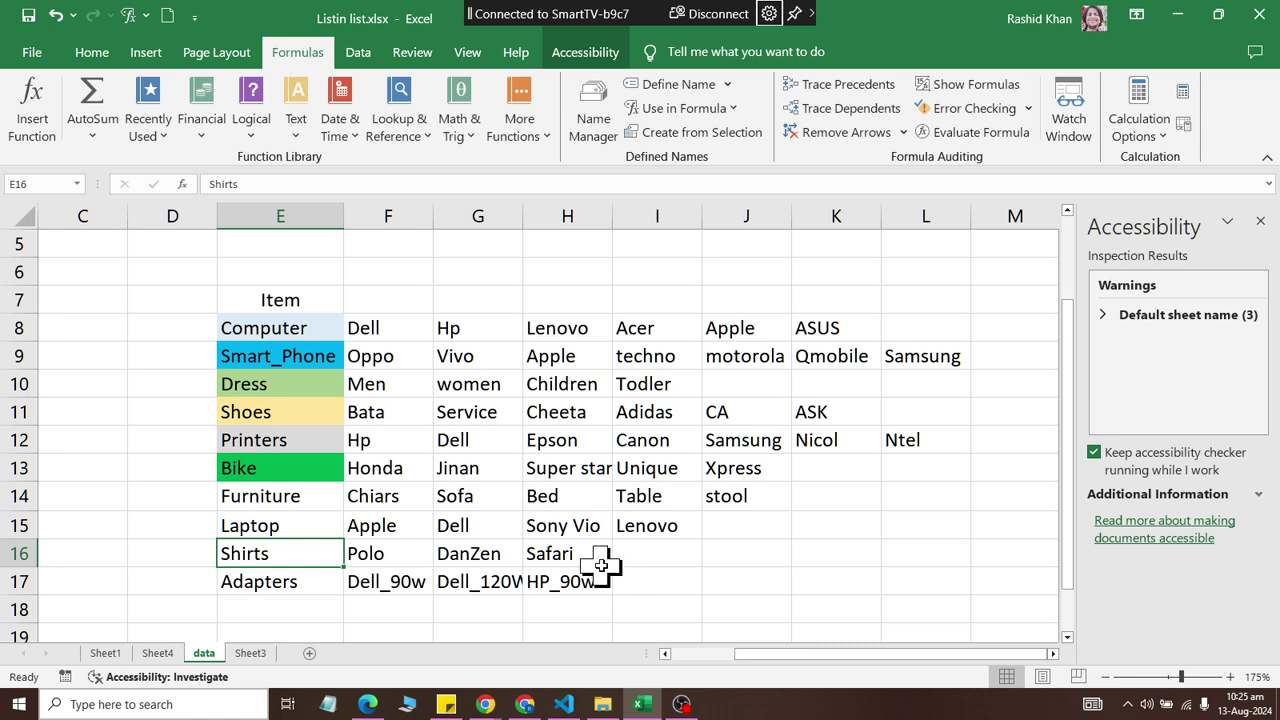
Step: Delete the empty cells I16:L16 in the Shirts row, shifting cells left
{"action": "left_click_drag", "start_coordinate": [645, 553], "coordinate": [905, 548]}
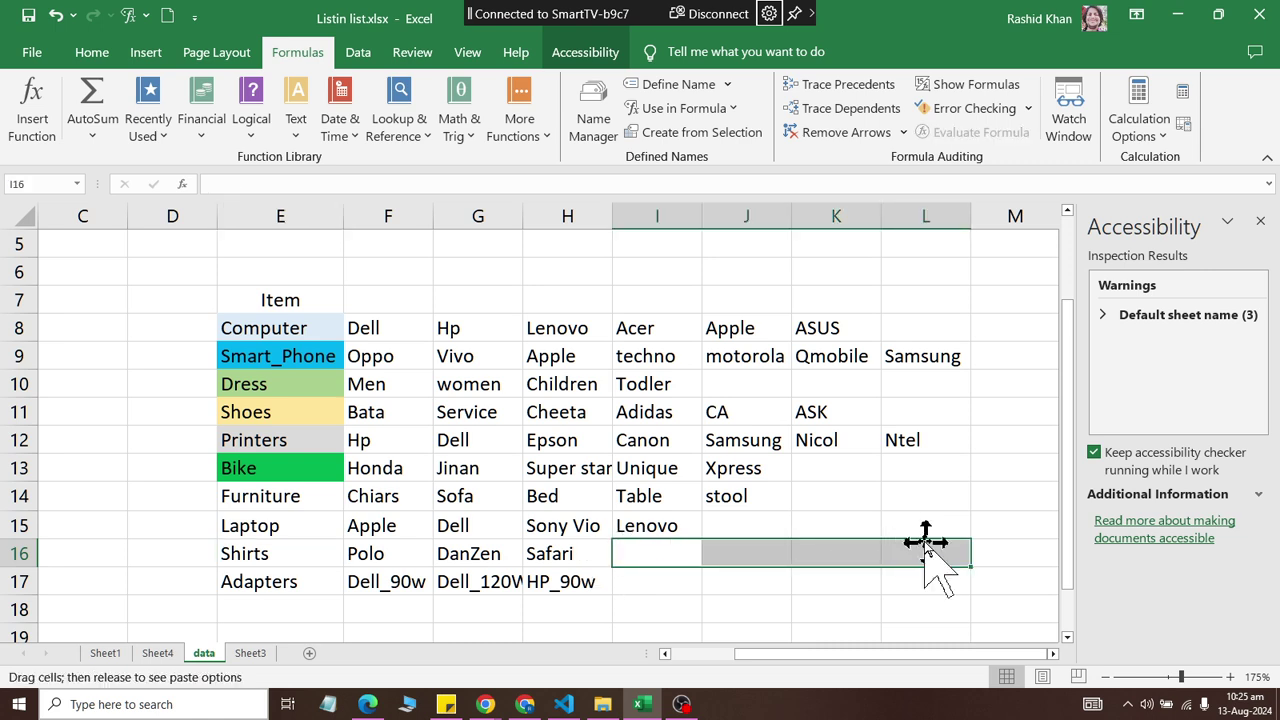
{"action": "left_click", "coordinate": [91, 52]}
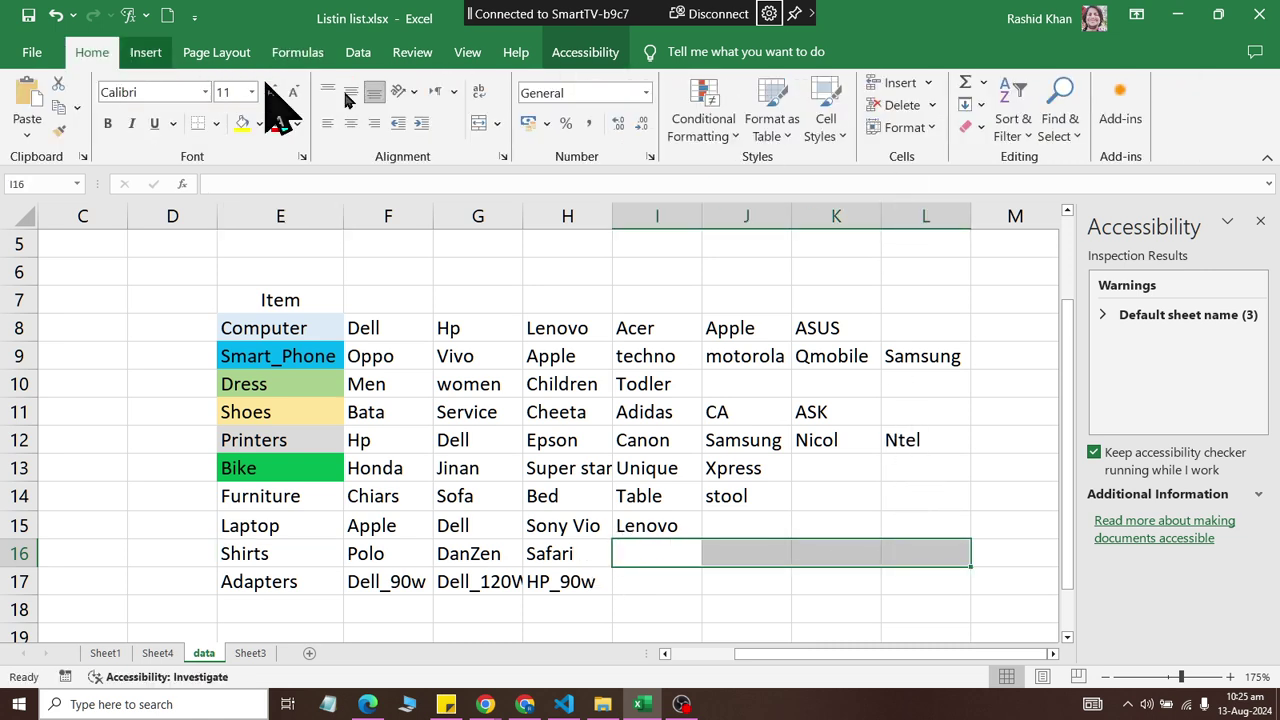
{"action": "left_click", "coordinate": [922, 105]}
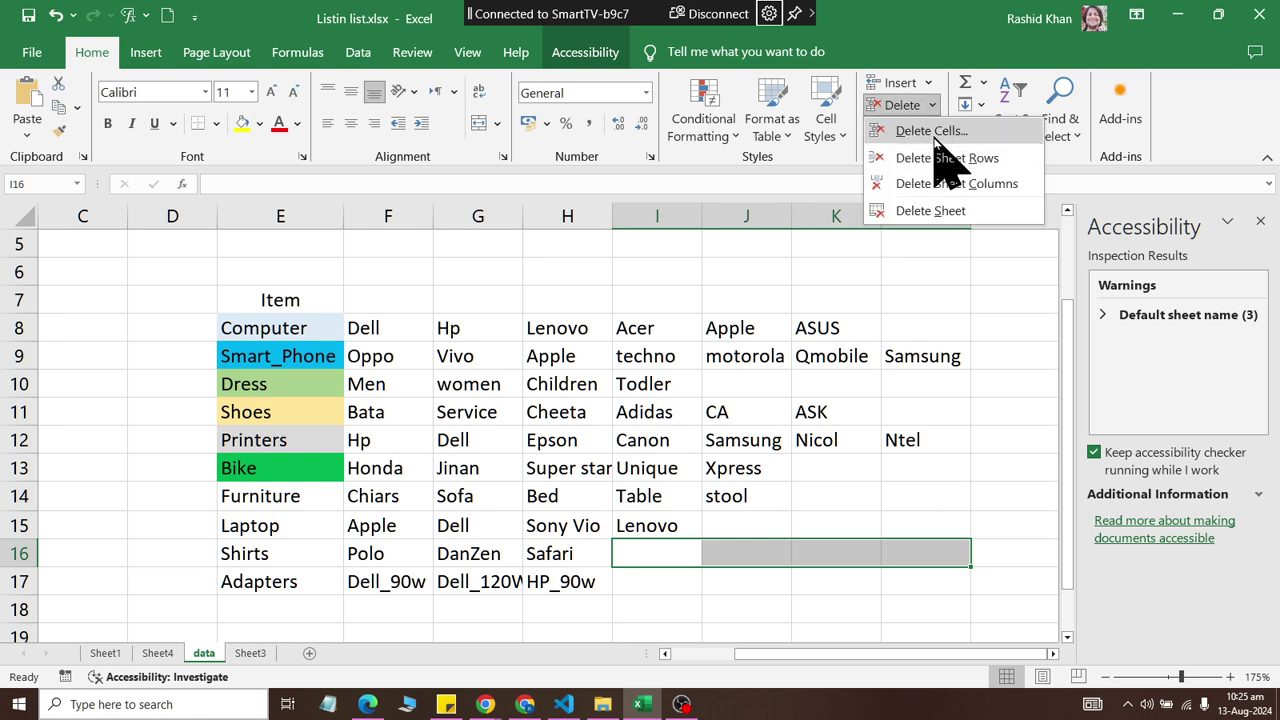
{"action": "left_click", "coordinate": [935, 135]}
{"action": "left_click", "coordinate": [703, 437]}
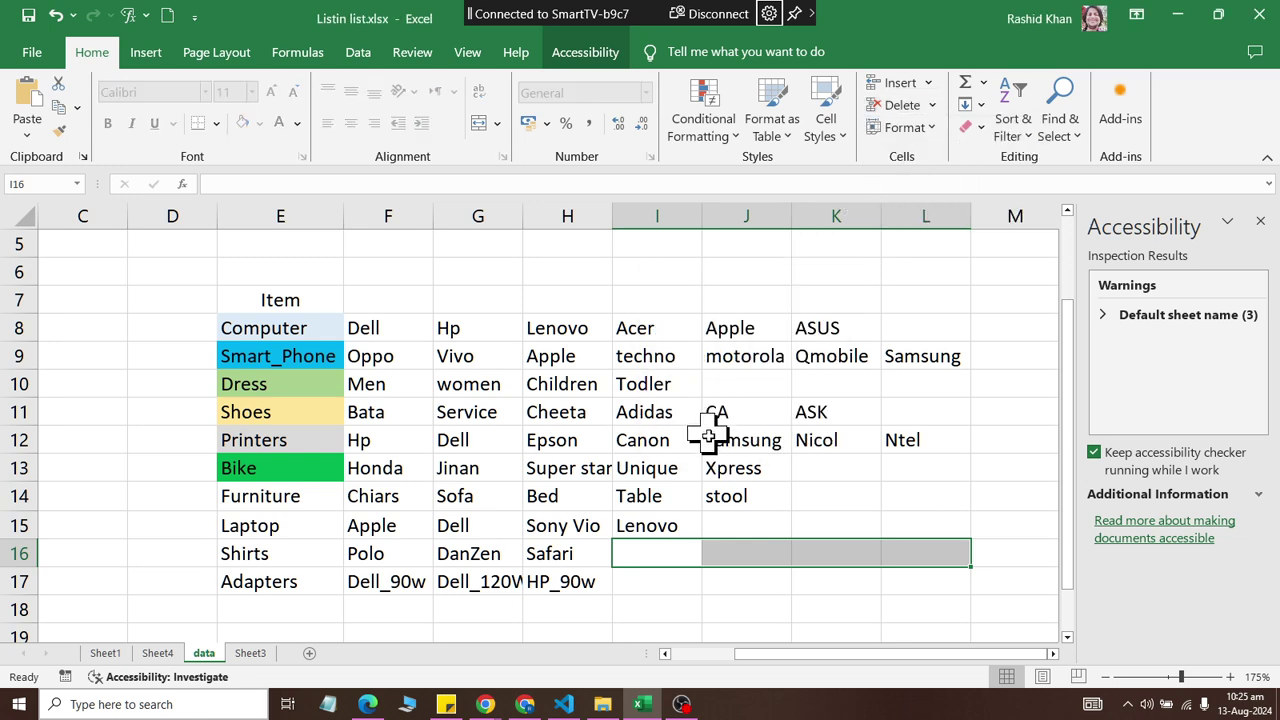
{"action": "left_click", "coordinate": [460, 583]}
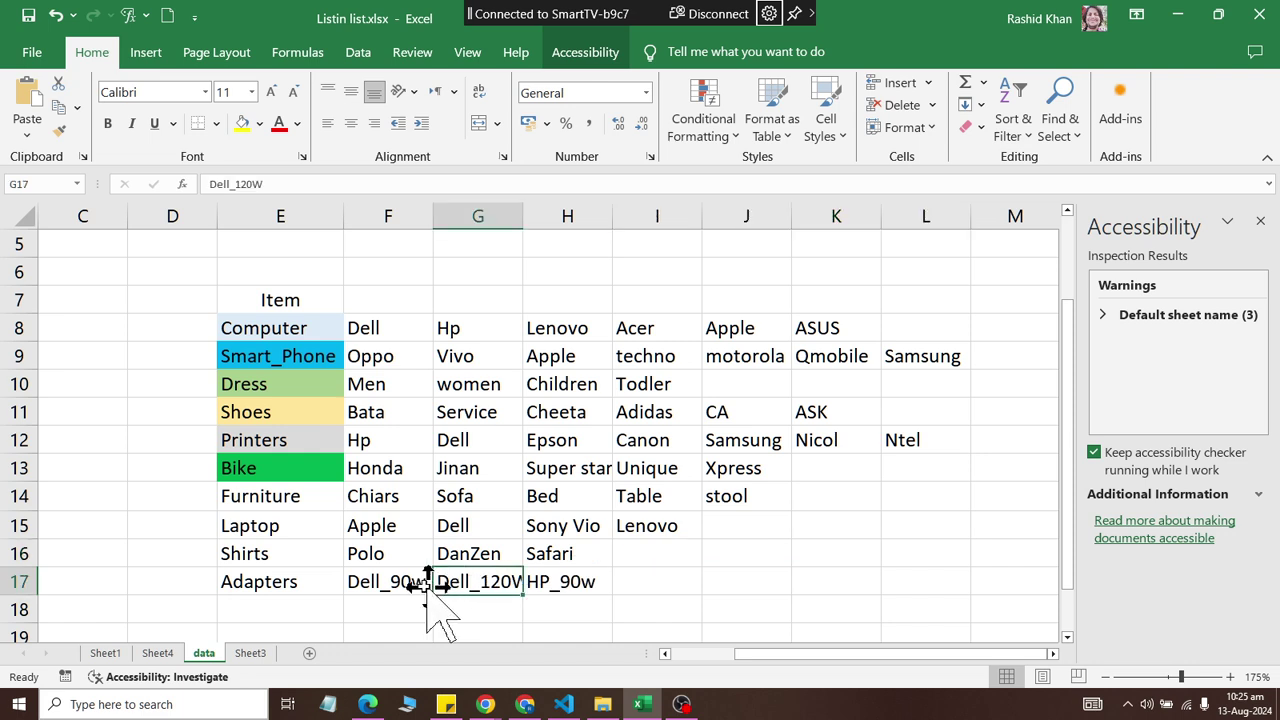
Step: Check B7's Shirts sub list on Sheet3
{"action": "left_click", "coordinate": [242, 653]}
{"action": "left_click", "coordinate": [437, 399]}
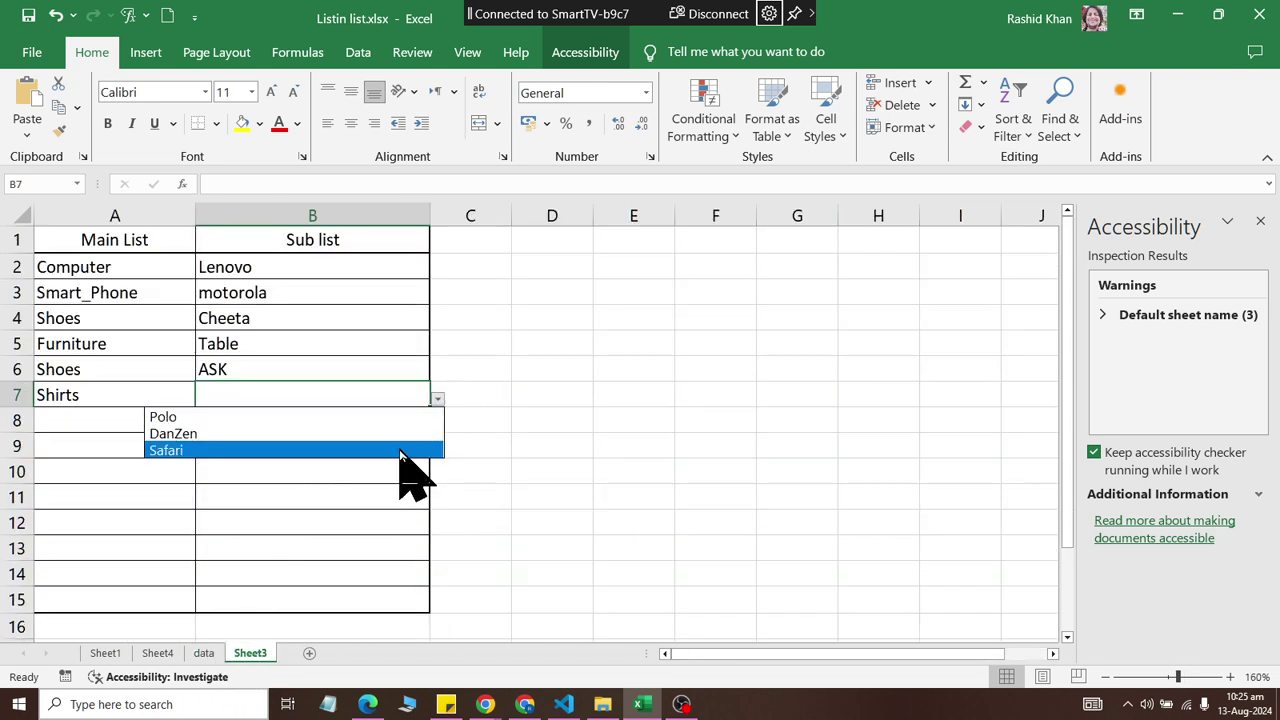
{"action": "left_click", "coordinate": [214, 655]}
{"action": "left_click", "coordinate": [214, 655]}
Step: Enter DJ in cell I16 and check whether B7's sub list shows it
{"action": "left_click", "coordinate": [650, 553]}
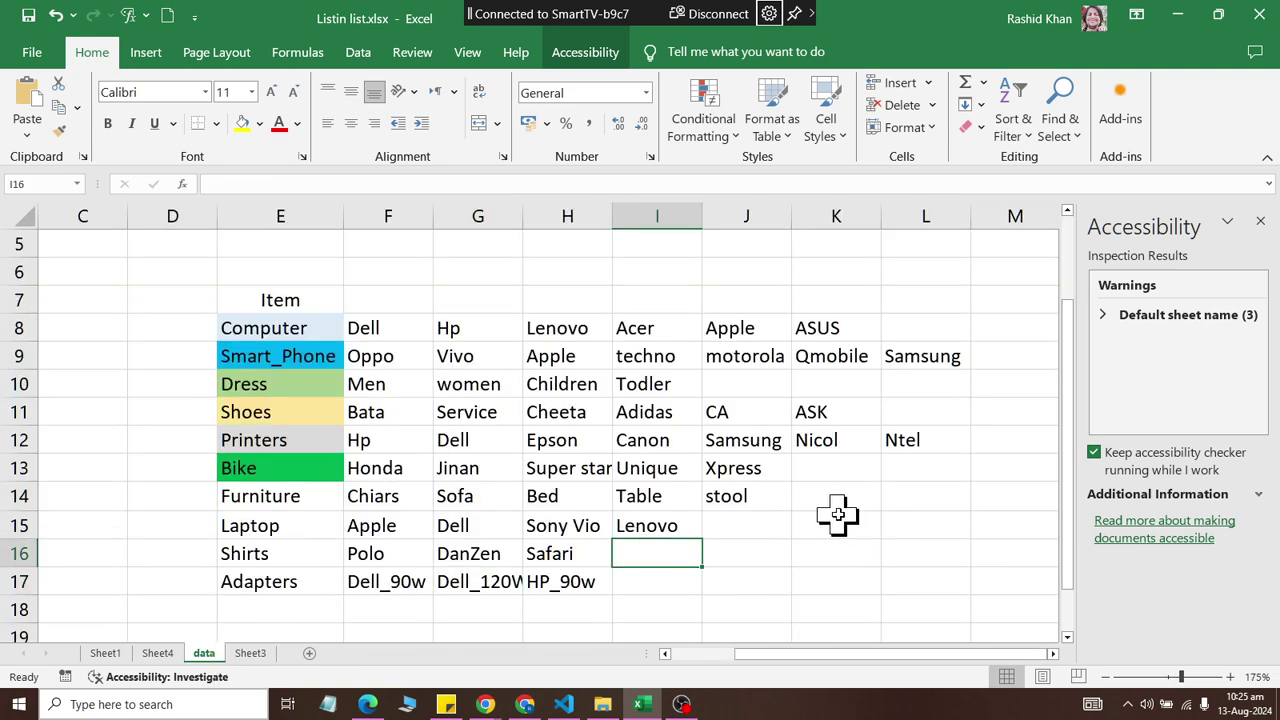
{"action": "type", "text": "DJ"}
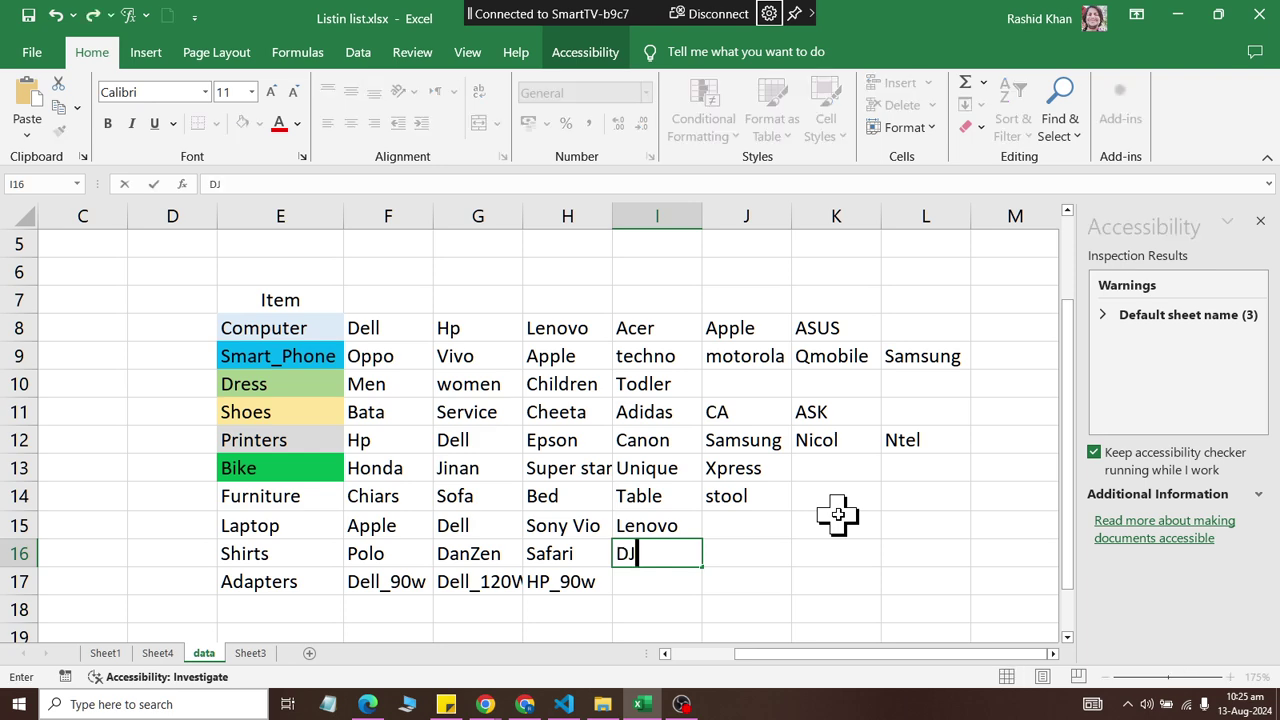
{"action": "key", "text": "Return"}
{"action": "left_click", "coordinate": [245, 652]}
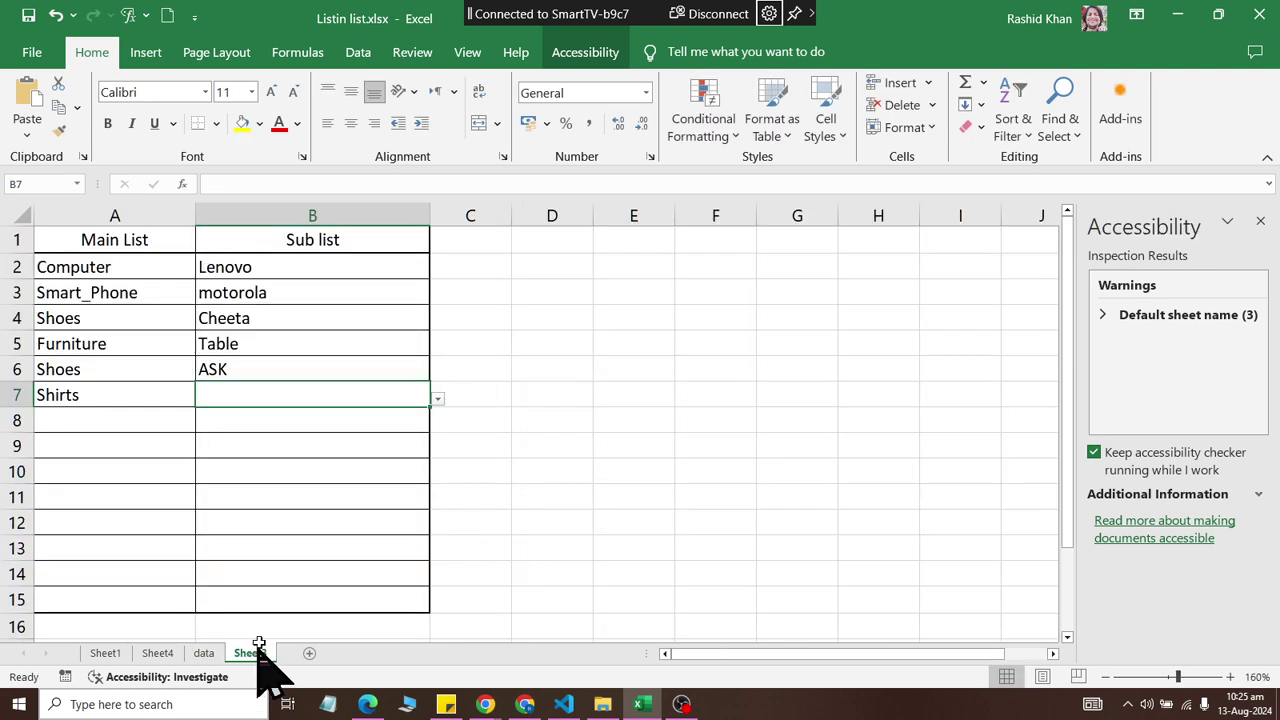
{"action": "left_click", "coordinate": [437, 399]}
{"action": "left_click", "coordinate": [195, 664]}
{"action": "left_click", "coordinate": [203, 652]}
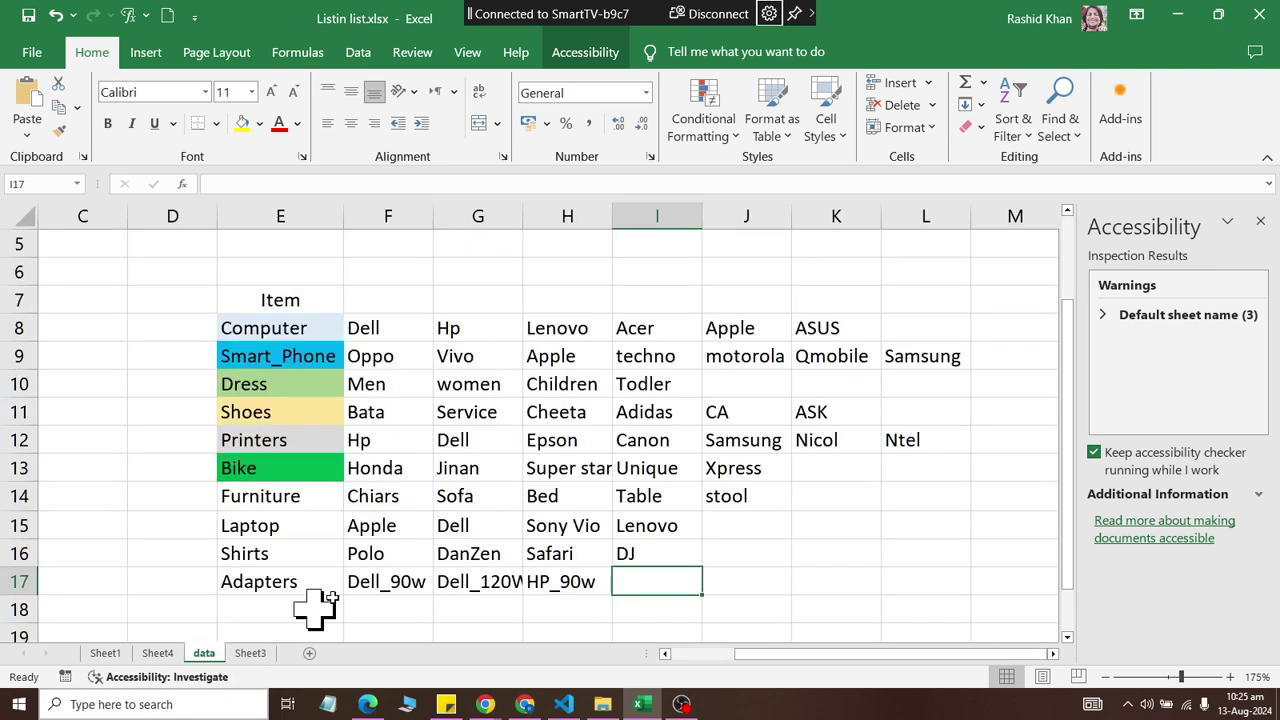
Step: Recreate the Shirts name from E16:I16 by left column, replacing the old definition
{"action": "left_click_drag", "start_coordinate": [651, 563], "coordinate": [245, 563]}
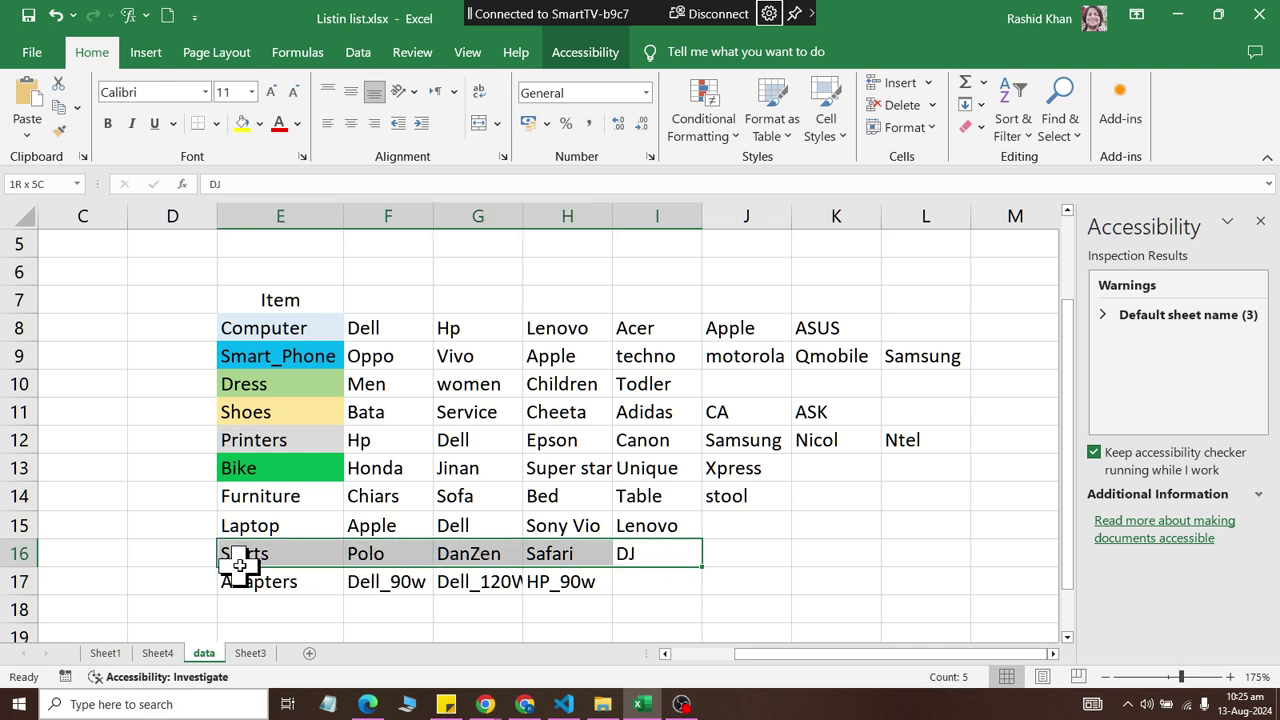
{"action": "left_click", "coordinate": [318, 52]}
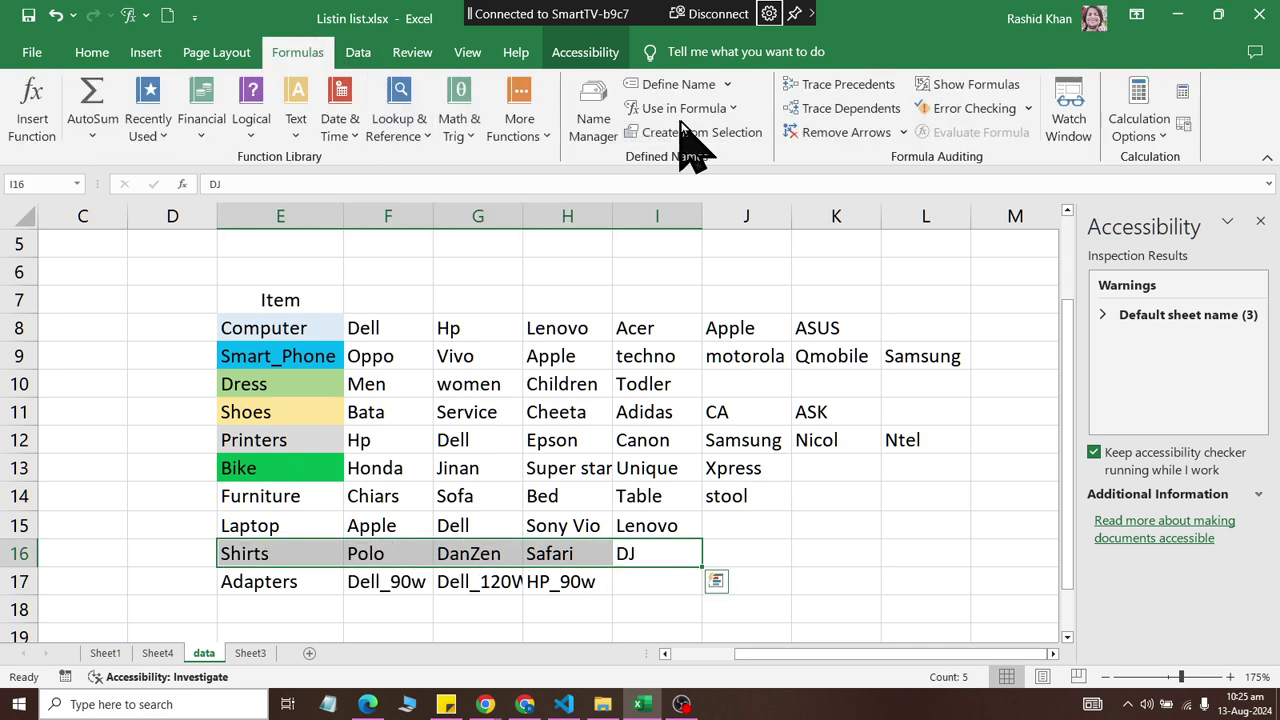
{"action": "left_click", "coordinate": [720, 145]}
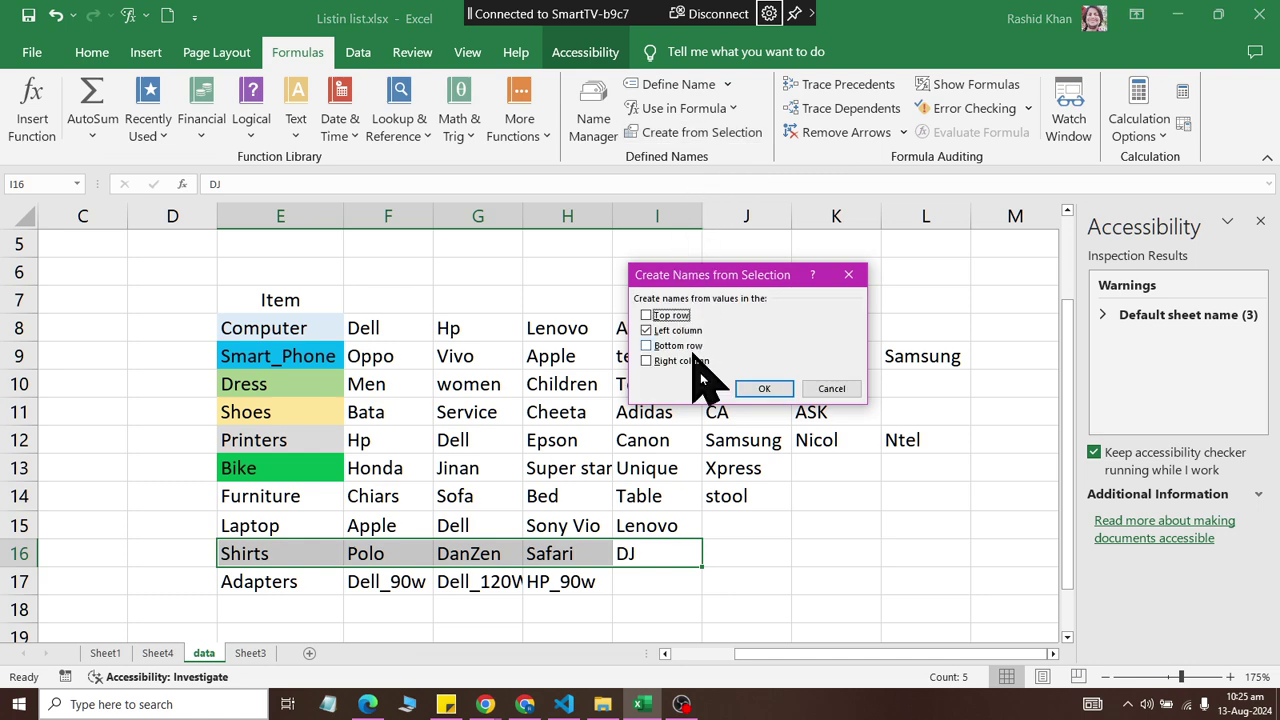
{"action": "left_click", "coordinate": [745, 383]}
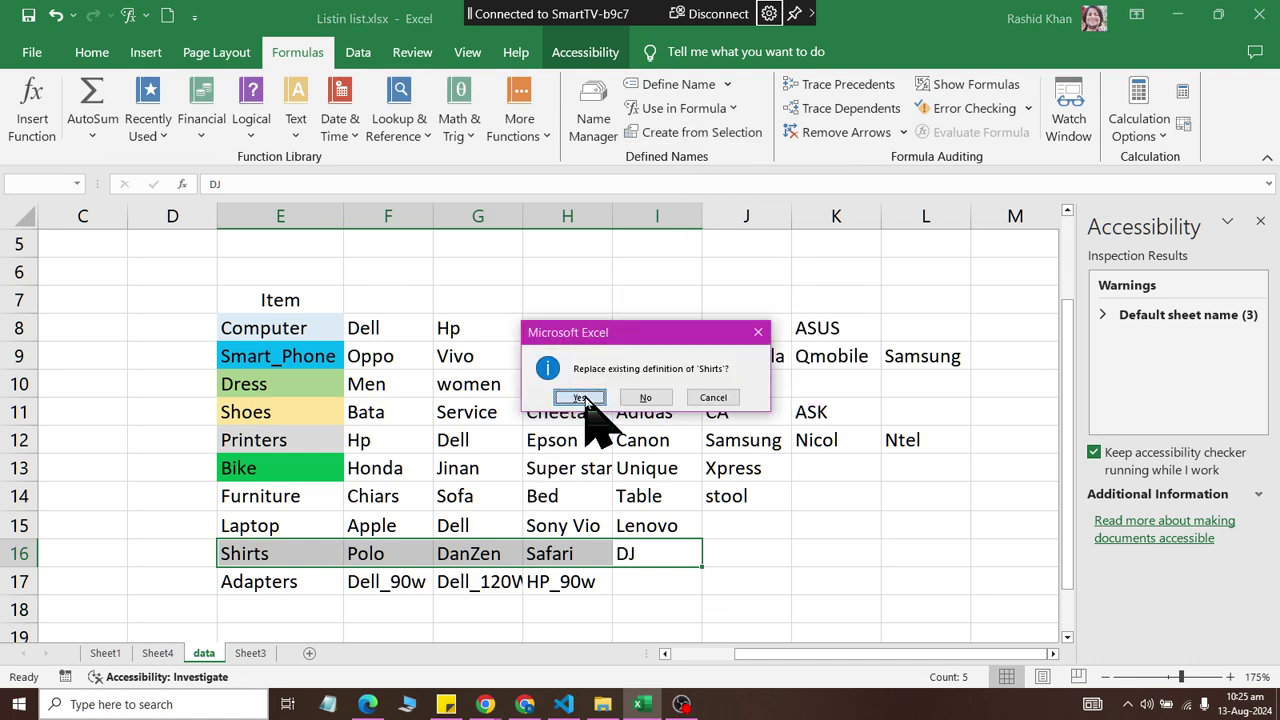
{"action": "left_click", "coordinate": [579, 398]}
{"action": "left_click", "coordinate": [252, 653]}
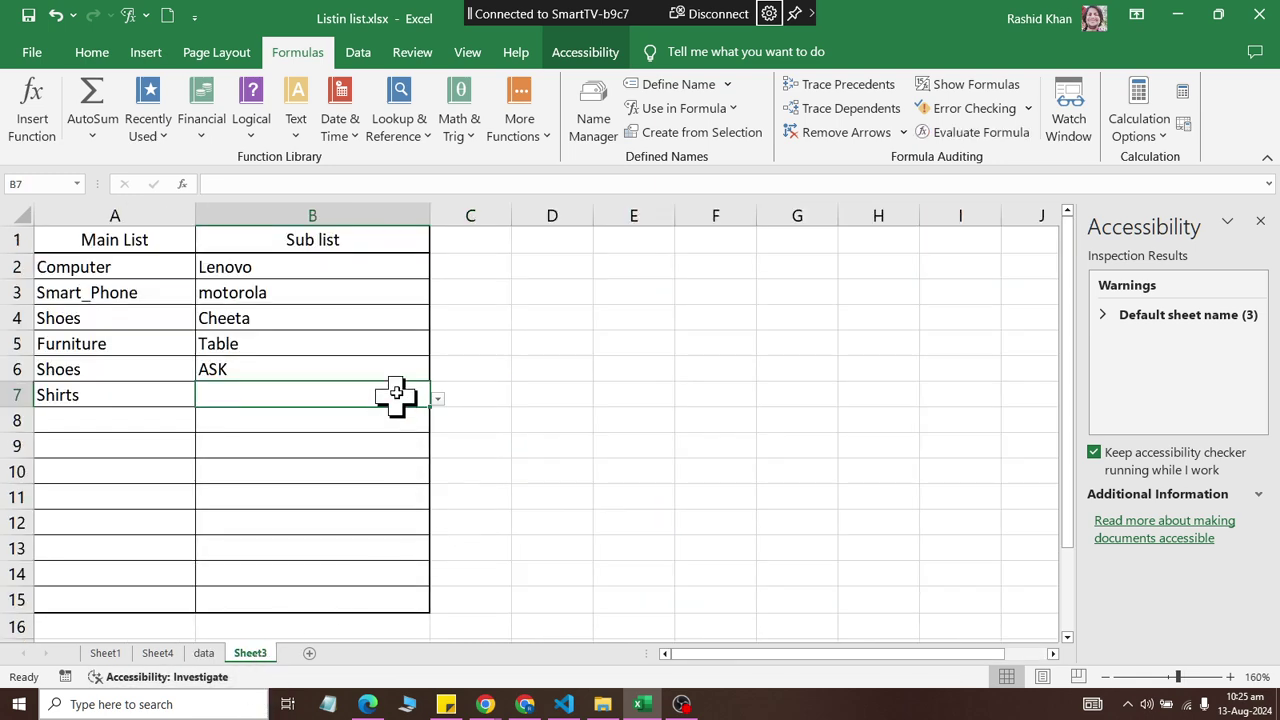
Step: Choose DJ for B7 on Sheet3, then select E18 on the data sheet
{"action": "left_click", "coordinate": [437, 398]}
{"action": "left_click", "coordinate": [418, 467]}
{"action": "left_click", "coordinate": [71, 423]}
{"action": "left_click", "coordinate": [204, 653]}
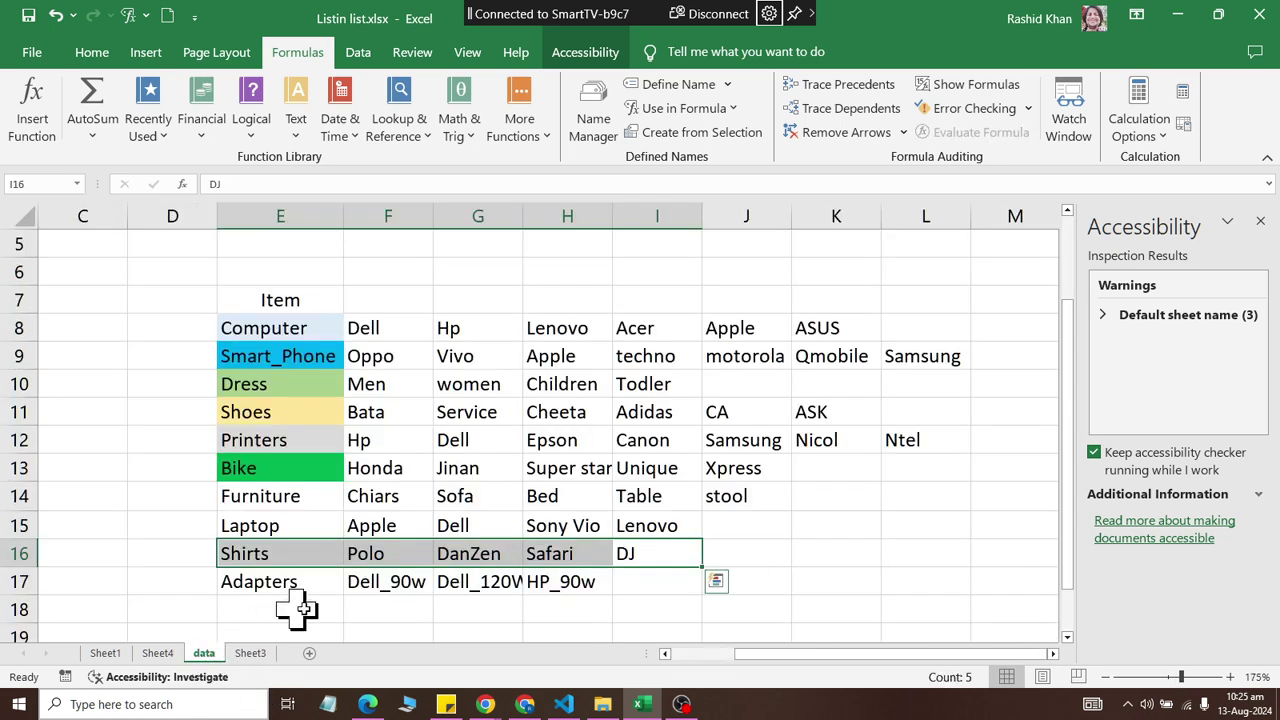
{"action": "left_click", "coordinate": [281, 609]}
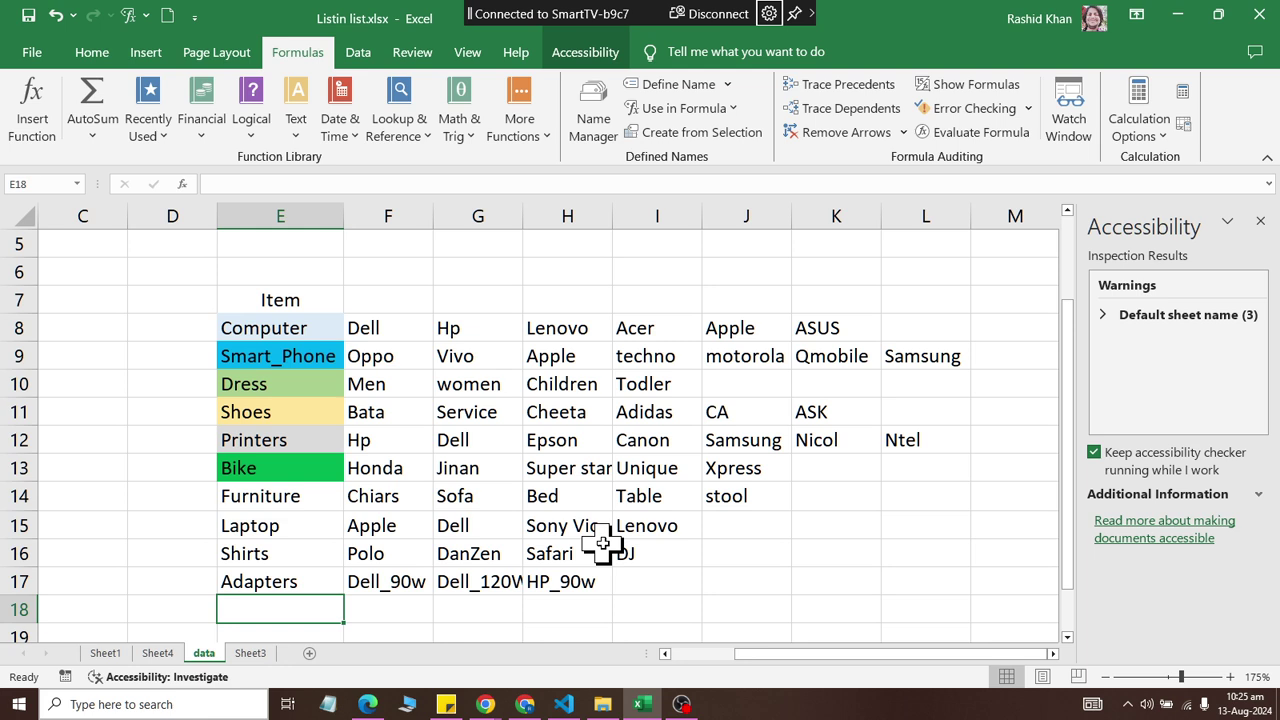
Step: Enter Bags, Hand, Carry and Pocket across E18:H18 of the data table, then return to Sheet3
{"action": "type", "text": "H"}
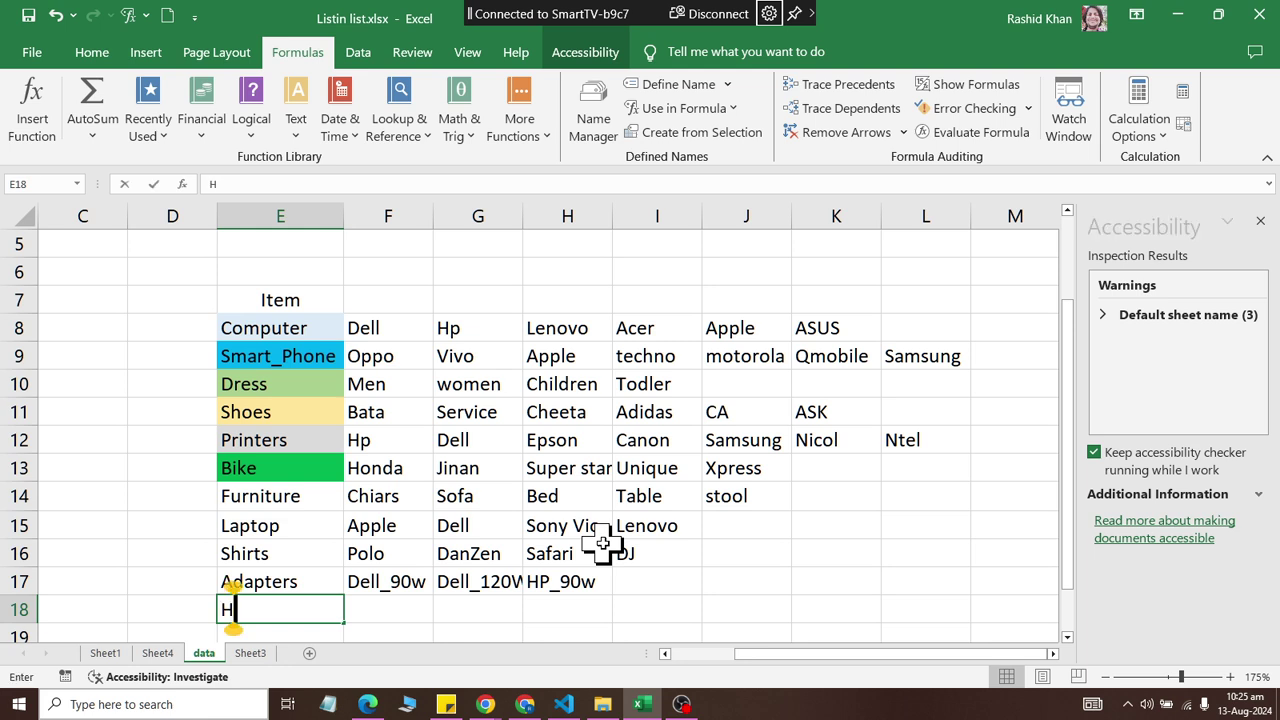
{"action": "type", "text": "e"}
{"action": "key", "text": "Escape"}
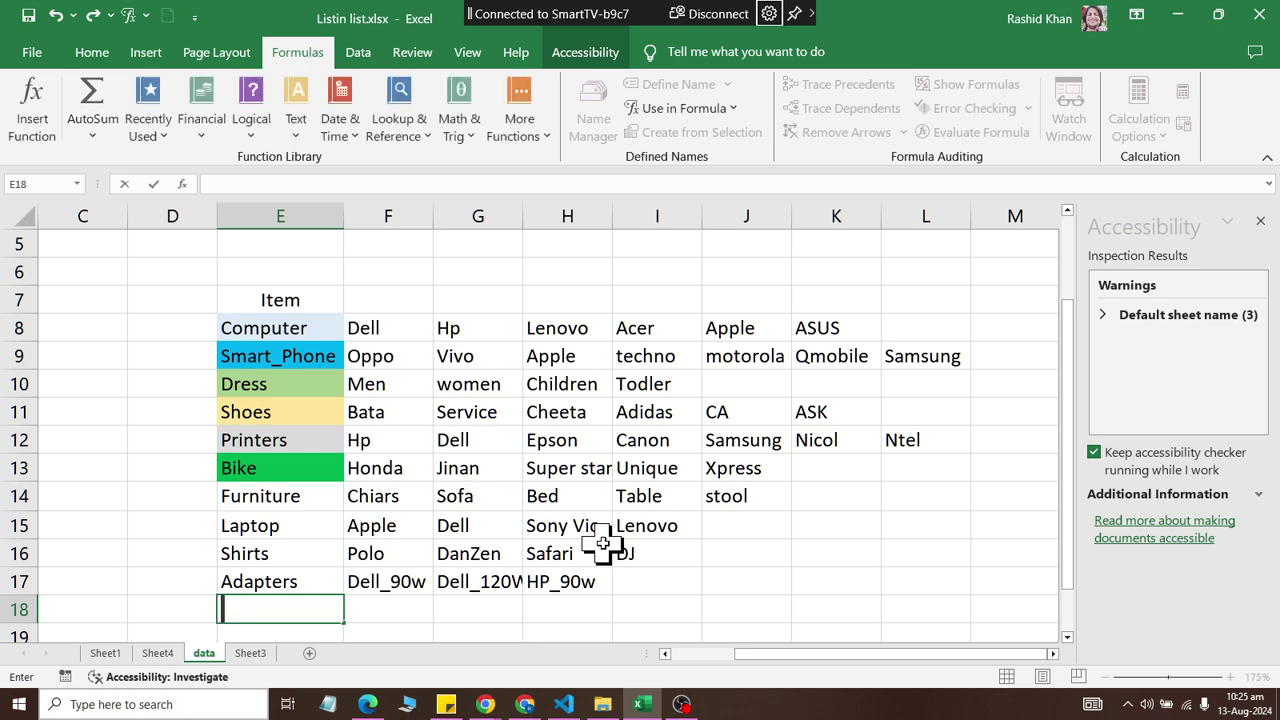
{"action": "type", "text": "Bags"}
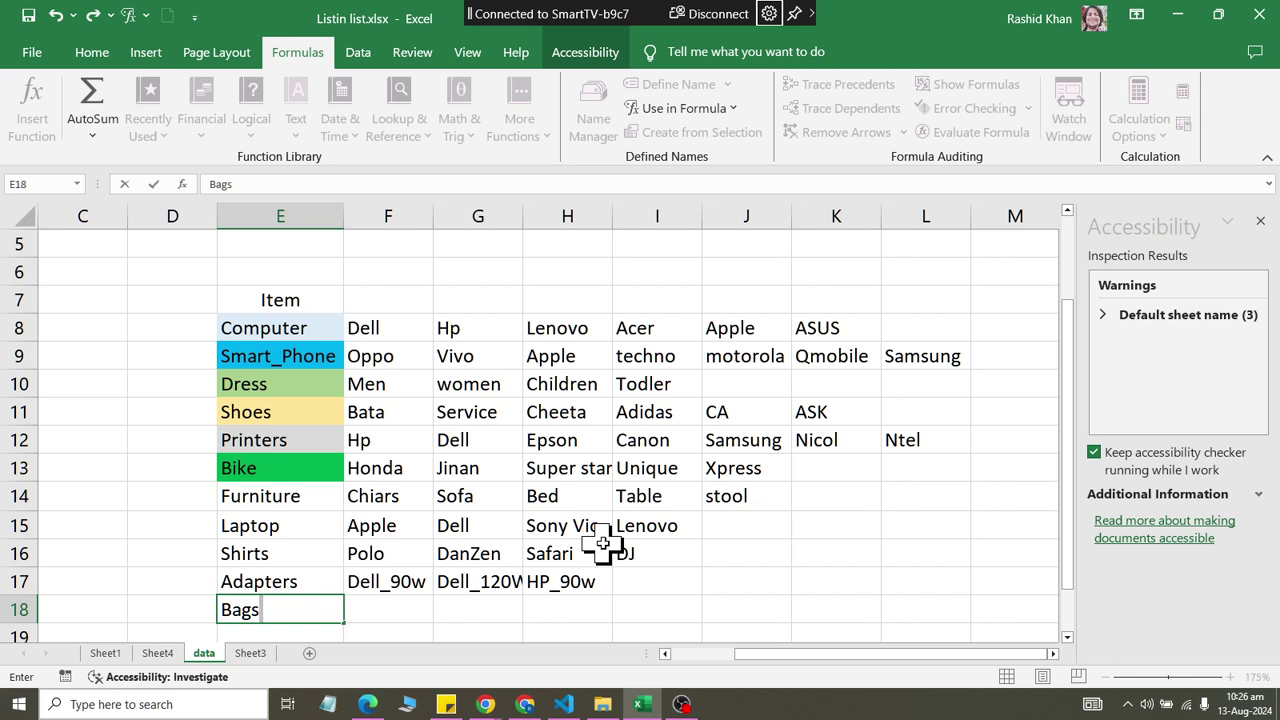
{"action": "key", "text": "Tab"}
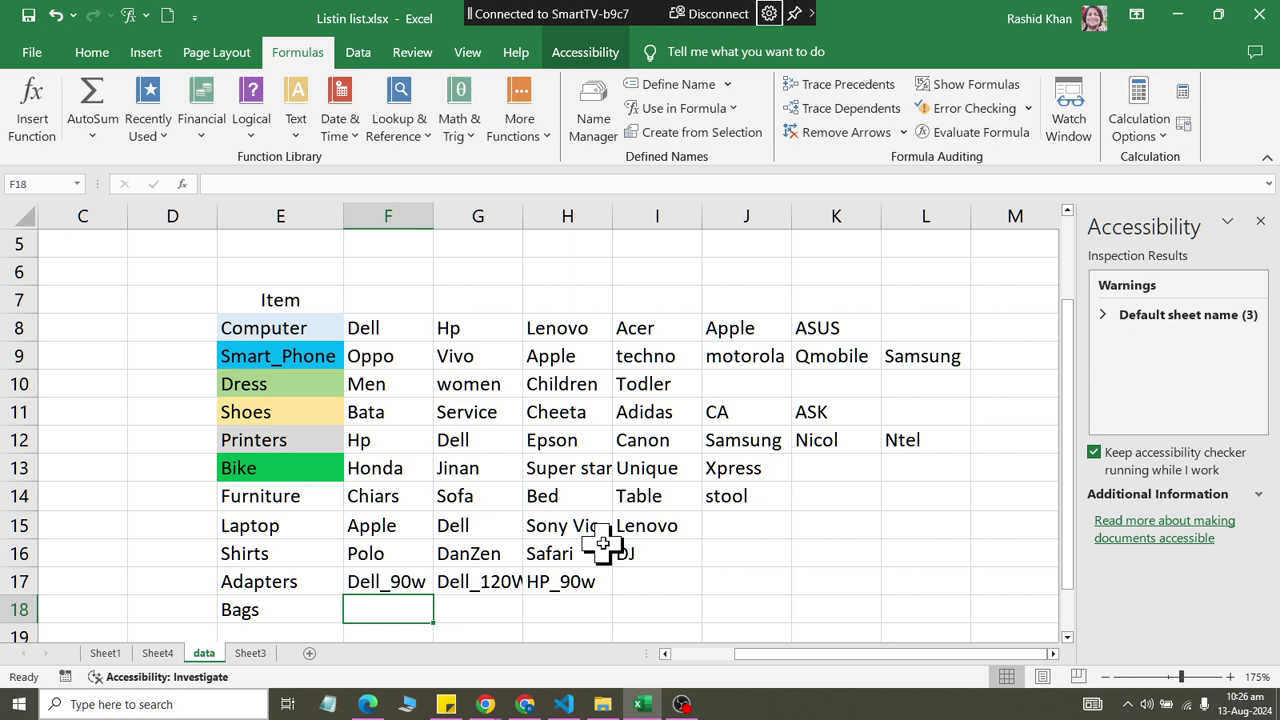
{"action": "type", "text": "Hand"}
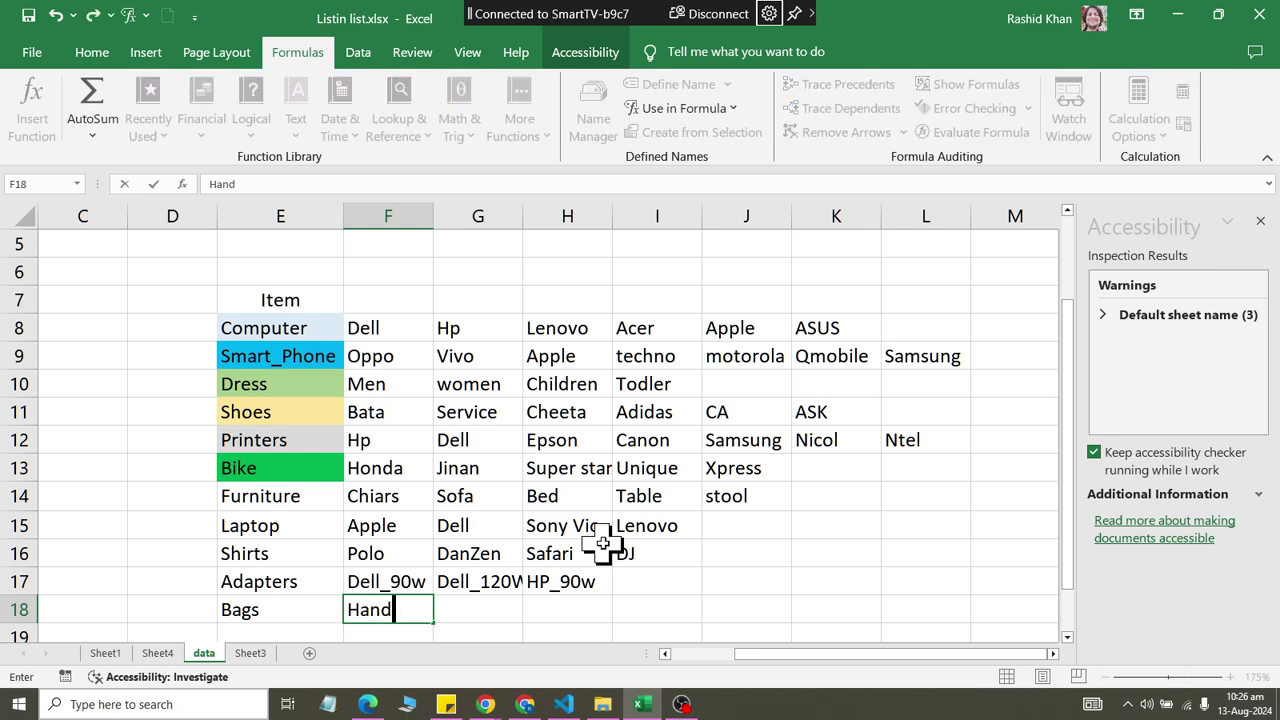
{"action": "key", "text": "Tab"}
{"action": "key", "text": "BackSpace"}
{"action": "type", "text": "CArry"}
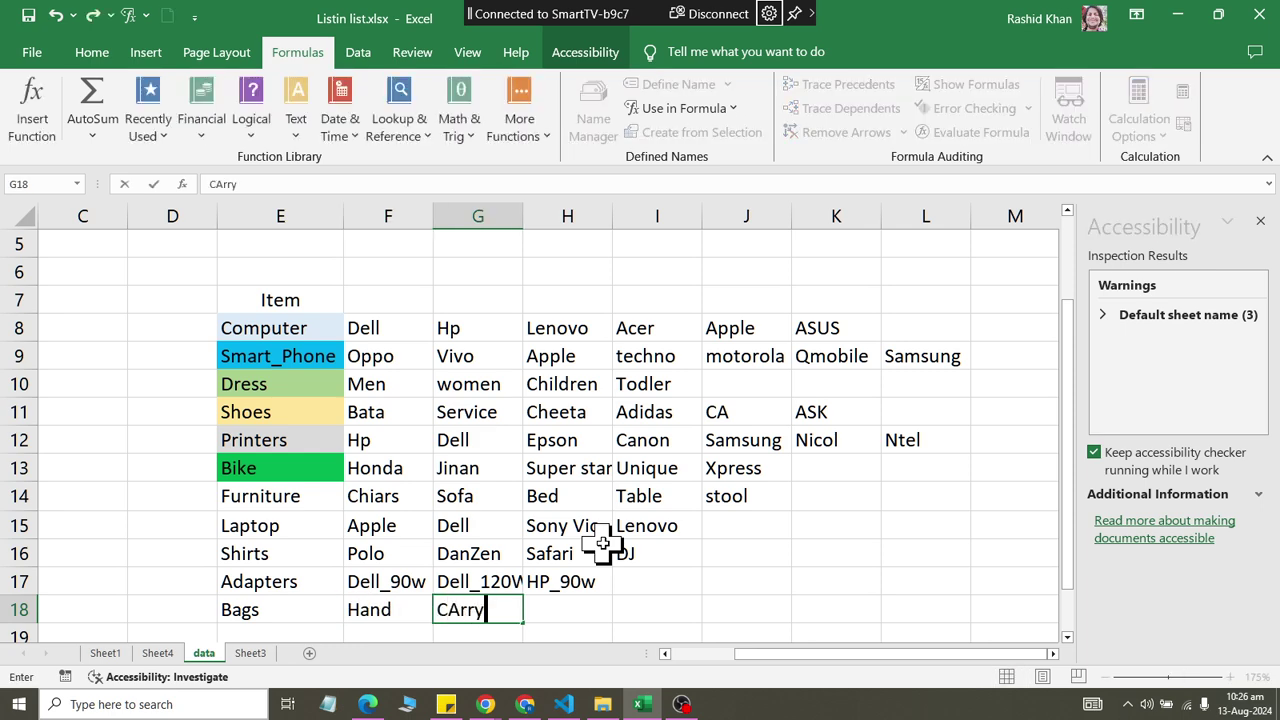
{"action": "key", "text": "Tab"}
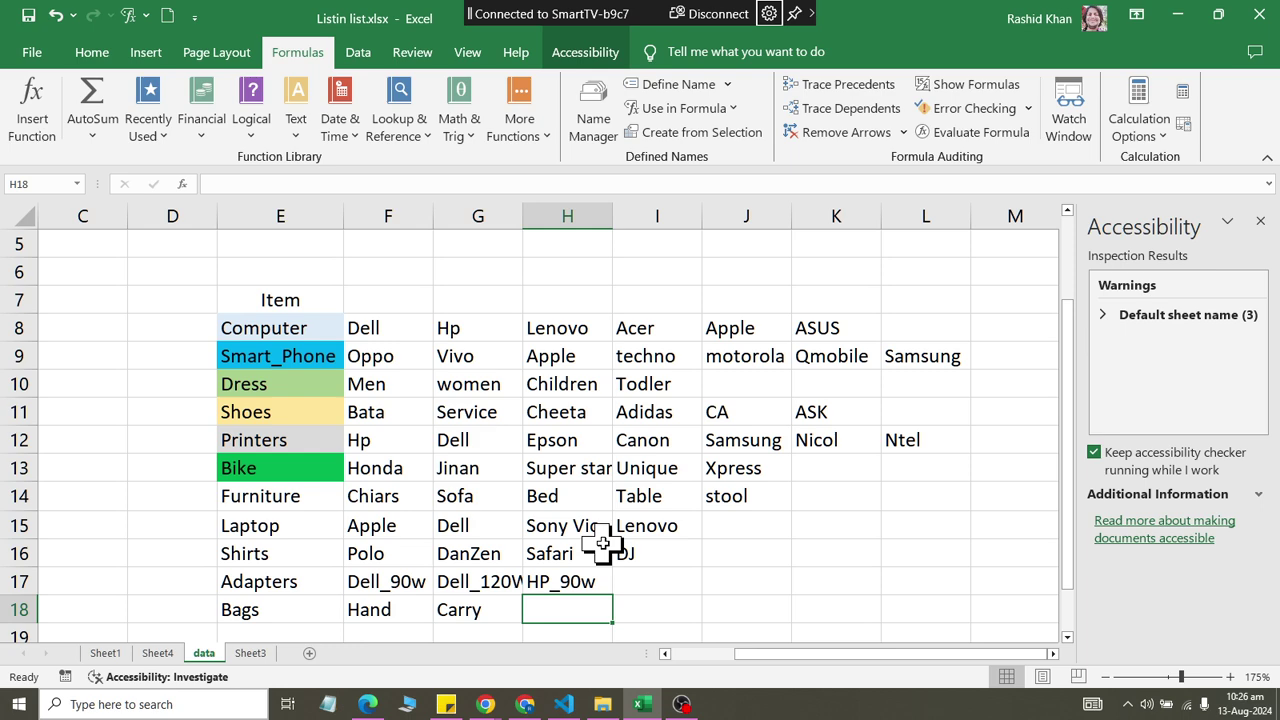
{"action": "type", "text": "Pocket"}
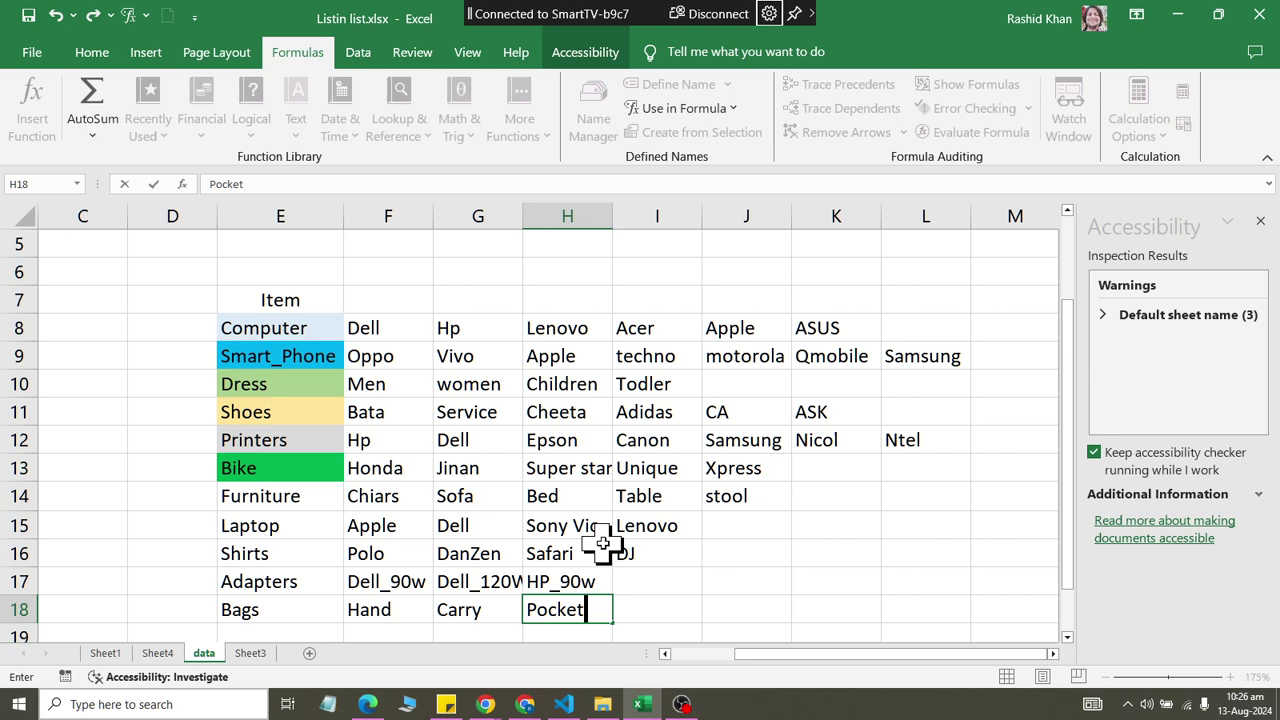
{"action": "key", "text": "Tab"}
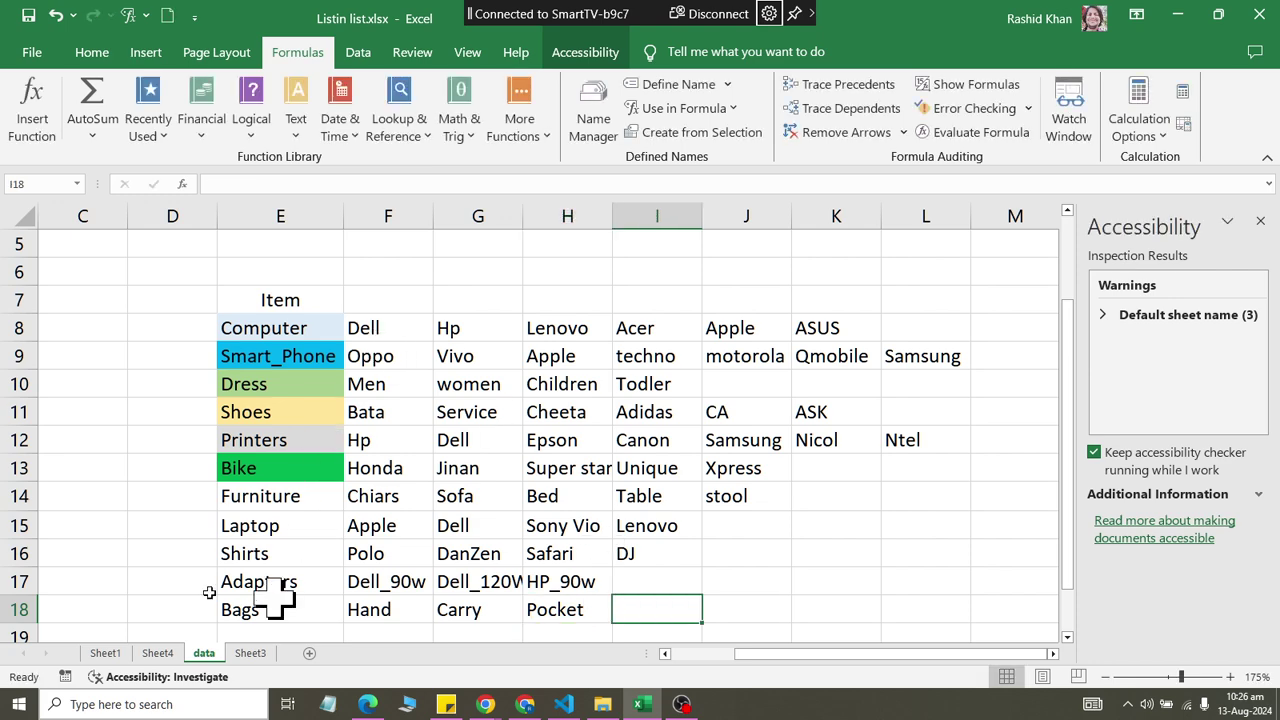
{"action": "left_click", "coordinate": [250, 652]}
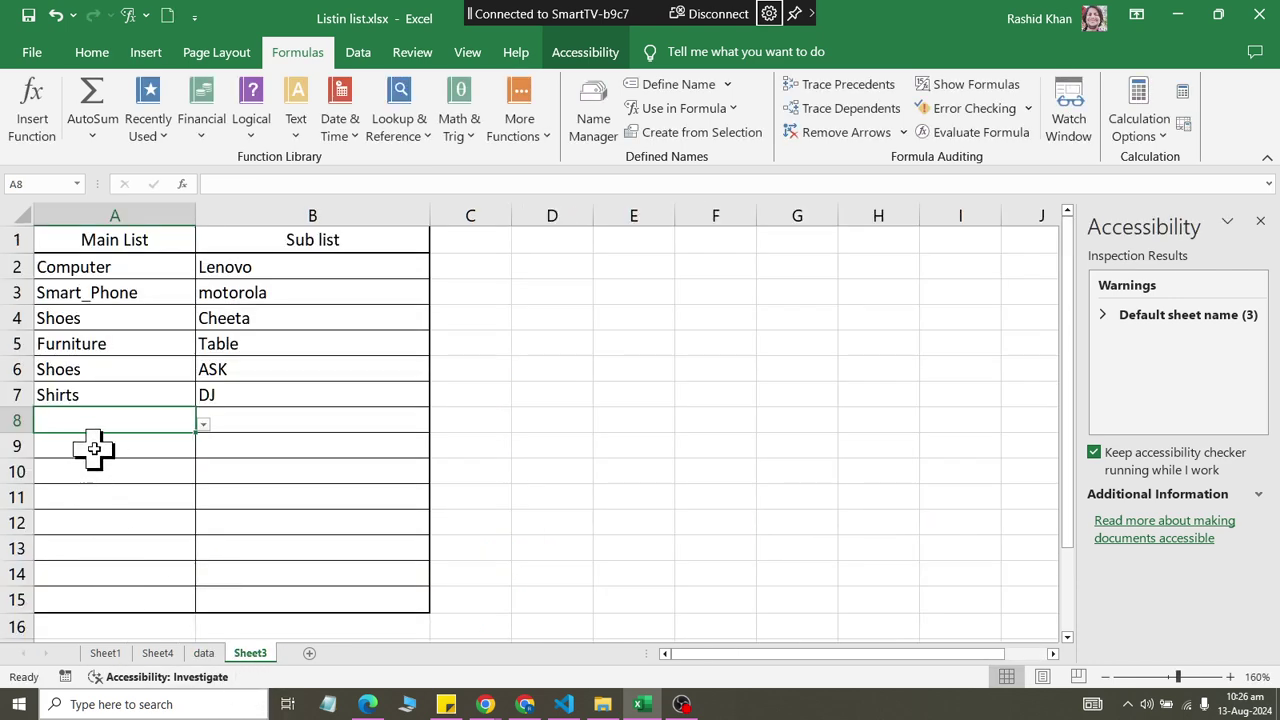
Step: Check A8's Main List dropdown, scrolling its category choices for Bags
{"action": "left_click", "coordinate": [203, 424]}
{"action": "left_click", "coordinate": [214, 555]}
{"action": "left_click", "coordinate": [214, 555]}
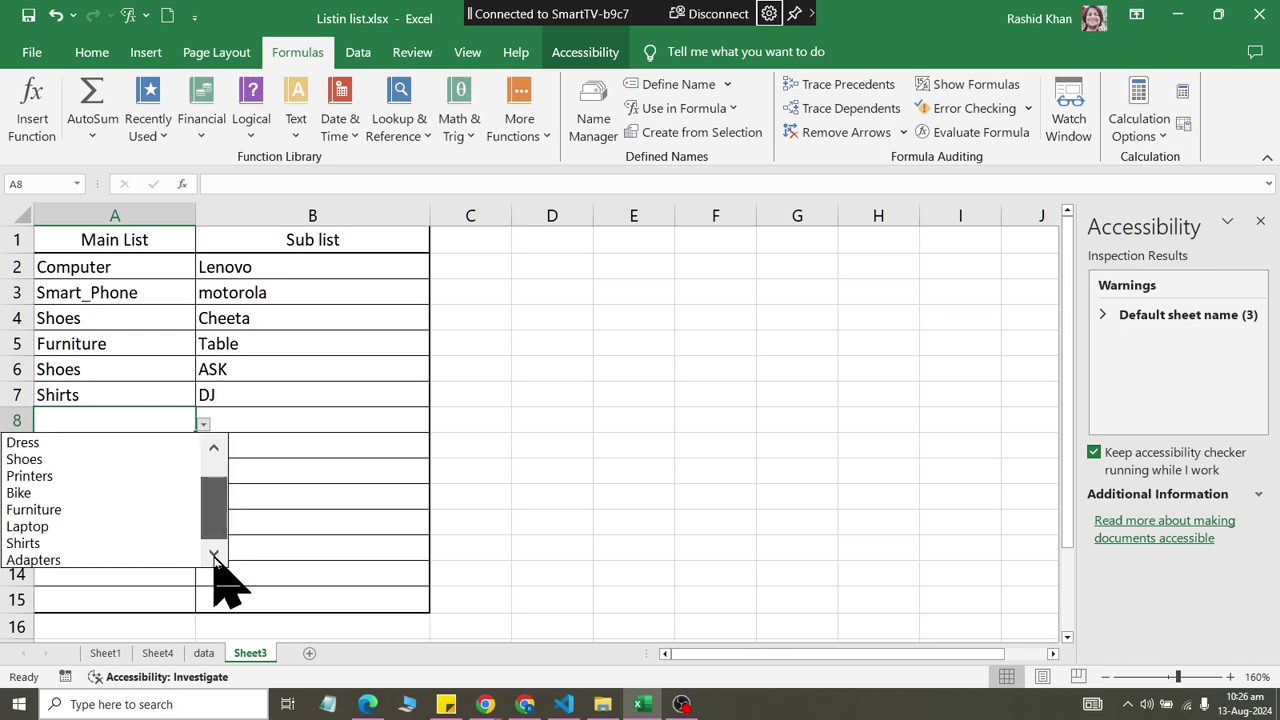
{"action": "left_click_drag", "start_coordinate": [218, 530], "coordinate": [271, 386]}
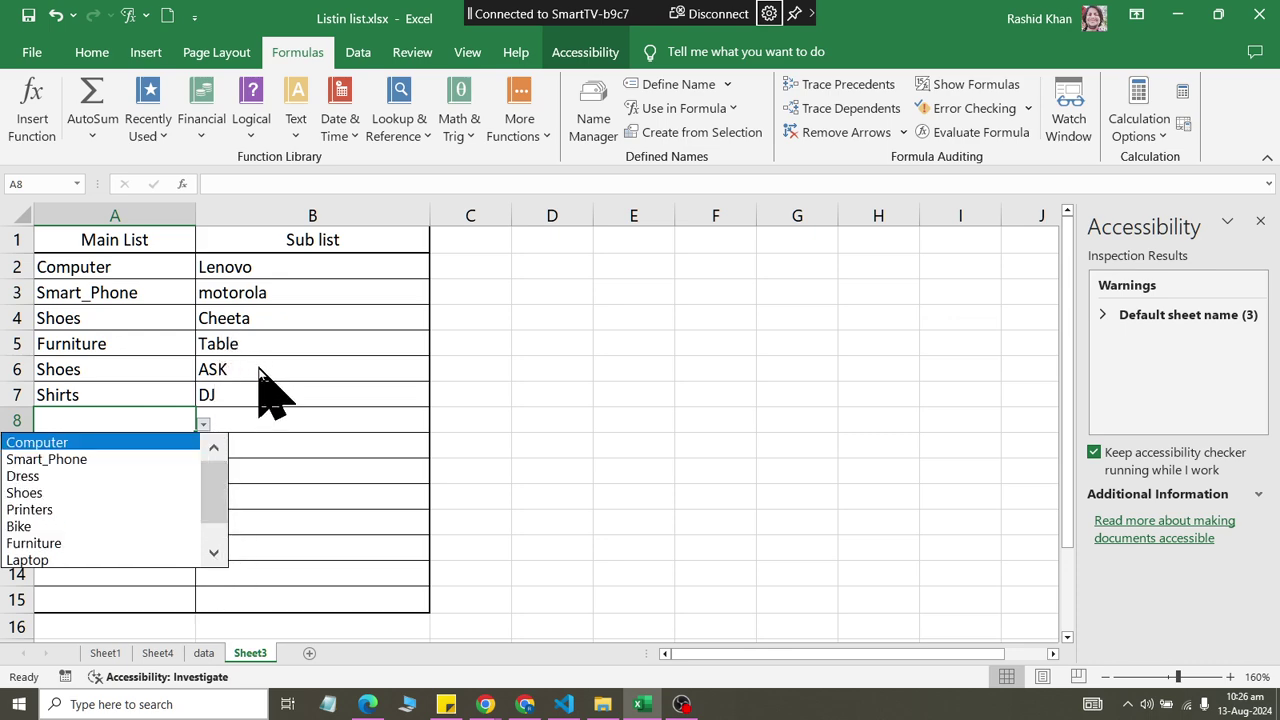
Step: Recreate the Item name from E7:E18 using its top row, replacing the old definition
{"action": "left_click", "coordinate": [206, 652]}
{"action": "left_click", "coordinate": [206, 652]}
{"action": "left_click", "coordinate": [272, 302]}
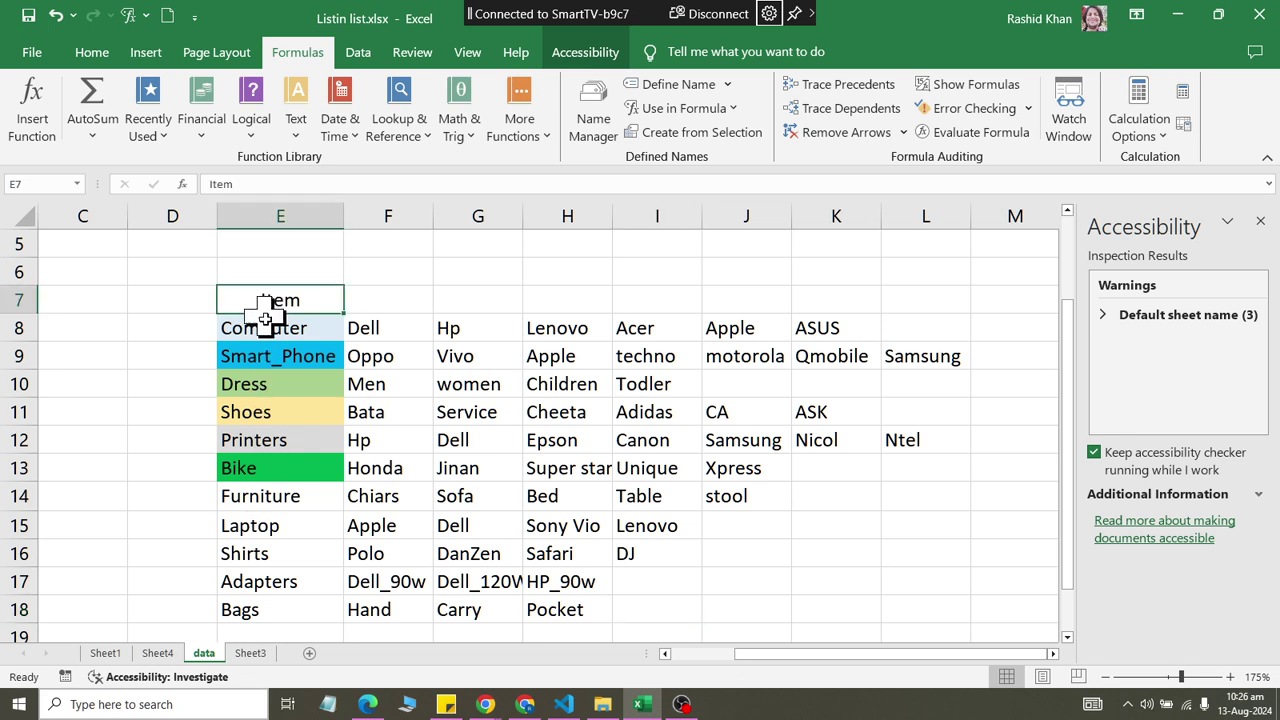
{"action": "left_click_drag", "start_coordinate": [265, 320], "coordinate": [260, 606]}
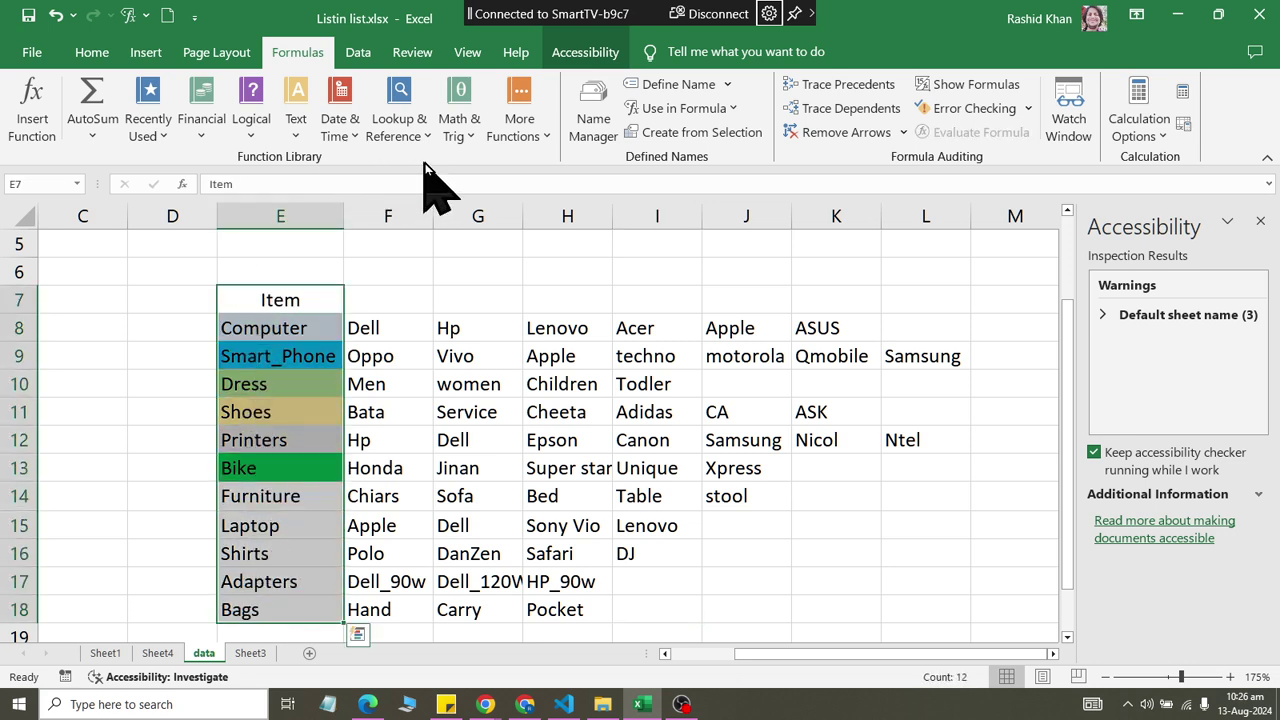
{"action": "left_click", "coordinate": [680, 133]}
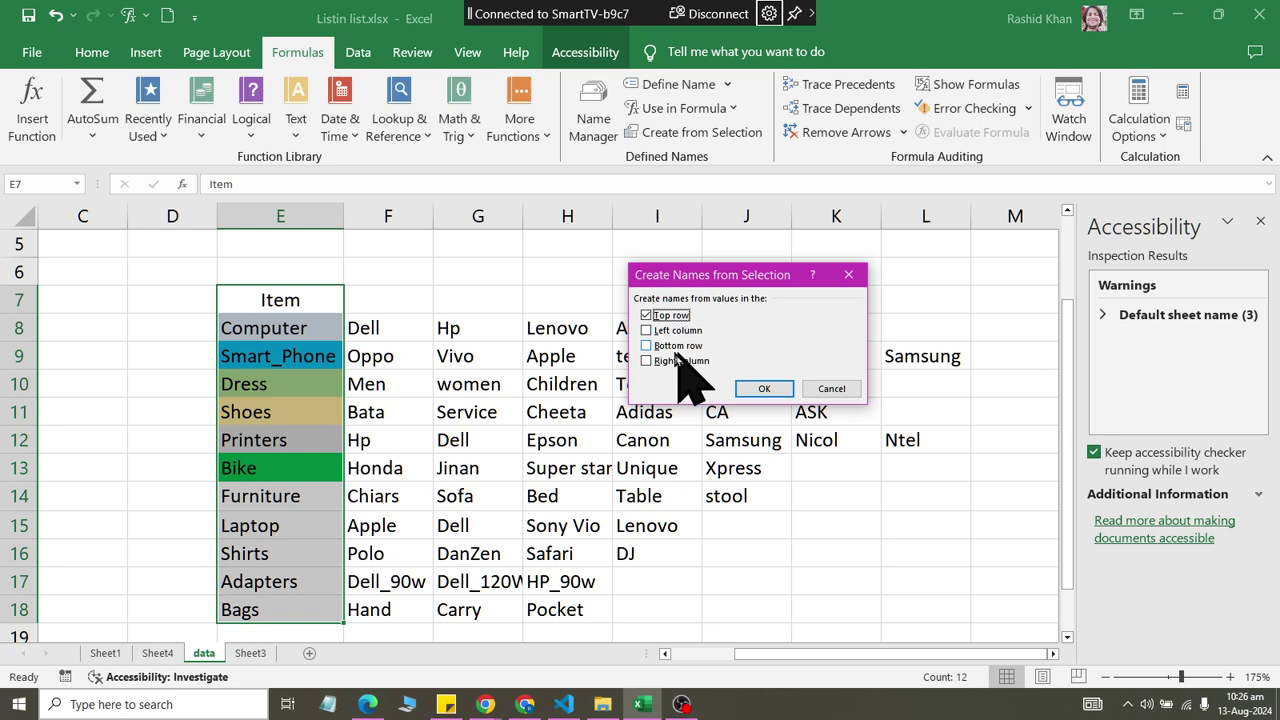
{"action": "left_click", "coordinate": [764, 389]}
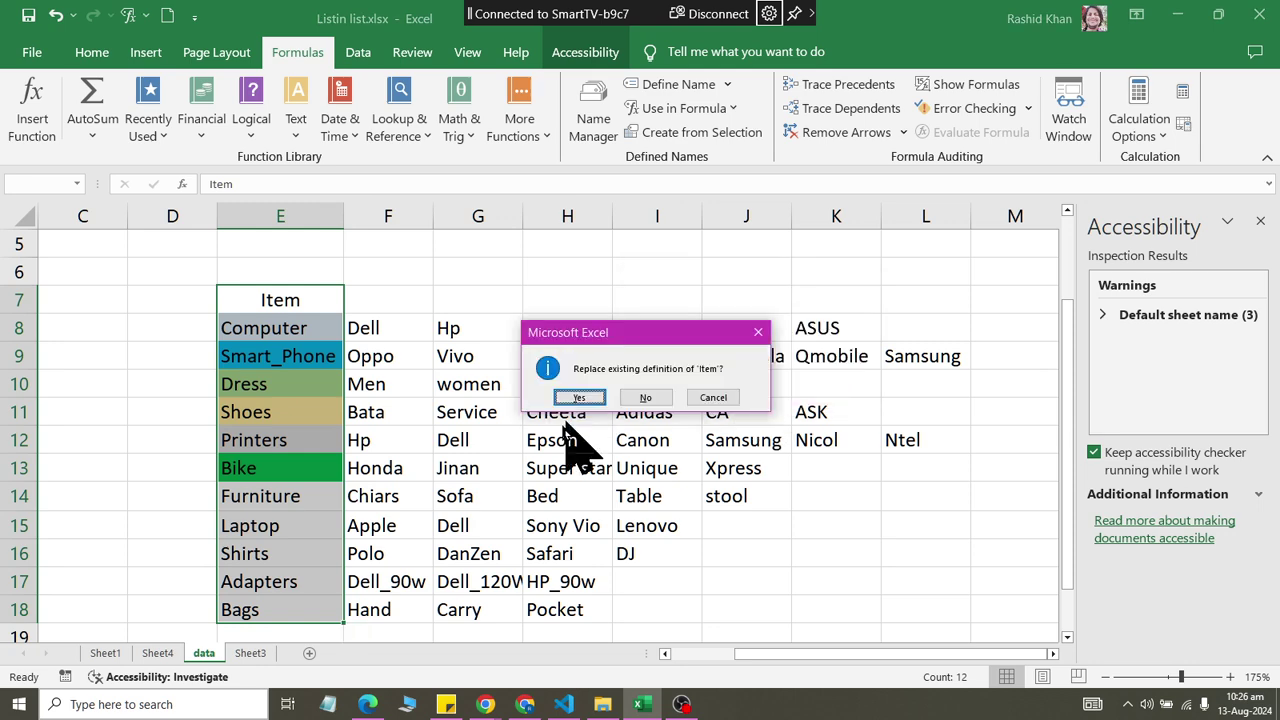
{"action": "left_click", "coordinate": [585, 398]}
{"action": "left_click", "coordinate": [250, 652]}
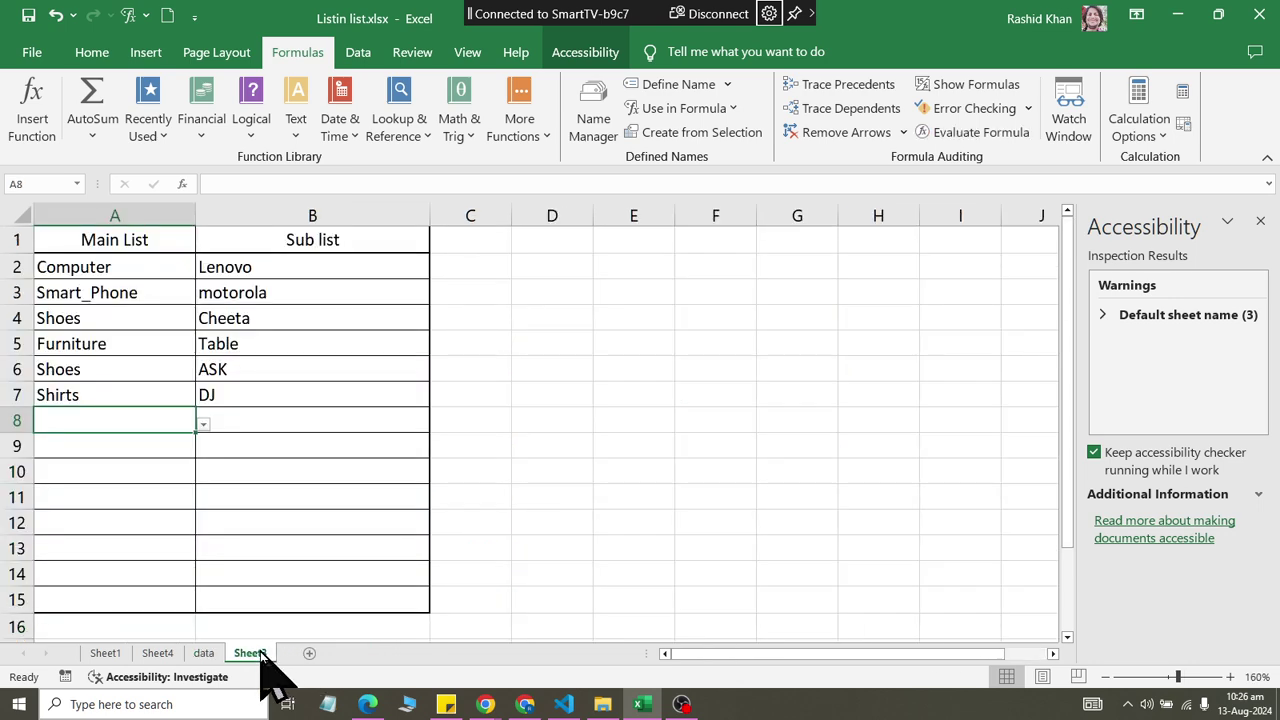
Step: Pick Bags for A8 from the extended Main List dropdown, then select B8
{"action": "left_click", "coordinate": [203, 424]}
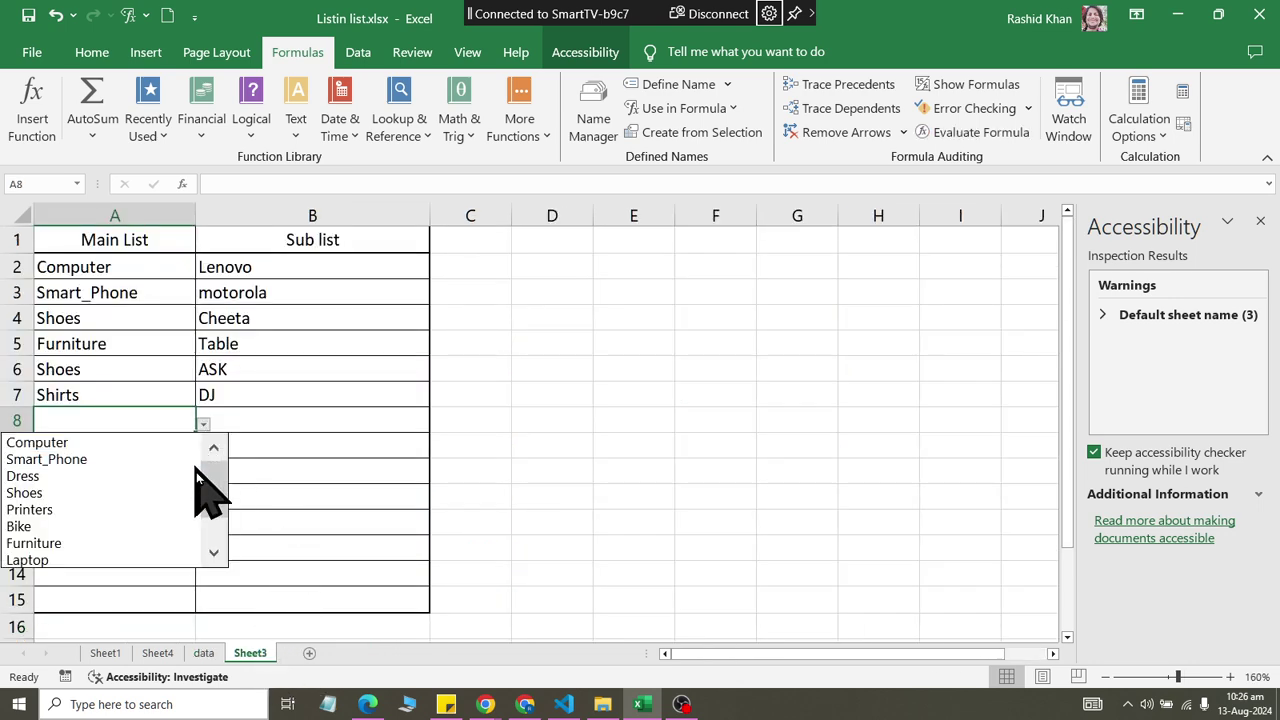
{"action": "scroll", "coordinate": [212, 530], "scroll_direction": "down", "scroll_amount": 1}
{"action": "left_click", "coordinate": [156, 562]}
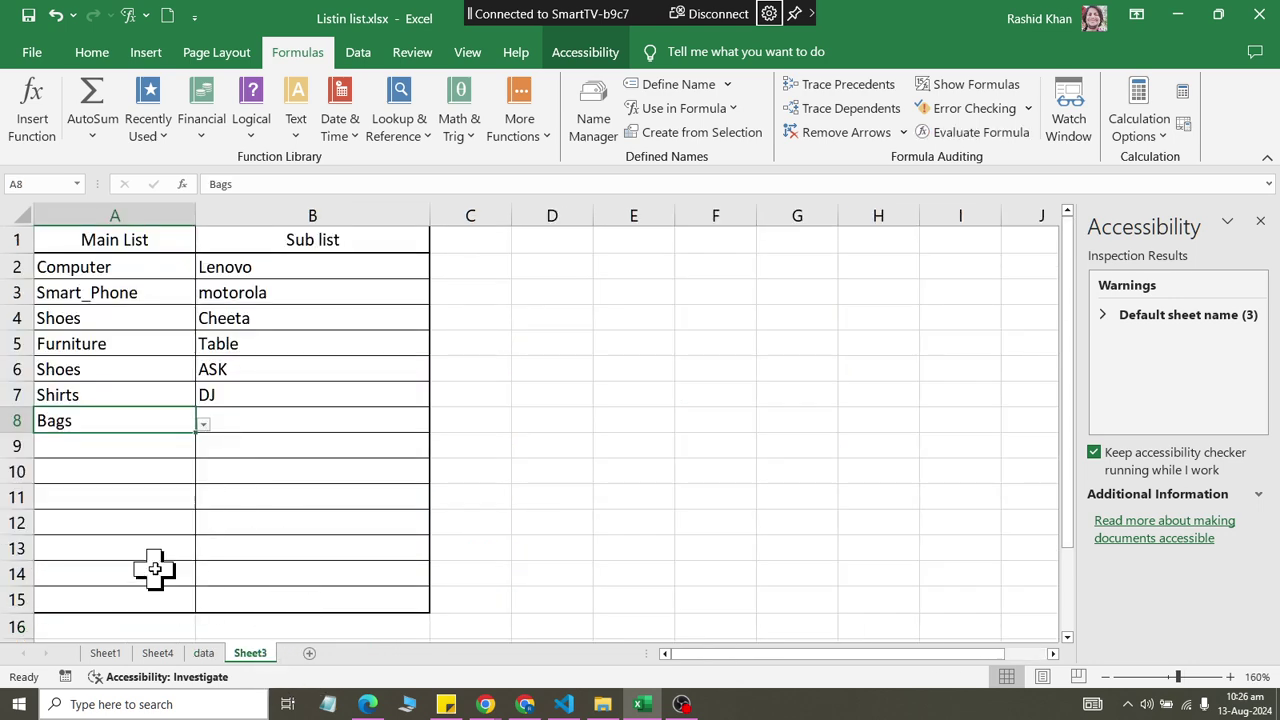
{"action": "left_click", "coordinate": [203, 652]}
{"action": "left_click", "coordinate": [239, 610]}
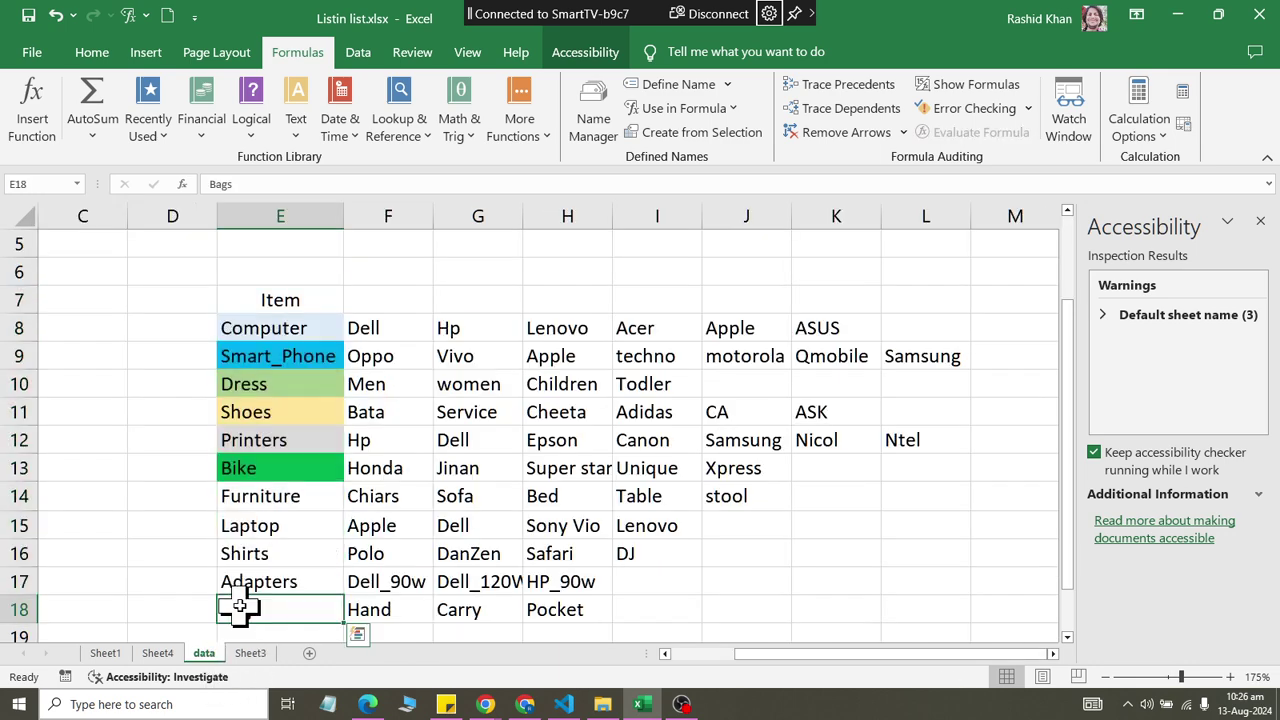
{"action": "left_click", "coordinate": [250, 652]}
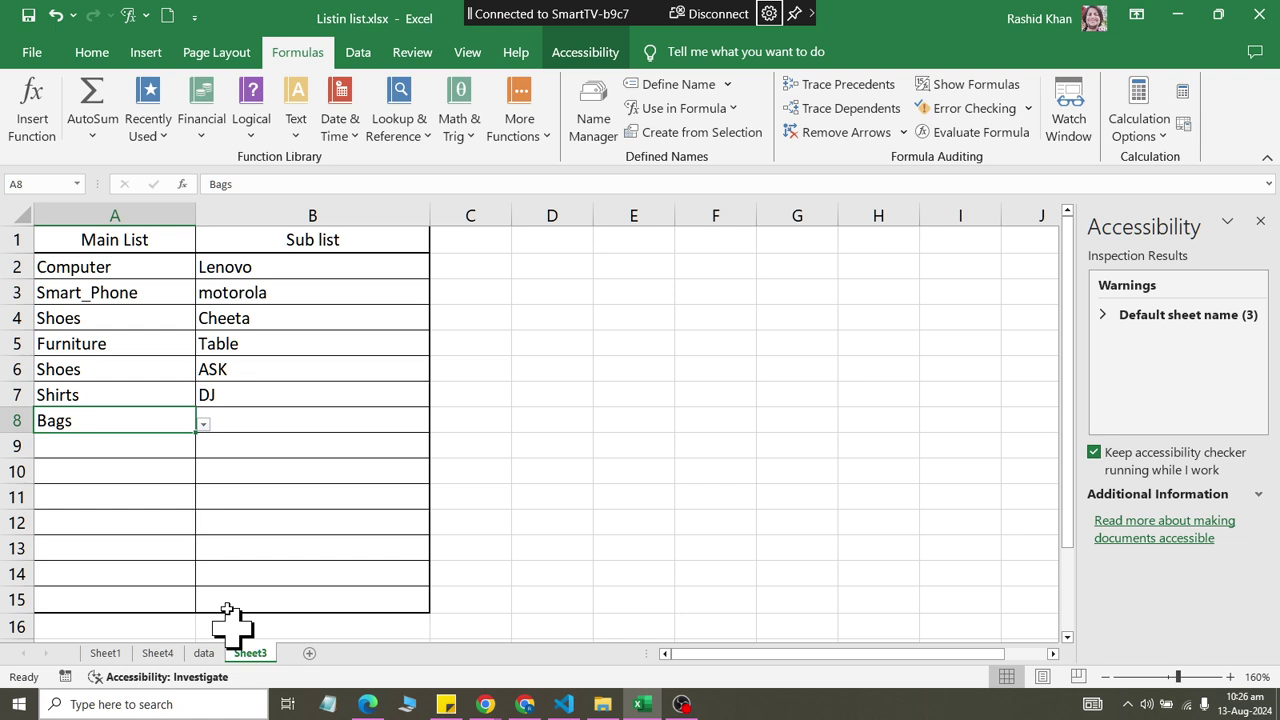
{"action": "left_click", "coordinate": [250, 430]}
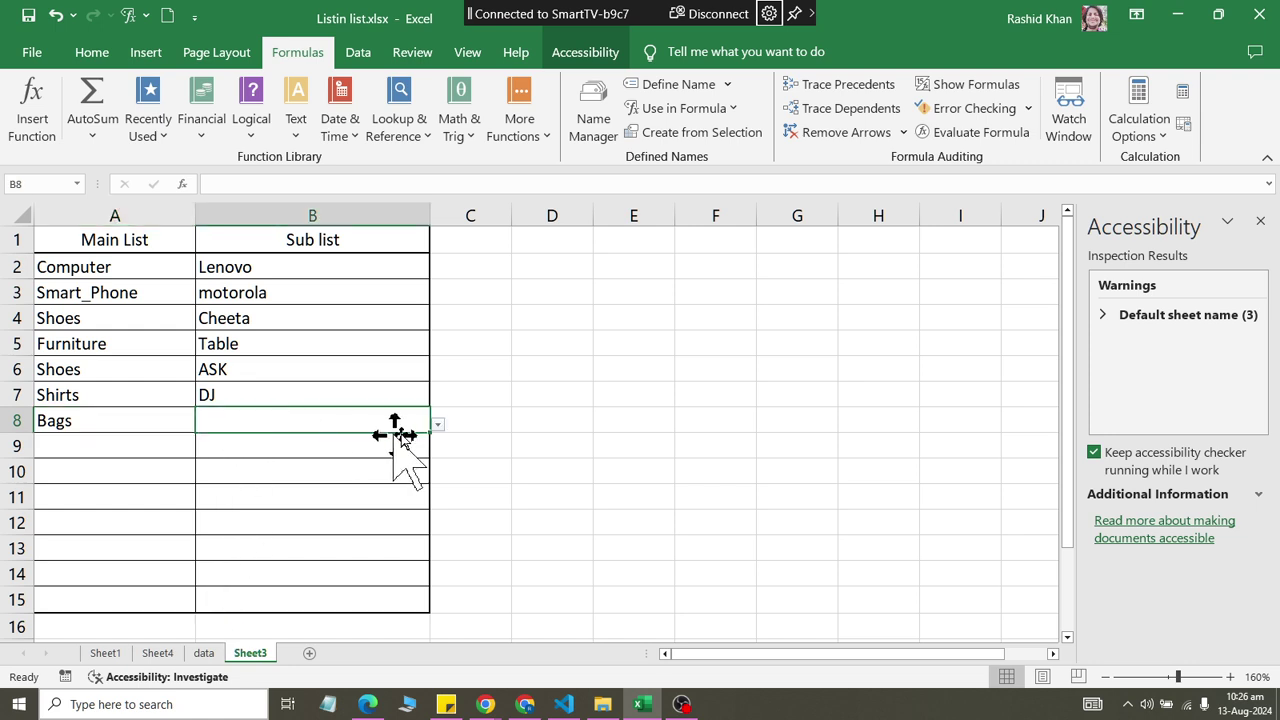
Step: Name the E18:H18 row Bags from its left column using Create from Selection
{"action": "left_click", "coordinate": [203, 652]}
{"action": "left_click_drag", "start_coordinate": [243, 605], "coordinate": [590, 608]}
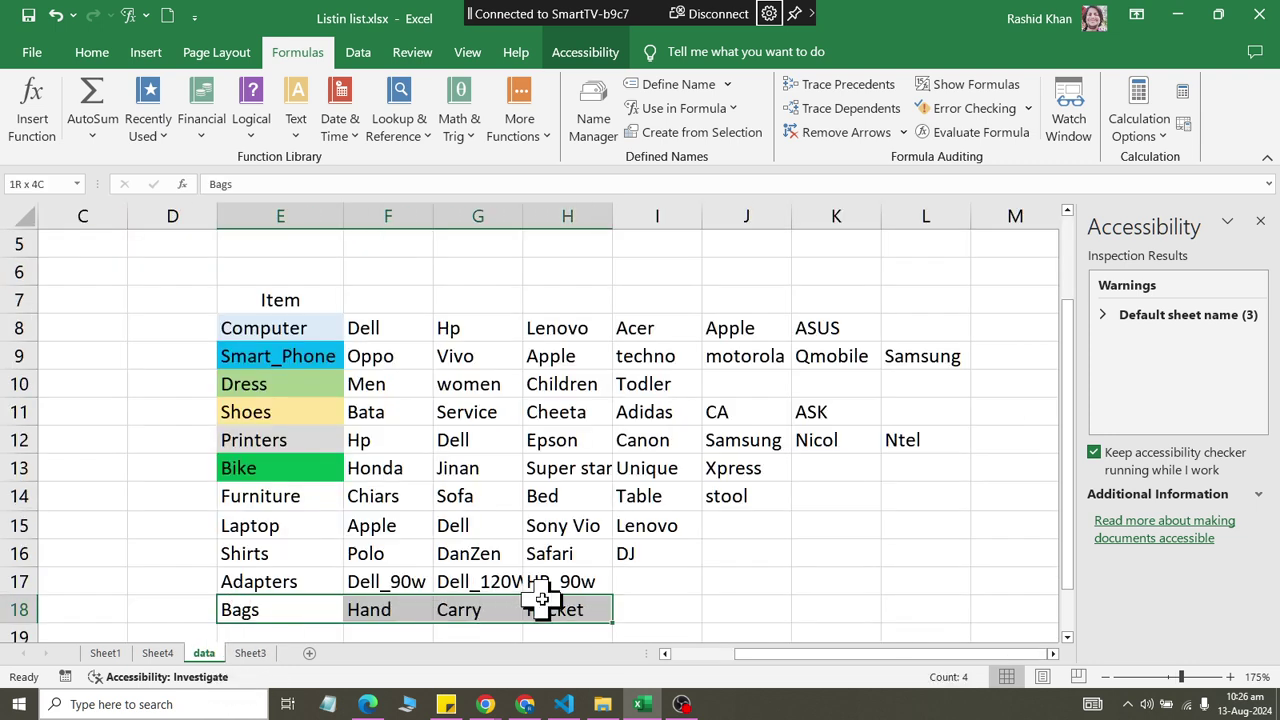
{"action": "left_click", "coordinate": [665, 133]}
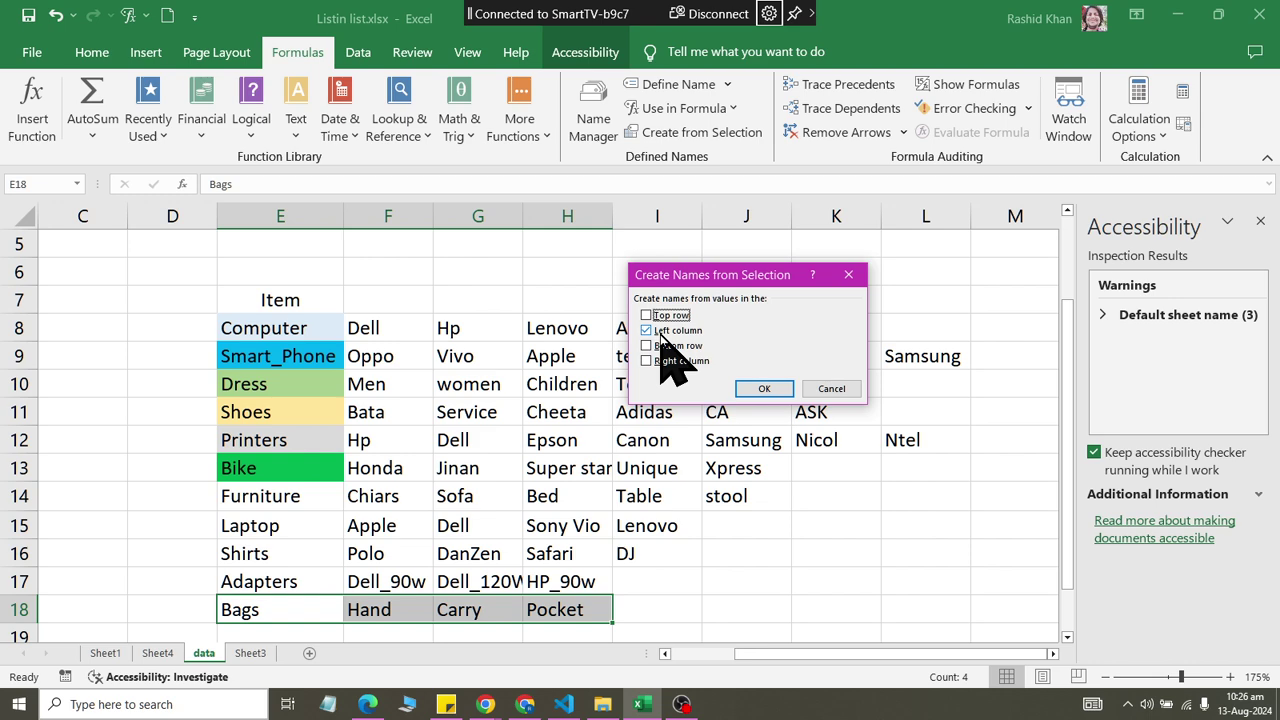
{"action": "left_click", "coordinate": [764, 388]}
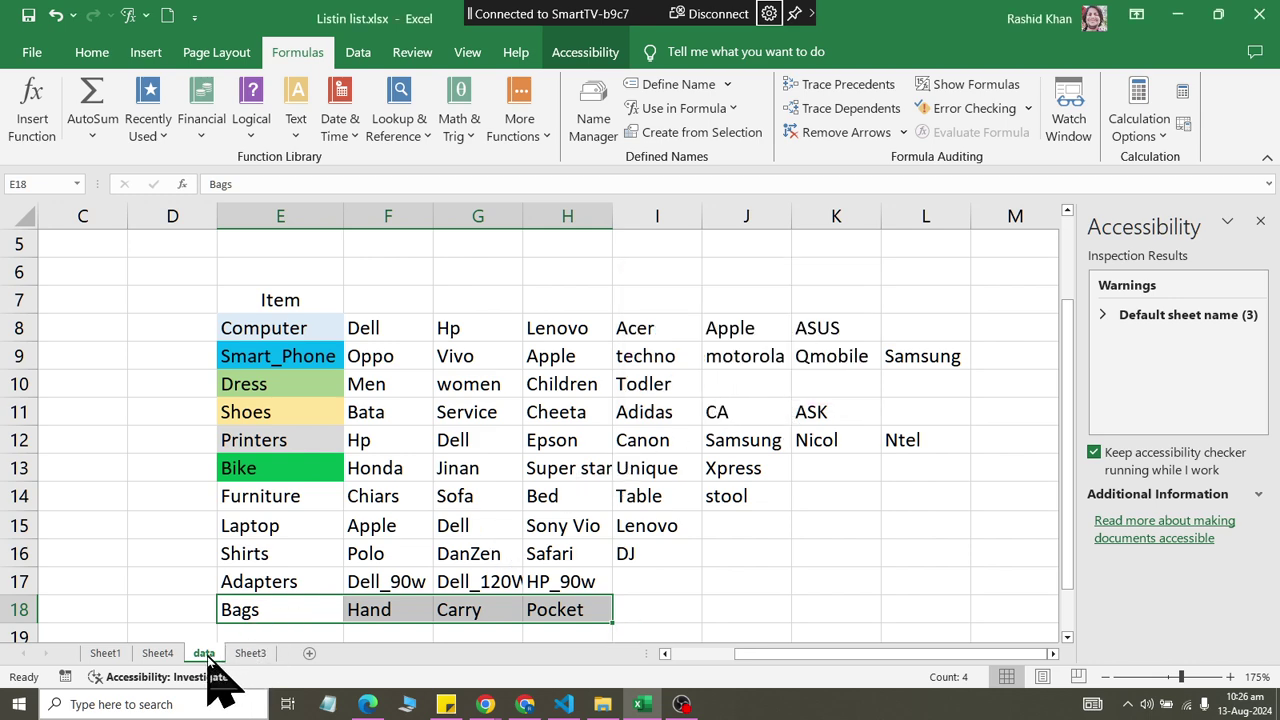
{"action": "left_click", "coordinate": [250, 653]}
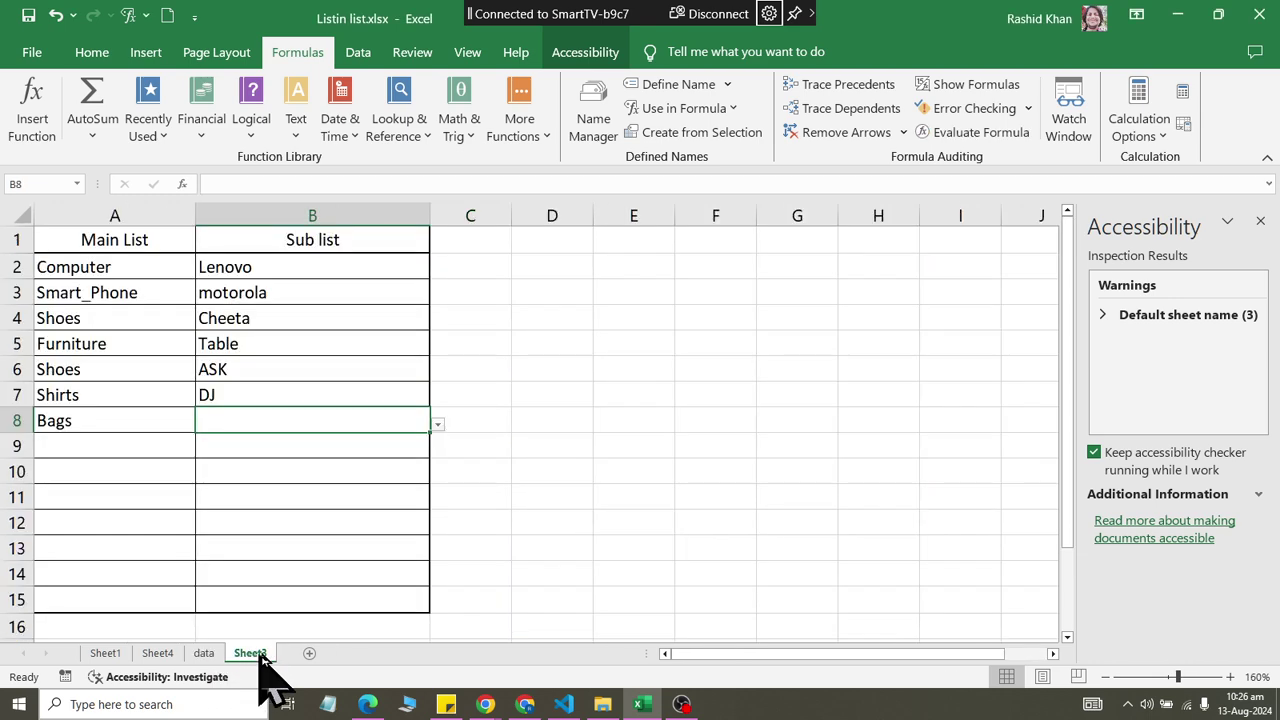
Step: Choose Pocket as B8's Sub list entry and select the A2:B9 table
{"action": "left_click", "coordinate": [437, 424]}
{"action": "left_click", "coordinate": [406, 478]}
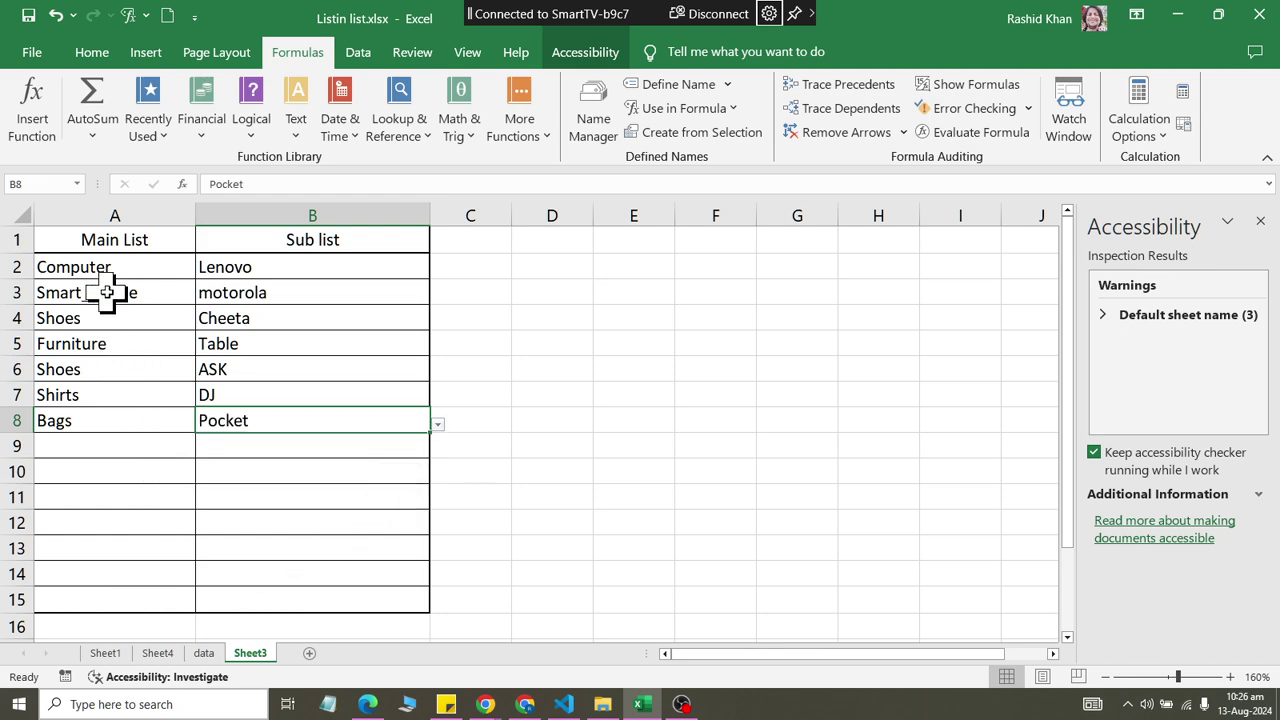
{"action": "left_click_drag", "start_coordinate": [135, 266], "coordinate": [251, 447]}
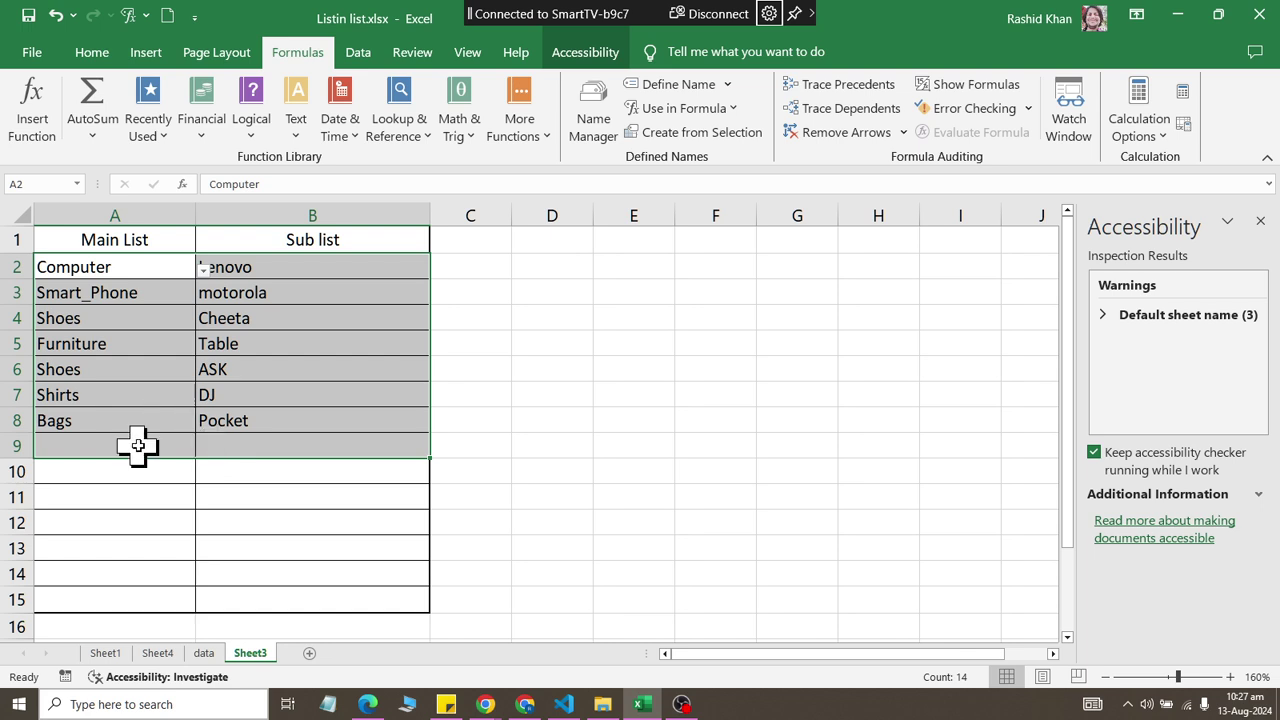
Step: Enter Bags in A9, retrying after validation rejects the mistyped entry
{"action": "left_click", "coordinate": [88, 443]}
{"action": "type", "text": "Bags"}
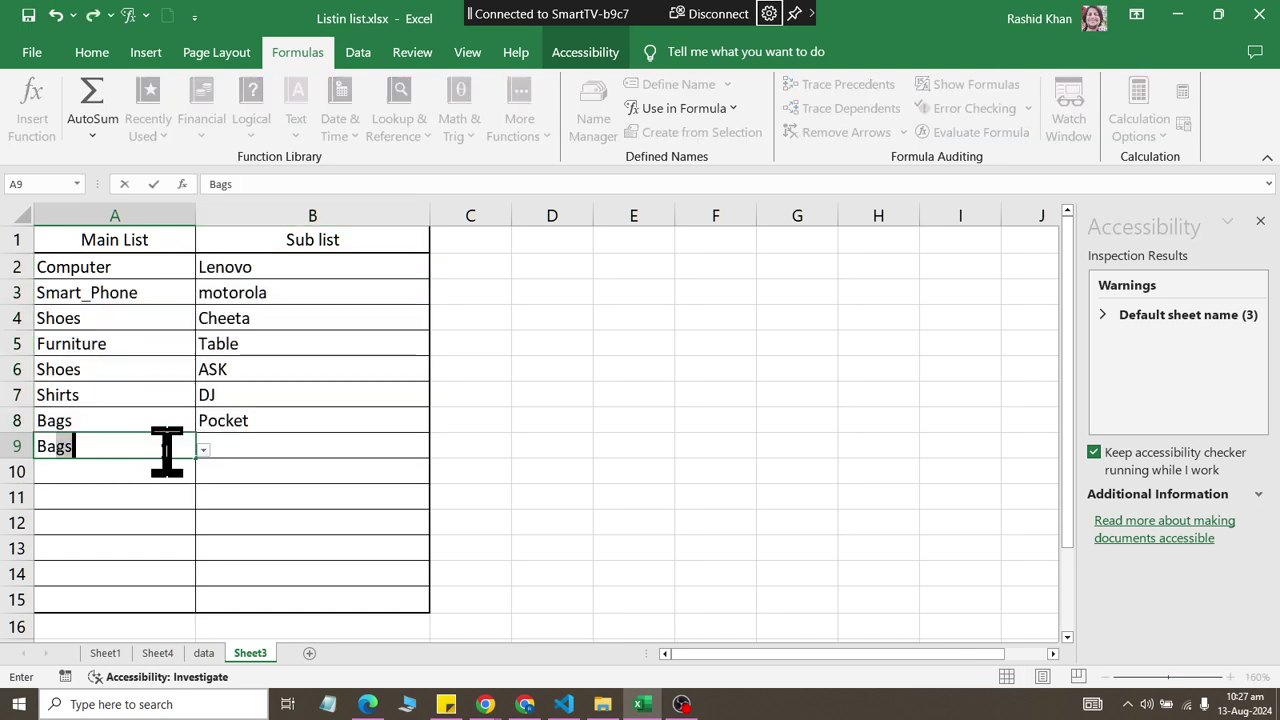
{"action": "type", "text": "as"}
{"action": "key", "text": "Return"}
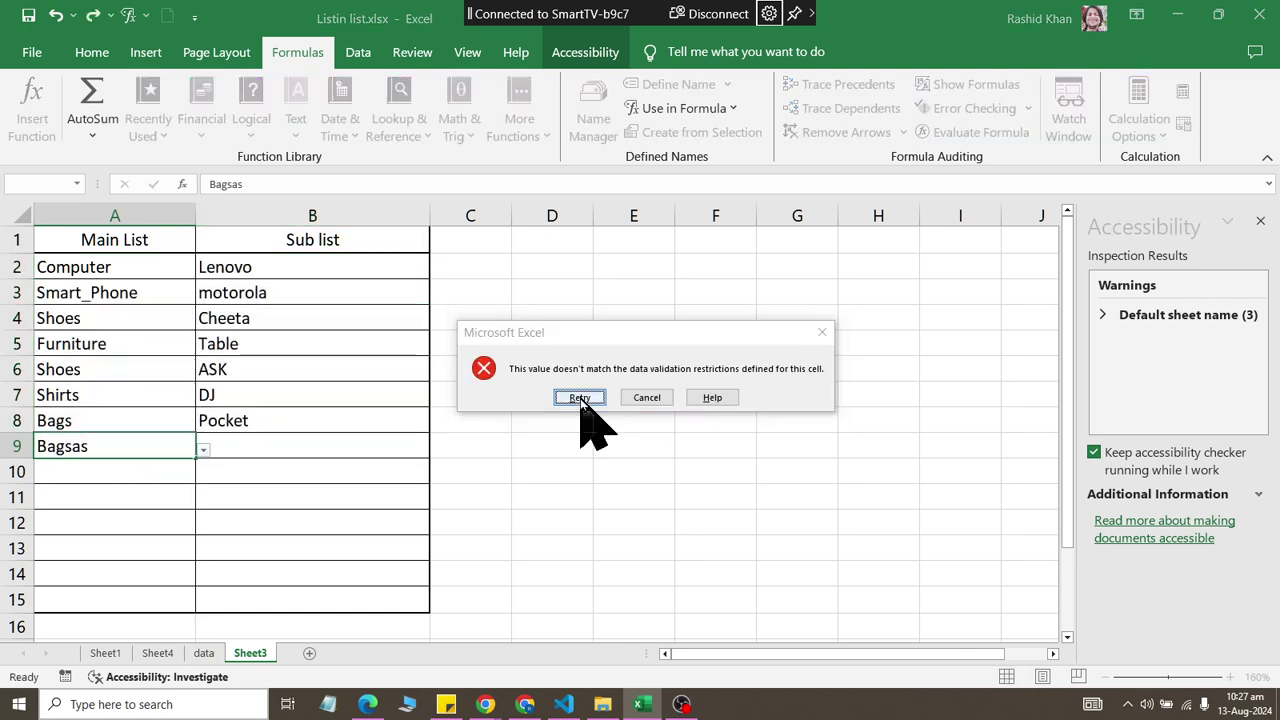
{"action": "left_click", "coordinate": [583, 397]}
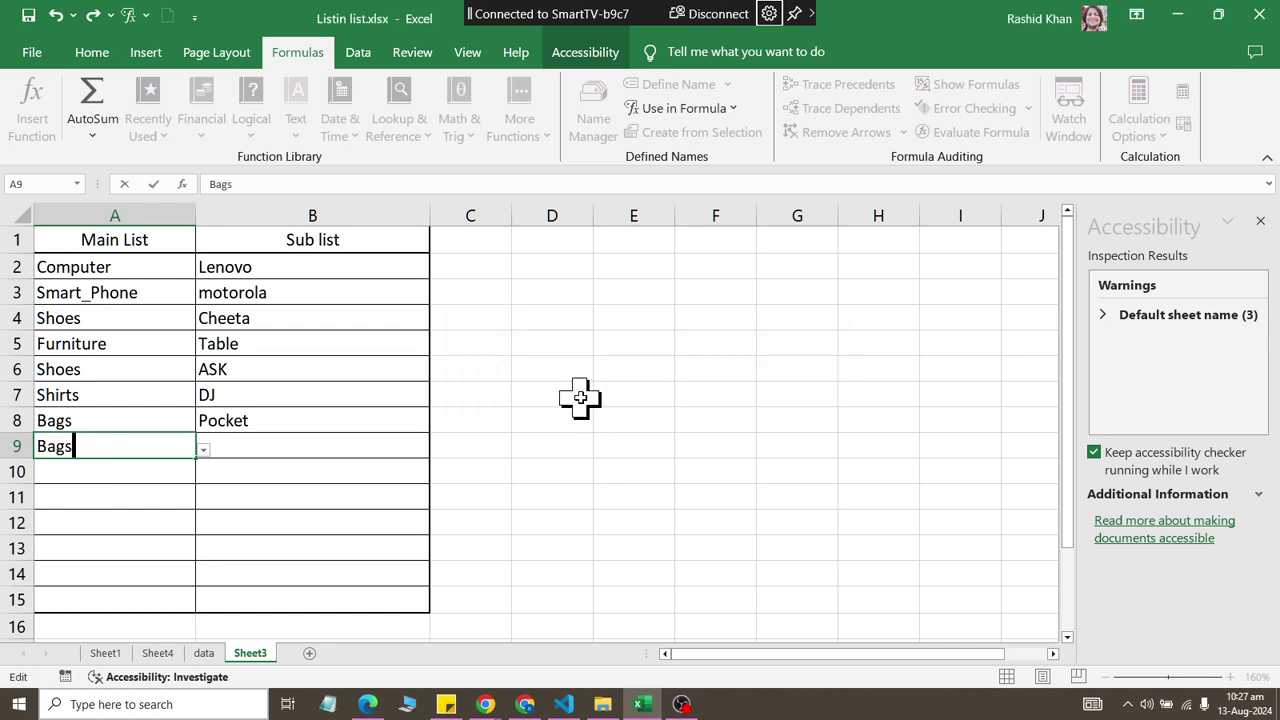
{"action": "key", "text": "Tab"}
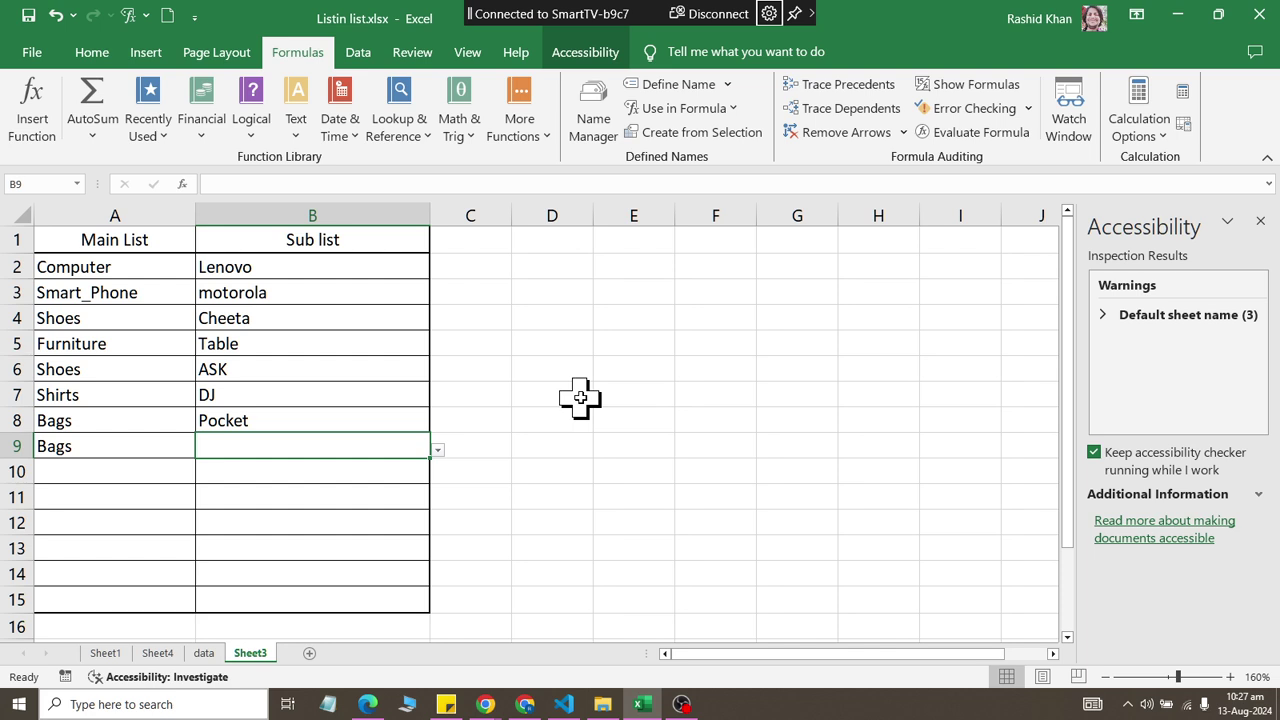
Step: Confirm B9 rejects Apple, then open B9's Sub list choices of Hand, Carry, Pocket
{"action": "type", "text": "Apple"}
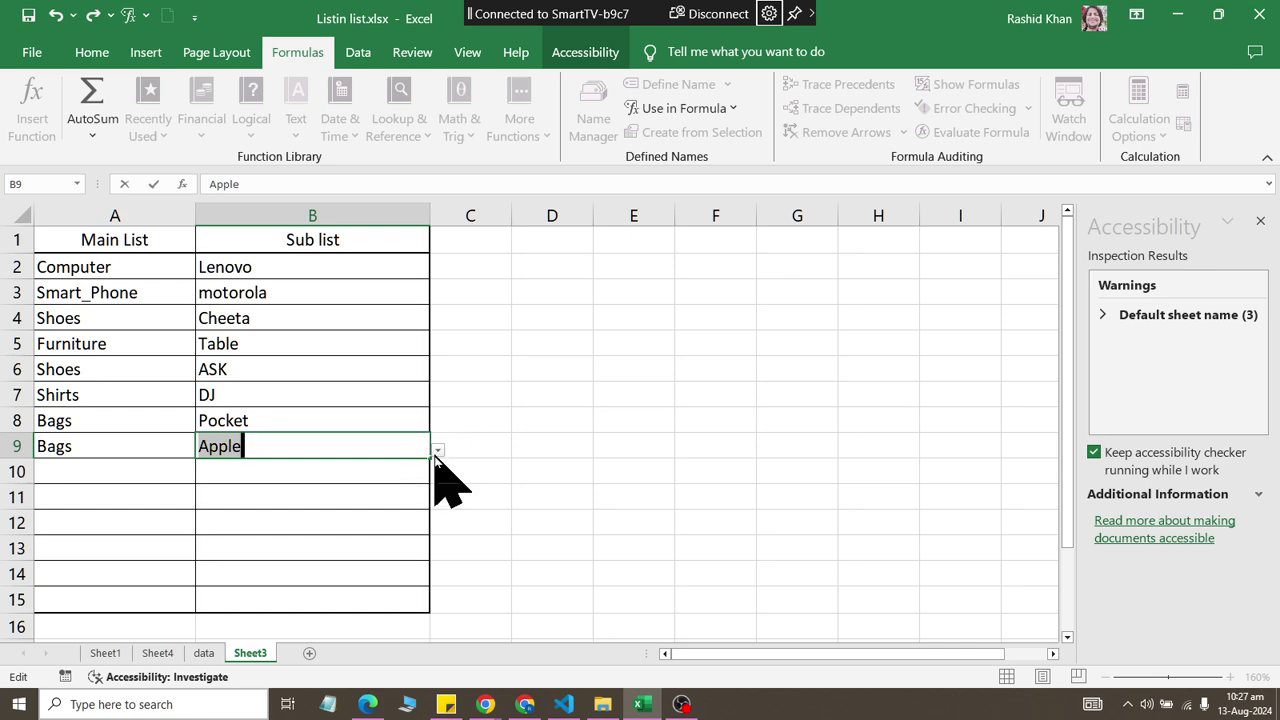
{"action": "key", "text": "Return"}
{"action": "key", "text": "Escape"}
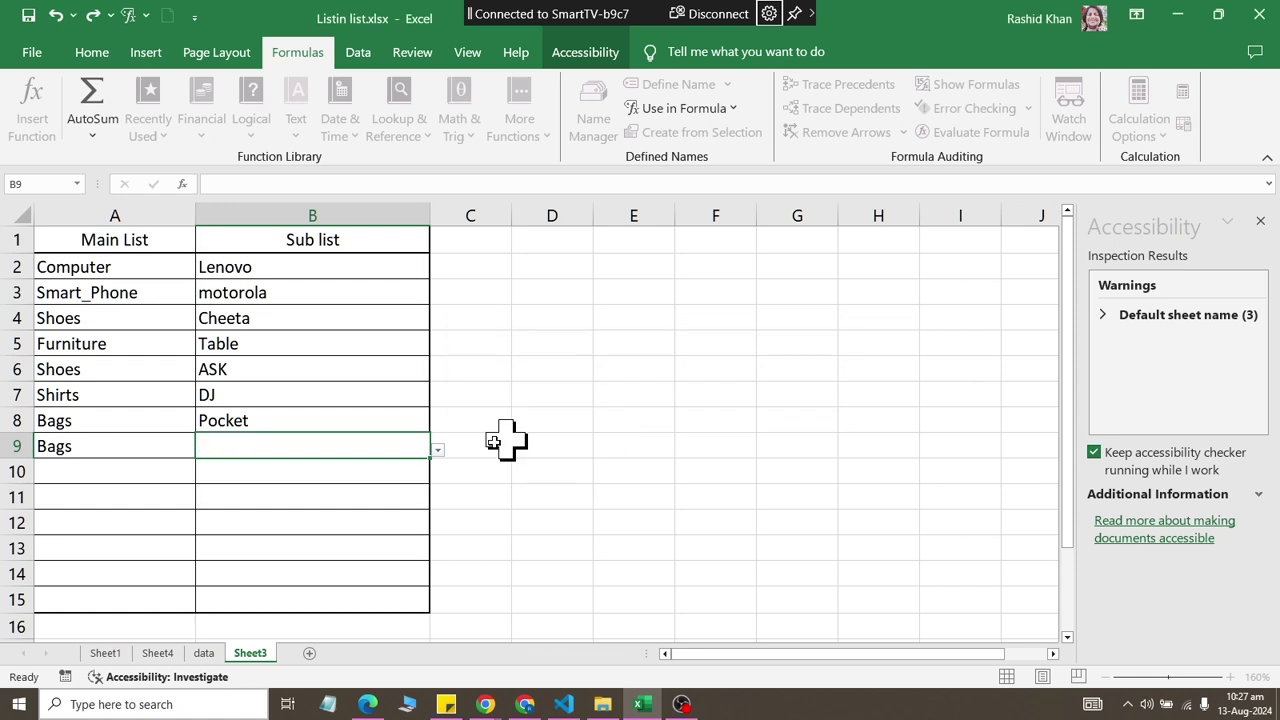
{"action": "left_click", "coordinate": [437, 443]}
{"action": "left_click", "coordinate": [420, 451]}
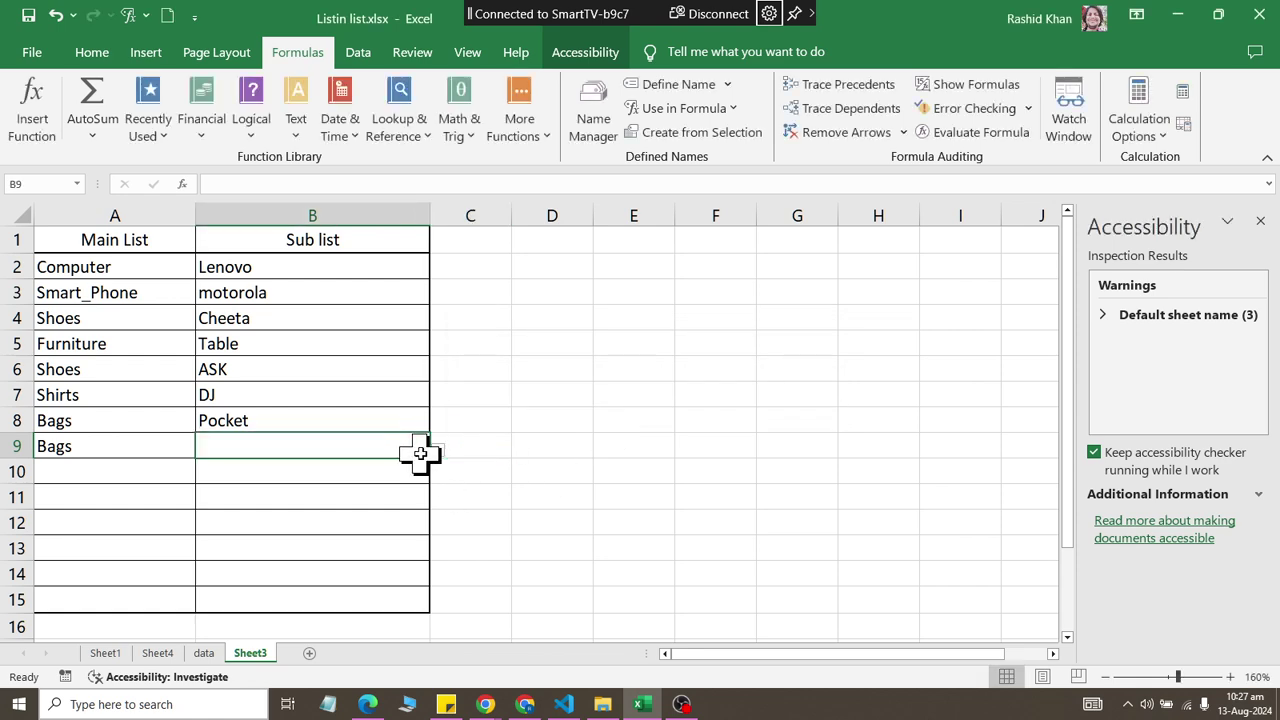
{"action": "left_click", "coordinate": [437, 450]}
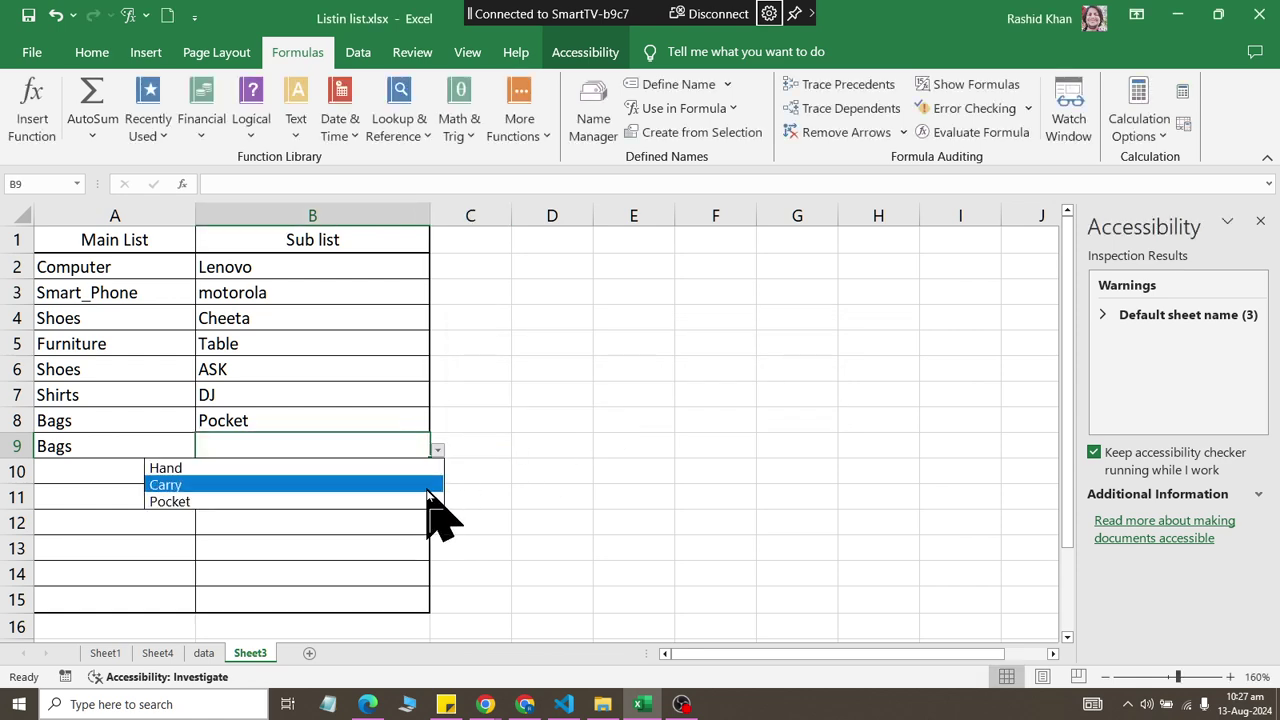